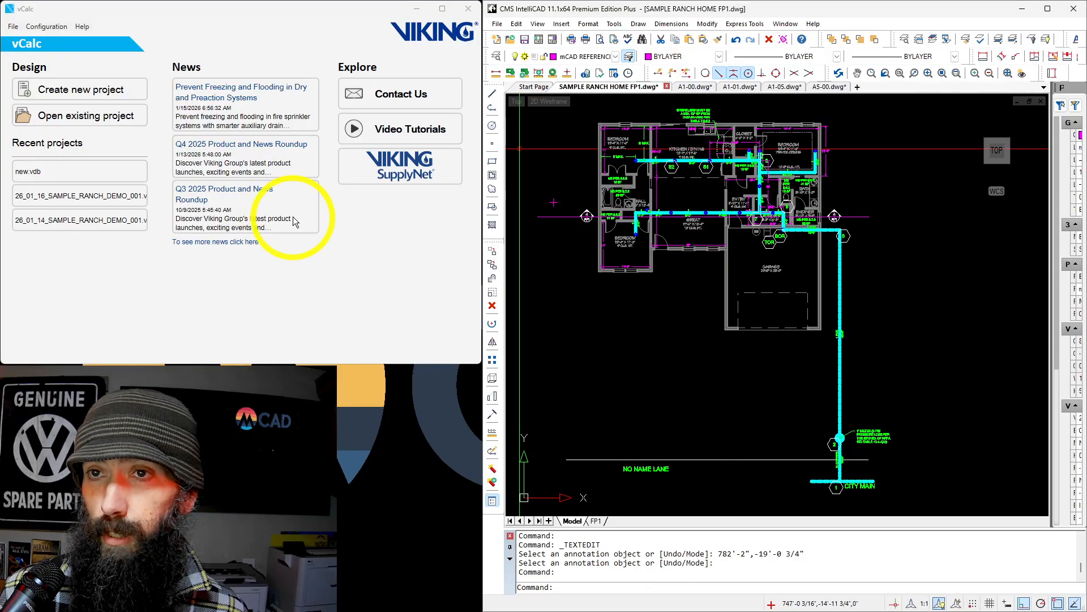
Create a new project and name it SAMPLE RANCH HOME.
{"action": "left_click", "coordinate": [91, 94]}
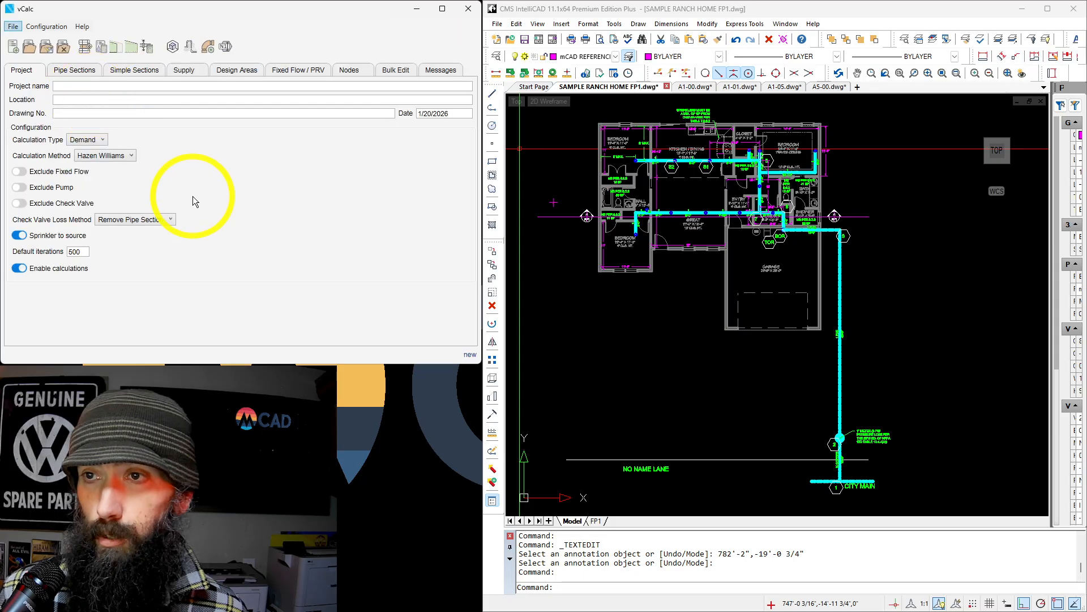
{"action": "left_click", "coordinate": [90, 86]}
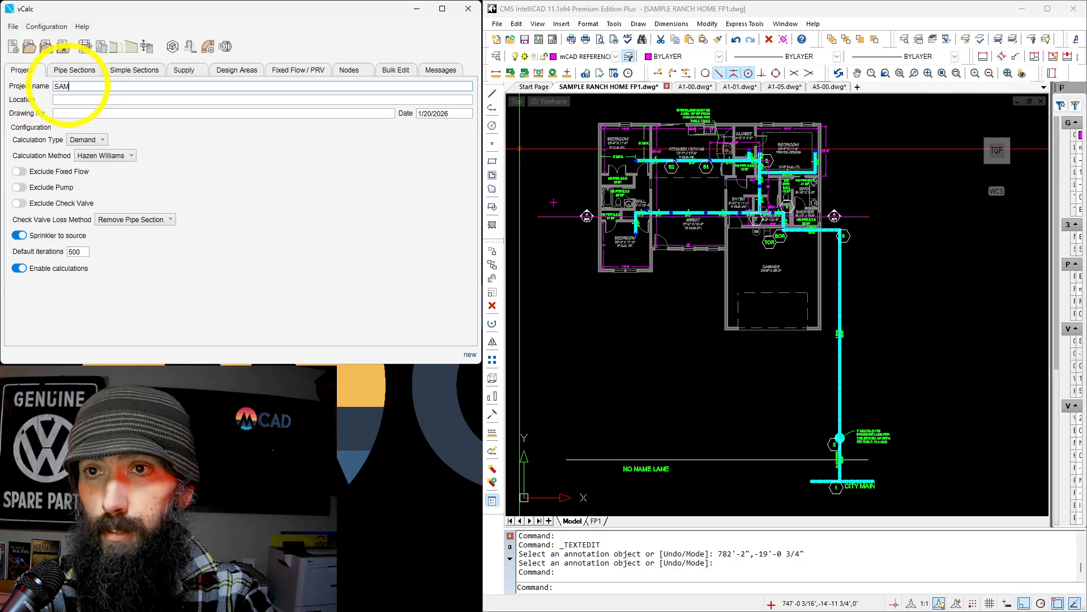
{"action": "type", "text": "AC"}
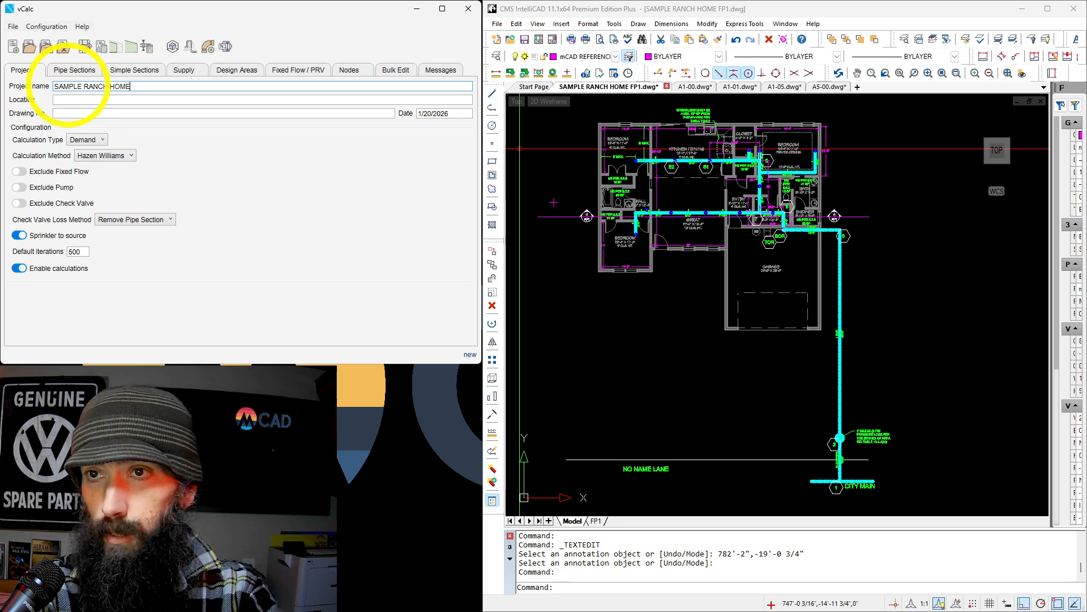
{"action": "key", "text": "Tab"}
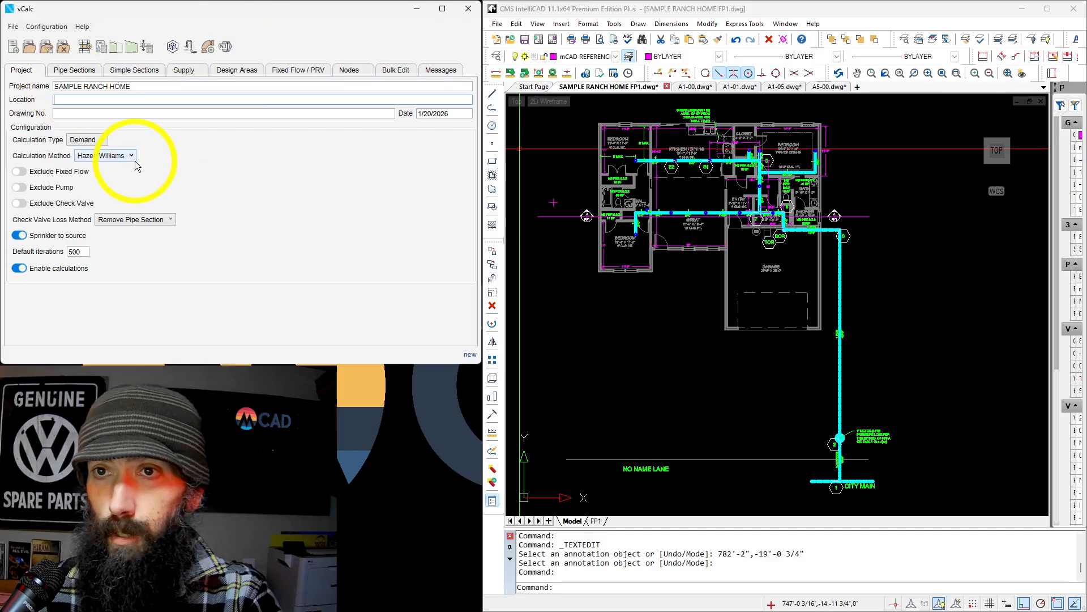
Fill in the project location with the full site address, including city, state and ZIP code.
{"action": "type", "text": "1235"}
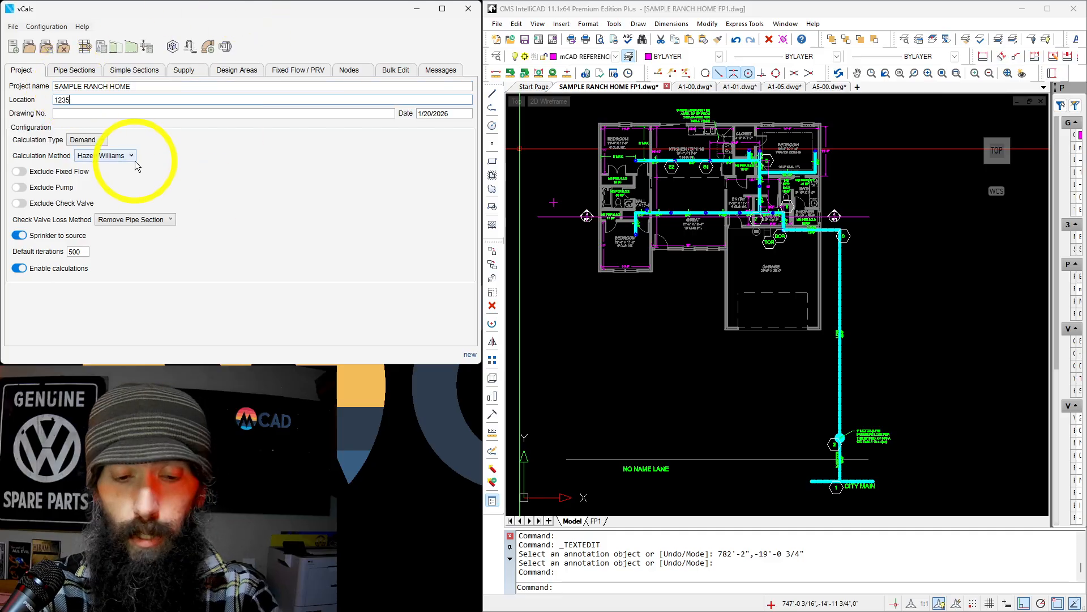
{"action": "type", "text": " NO "}
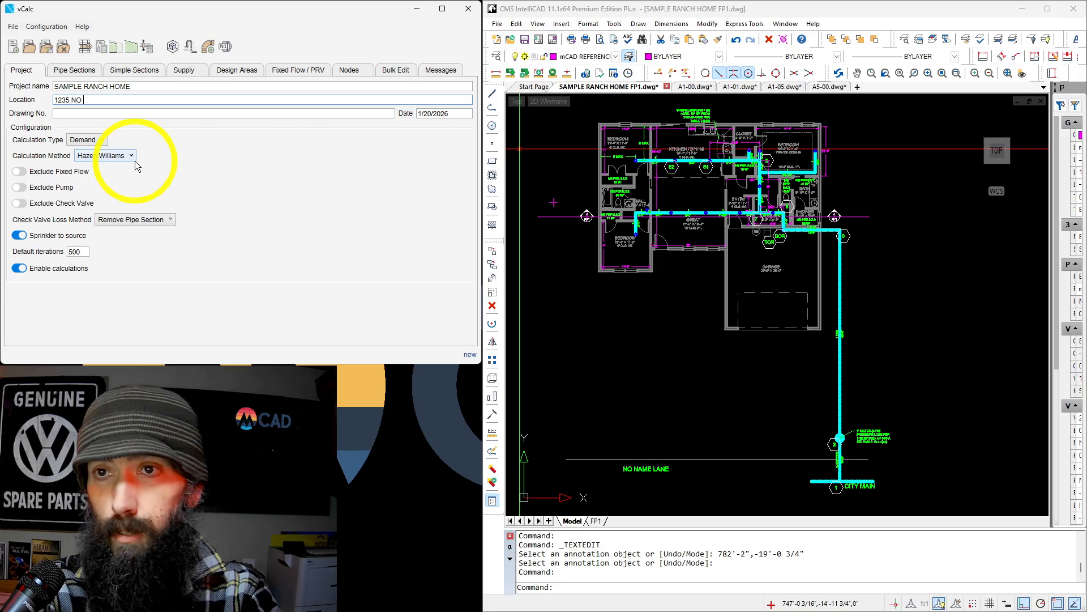
{"action": "type", "text": "NAME LANE B"}
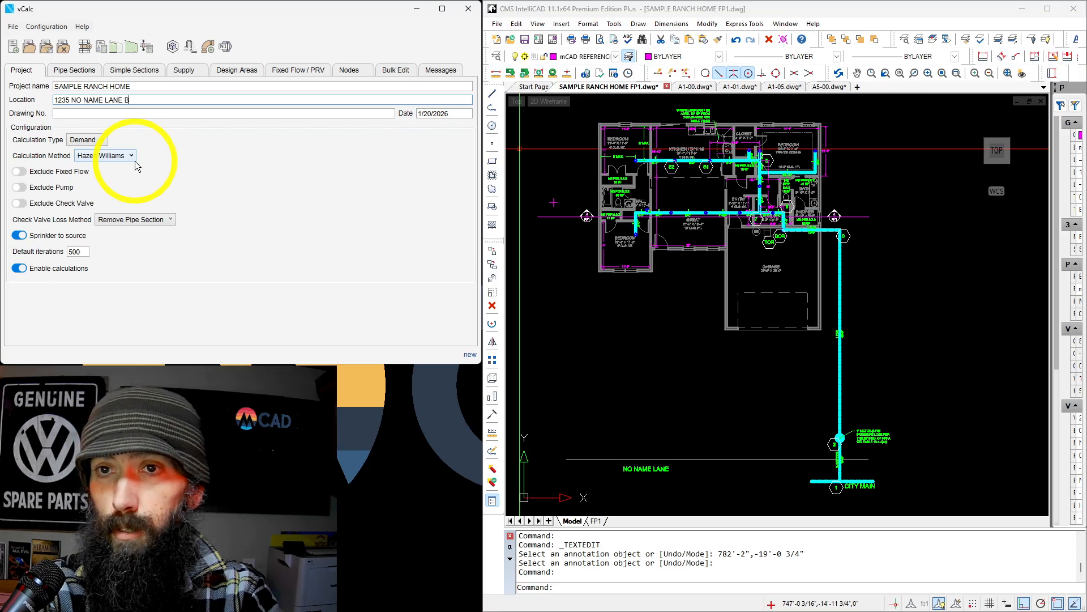
{"action": "type", "text": "ORING OREGON "}
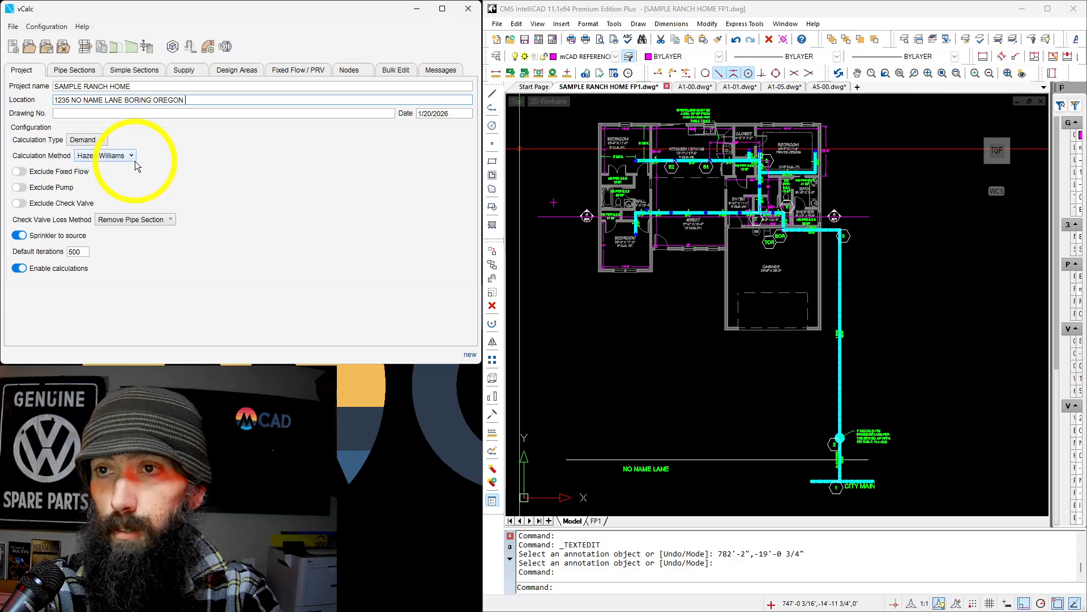
{"action": "type", "text": "97700"}
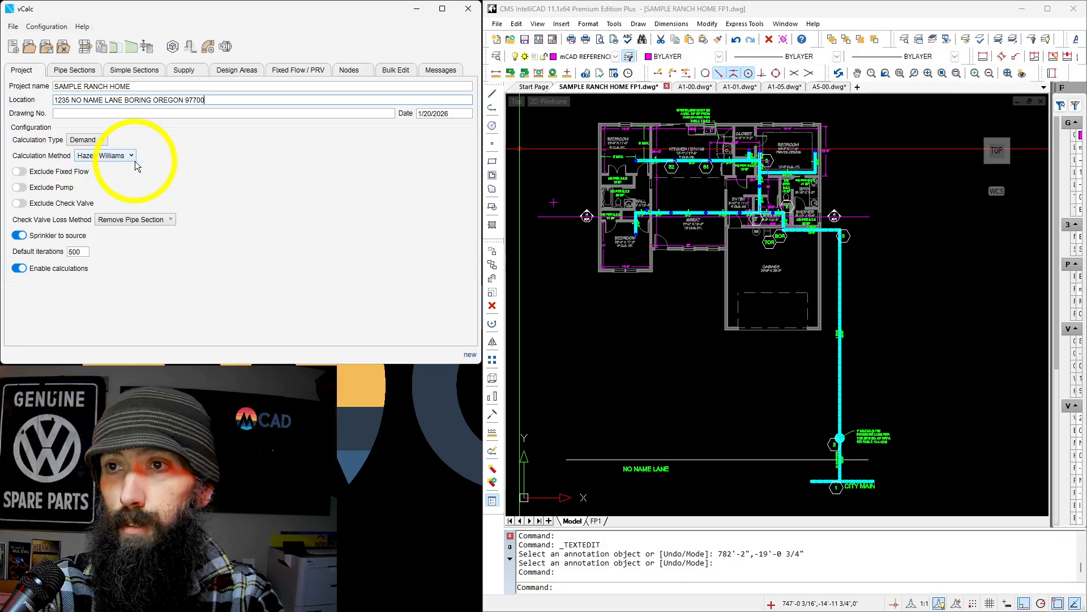
{"action": "key", "text": "BackSpace"}
{"action": "key", "text": "BackSpace"}
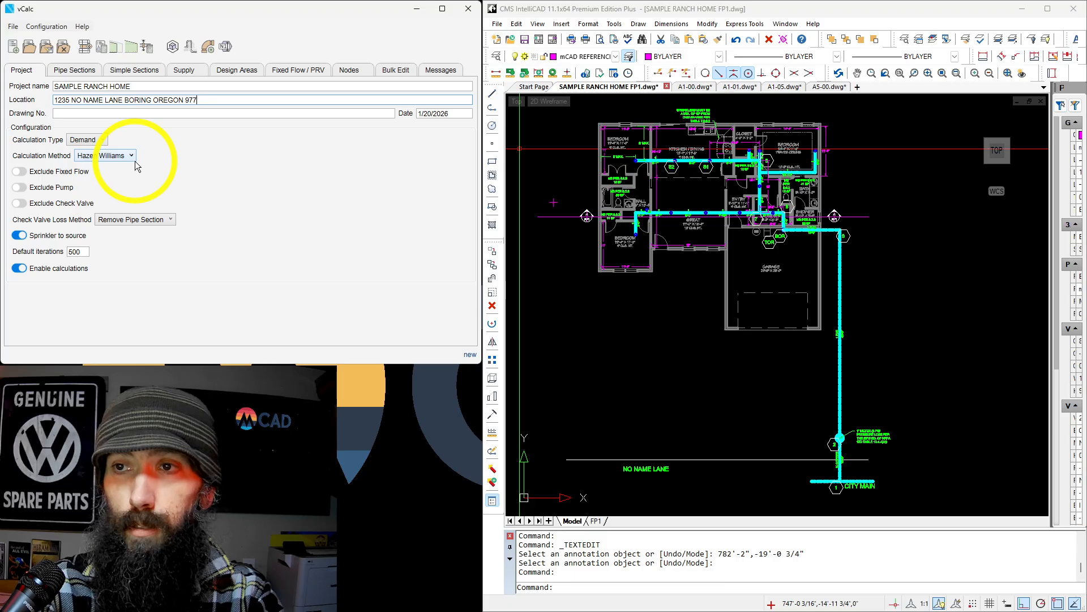
{"action": "type", "text": "009"}
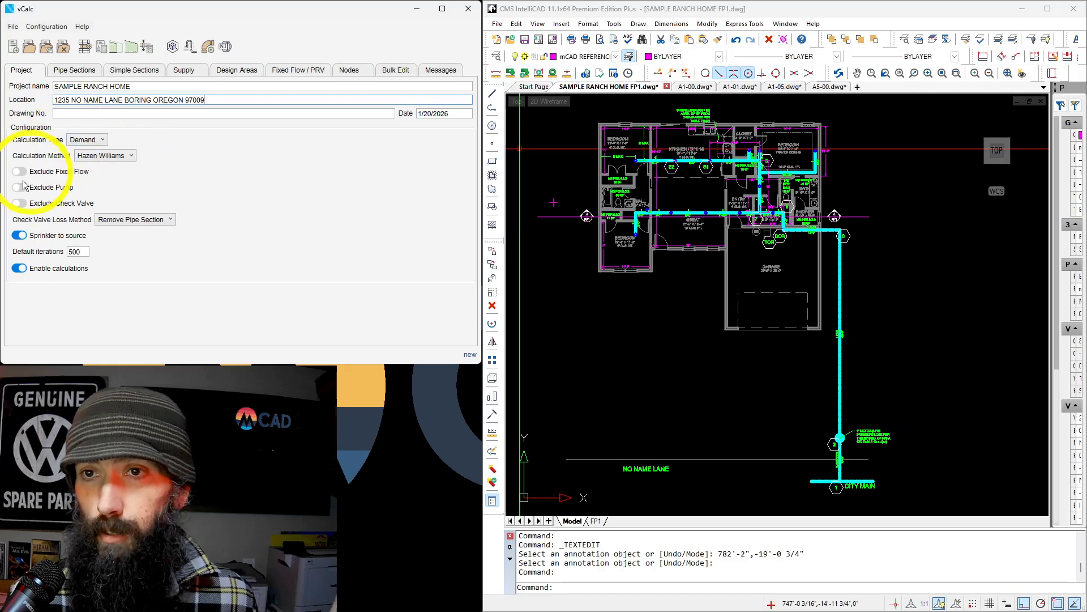
Disable the project's calculations and enable them again.
{"action": "left_click", "coordinate": [25, 272]}
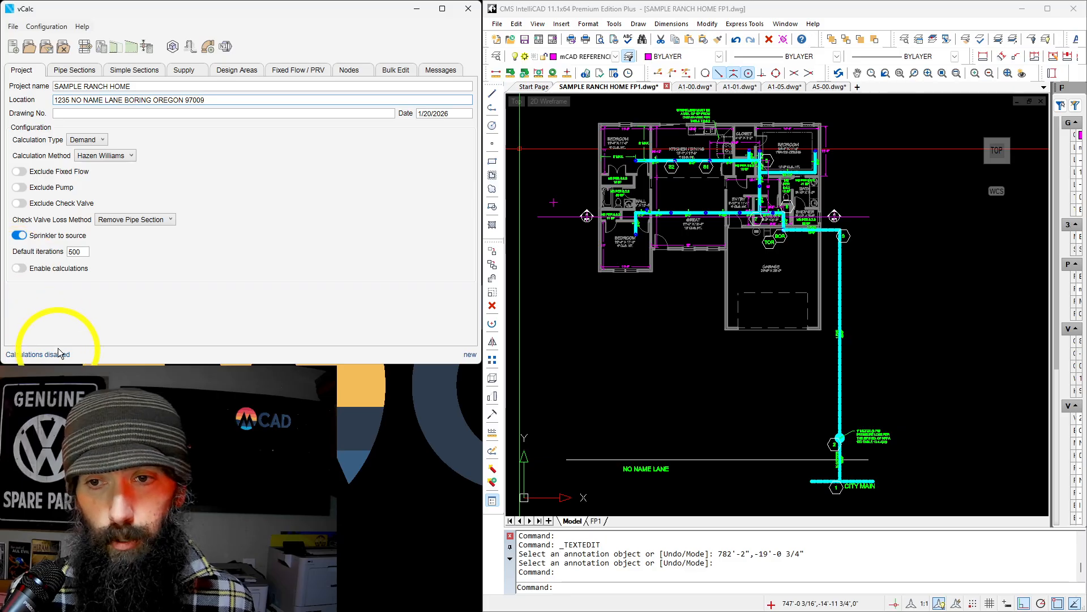
{"action": "left_click", "coordinate": [21, 269]}
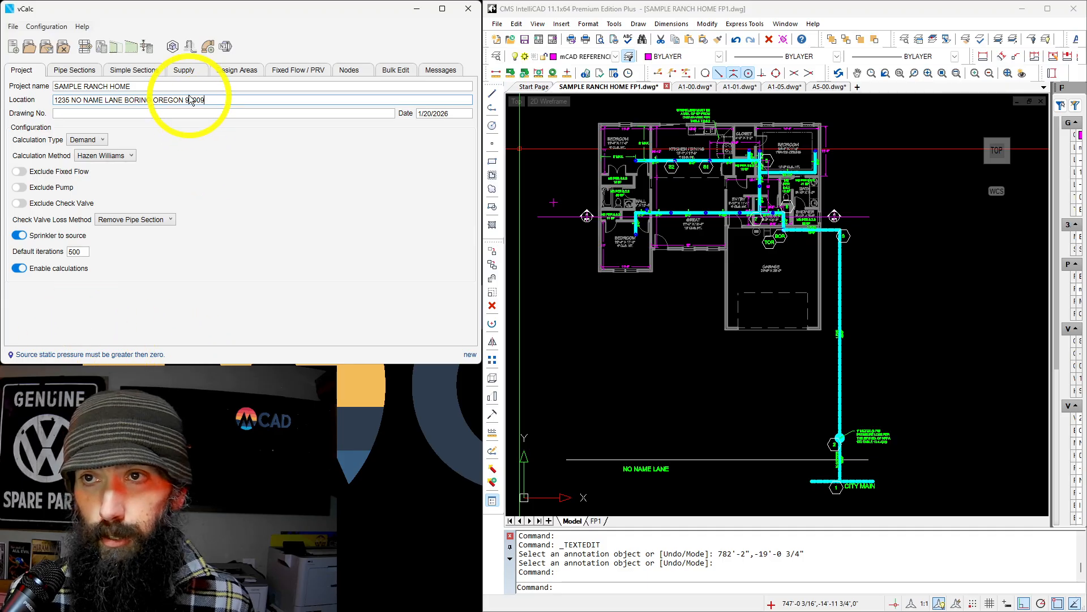
Set the water supply to 80 psi static pressure, 75 psi residual pressure and 2000 gpm residual flow.
{"action": "left_click", "coordinate": [188, 71]}
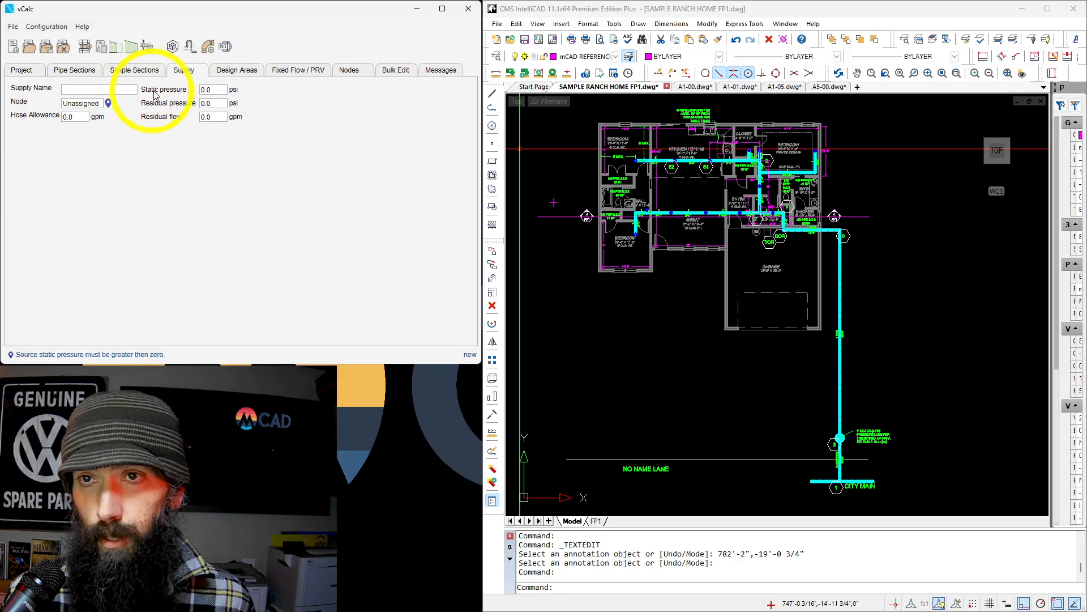
{"action": "double_click", "coordinate": [222, 89]}
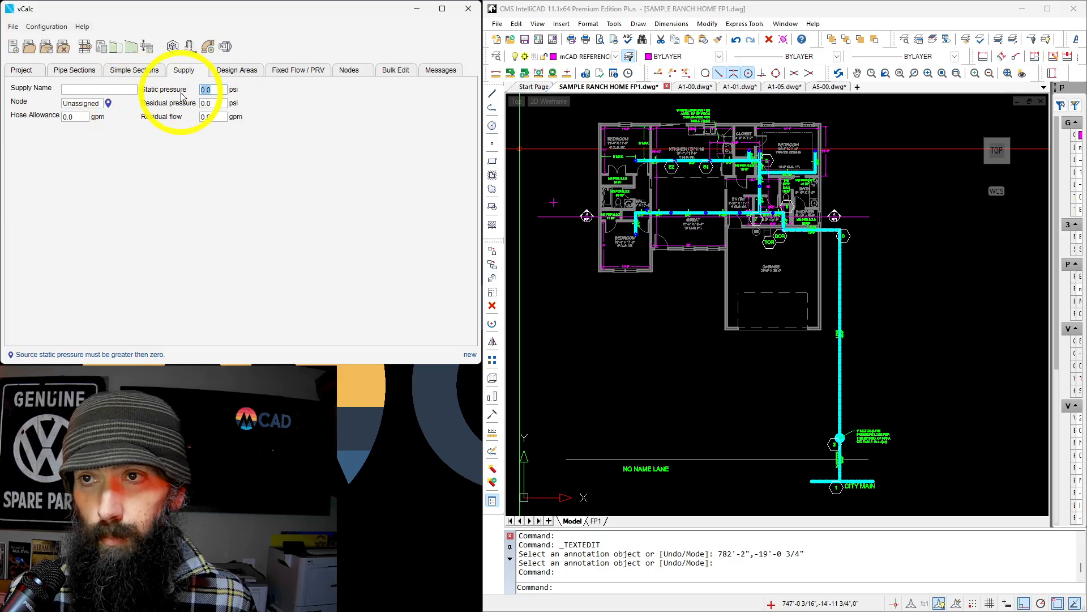
{"action": "type", "text": "80"}
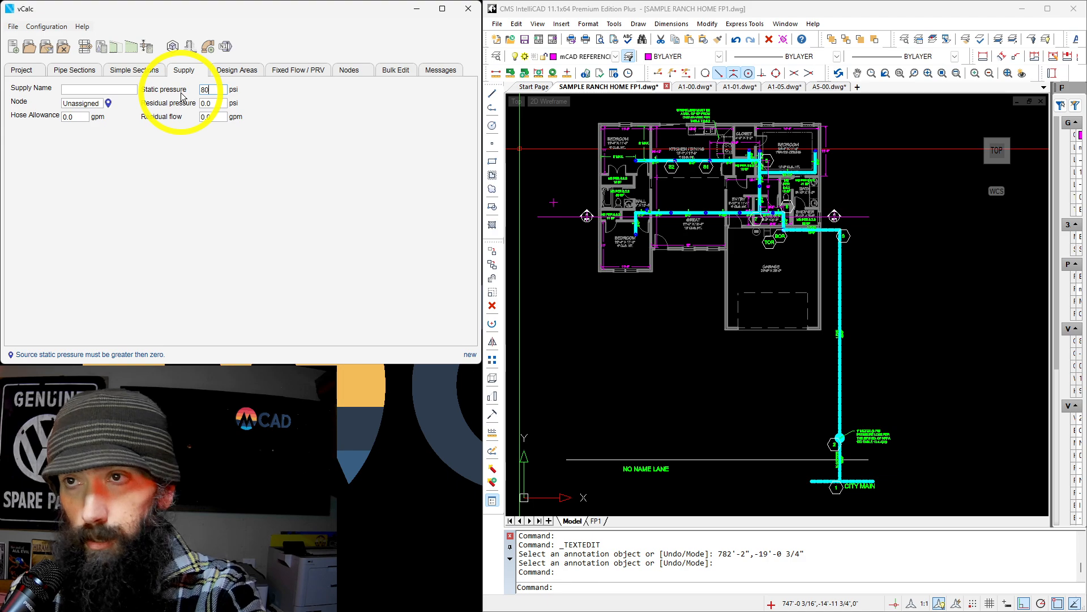
{"action": "key", "text": "Tab"}
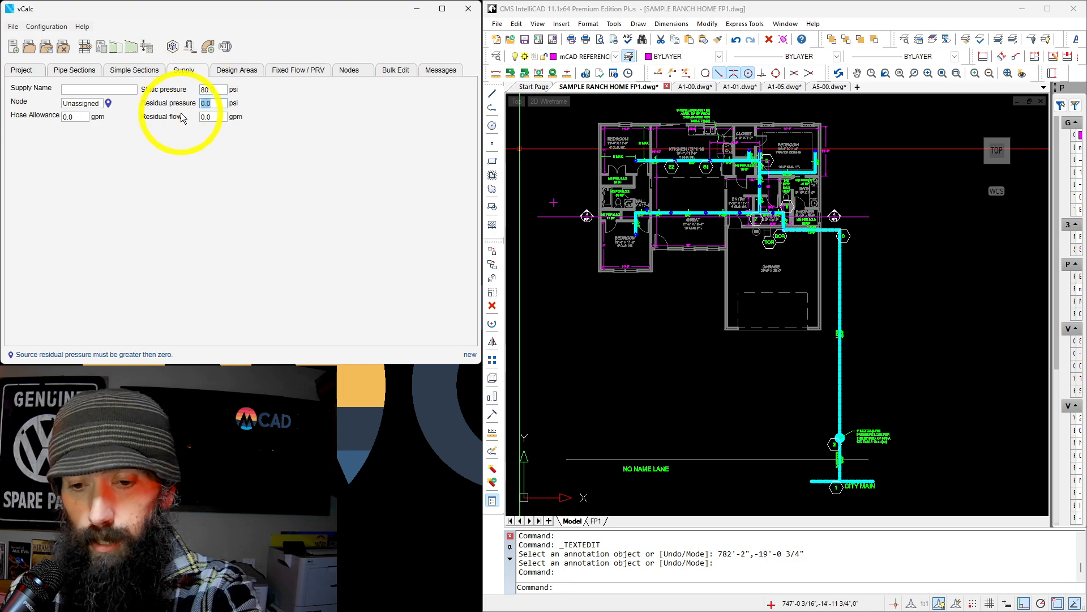
{"action": "type", "text": "75"}
{"action": "key", "text": "Tab"}
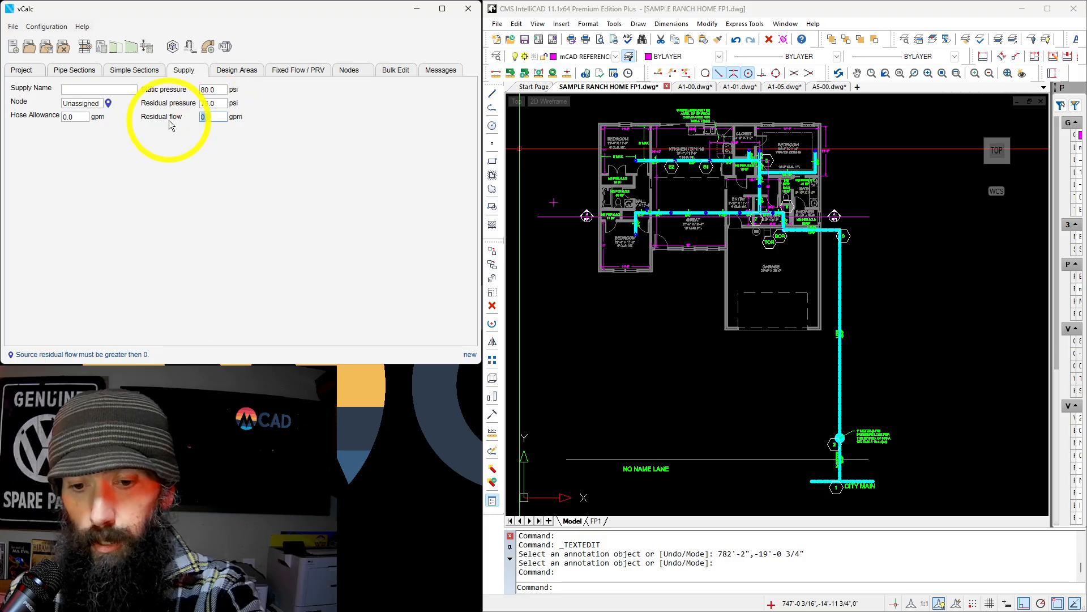
{"action": "type", "text": "2000"}
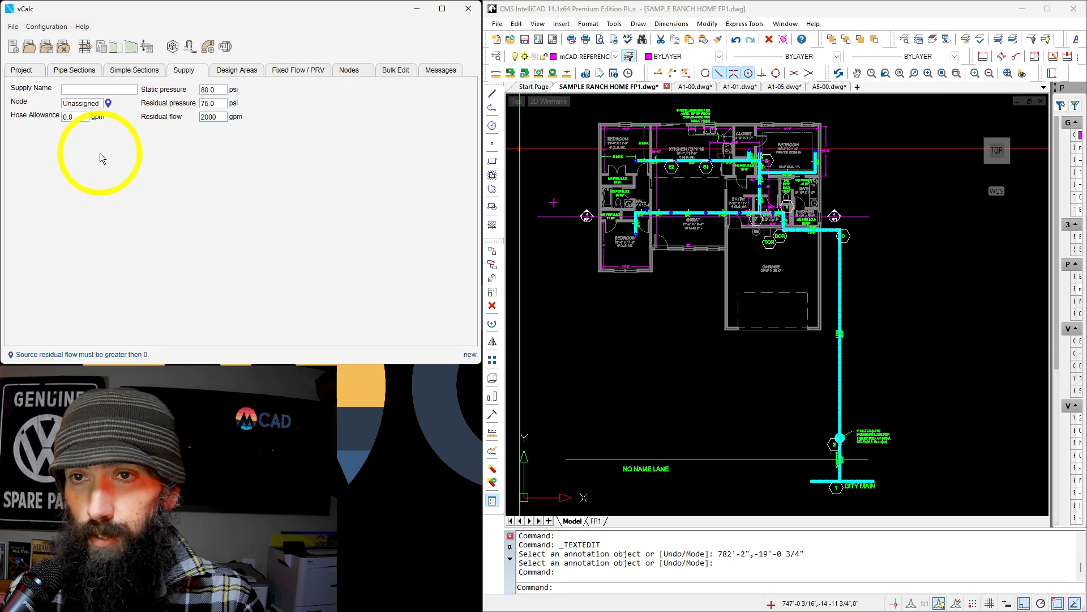
Assign the water supply to node SOURCE and name the supply CITY MAIN.
{"action": "left_click", "coordinate": [67, 103]}
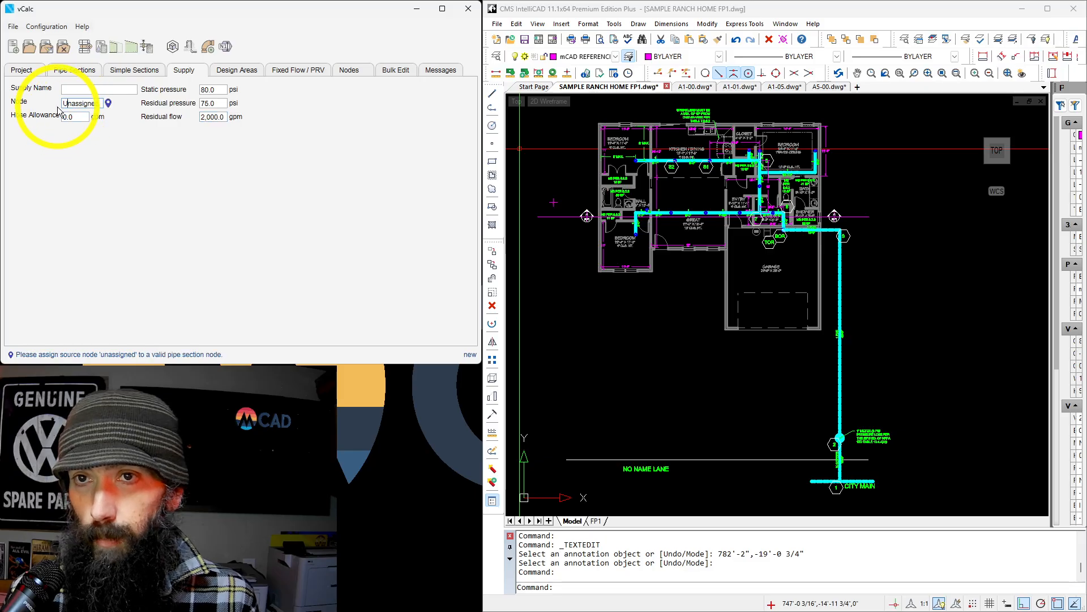
{"action": "double_click", "coordinate": [65, 103]}
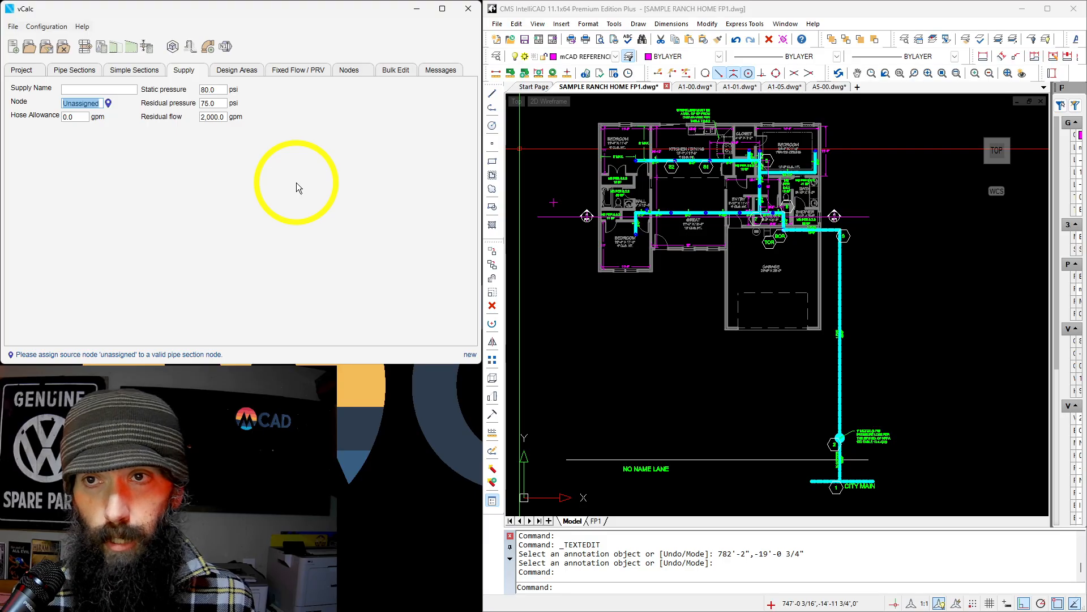
{"action": "type", "text": "SOURCE"}
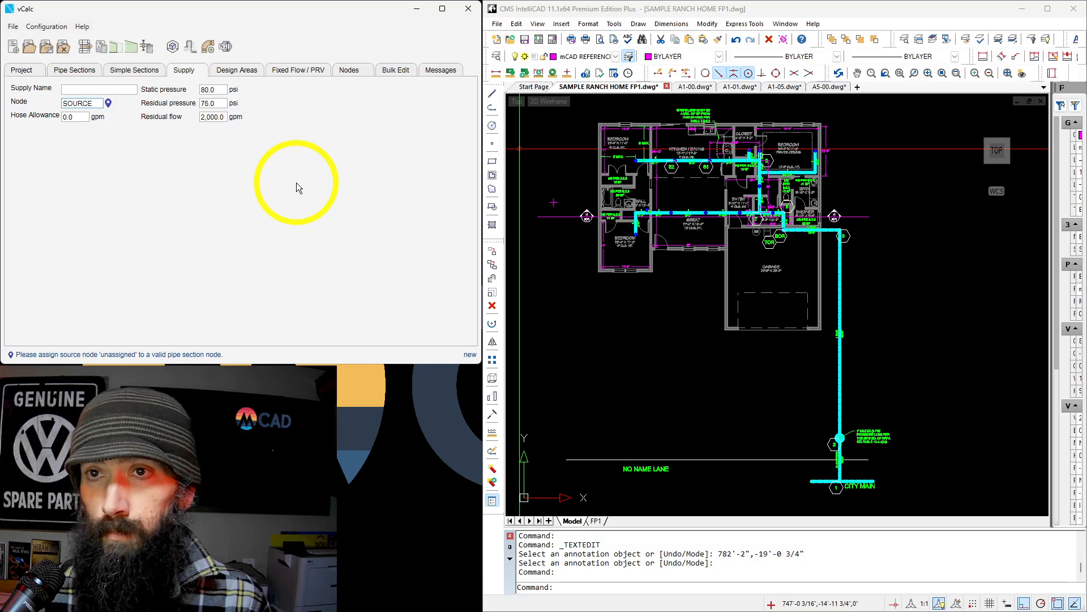
{"action": "left_click", "coordinate": [92, 90]}
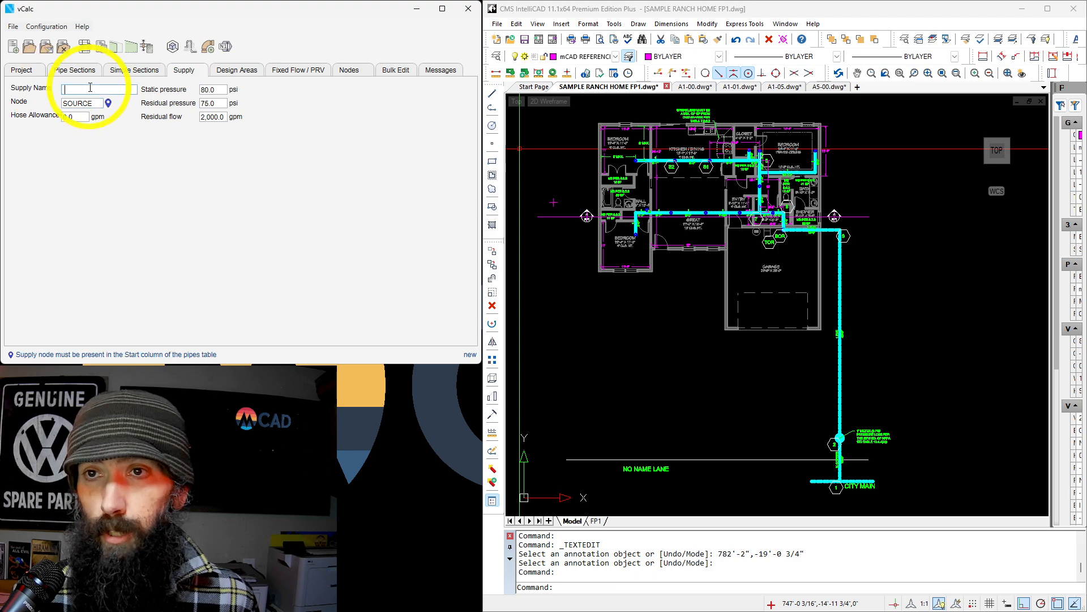
{"action": "type", "text": "CITY"}
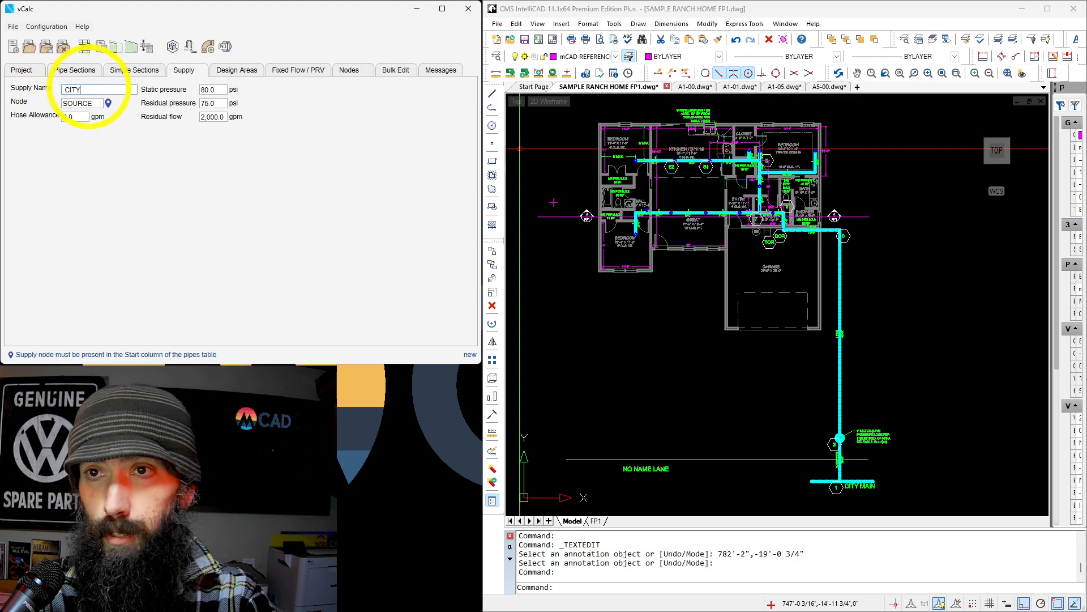
{"action": "type", "text": " MAIN"}
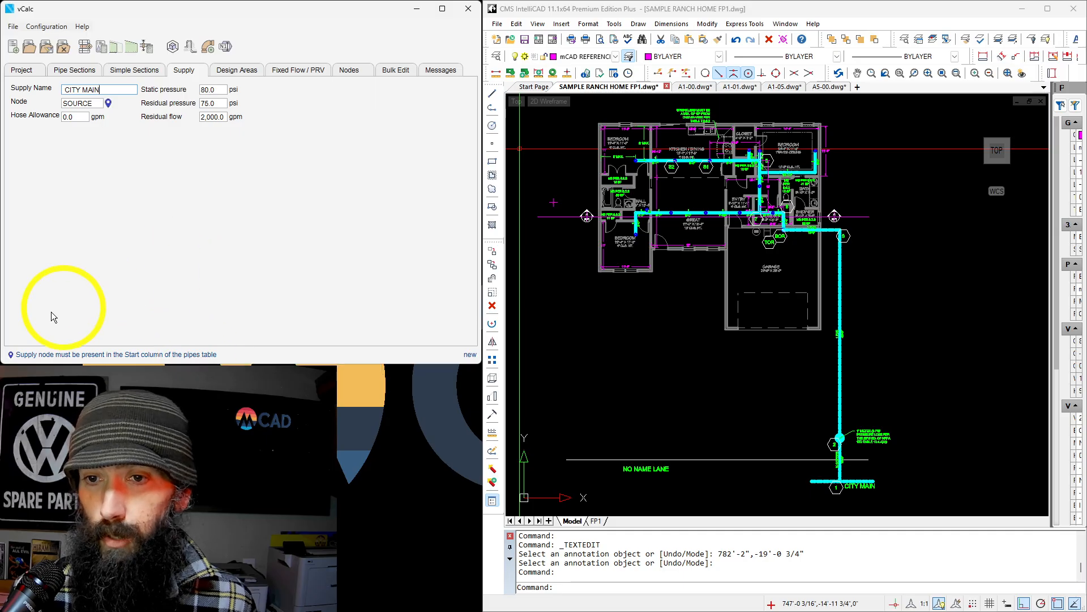
Insert a pipe section and set its end node to S2 and its start node to S1, matching the drawing.
{"action": "left_click", "coordinate": [67, 71]}
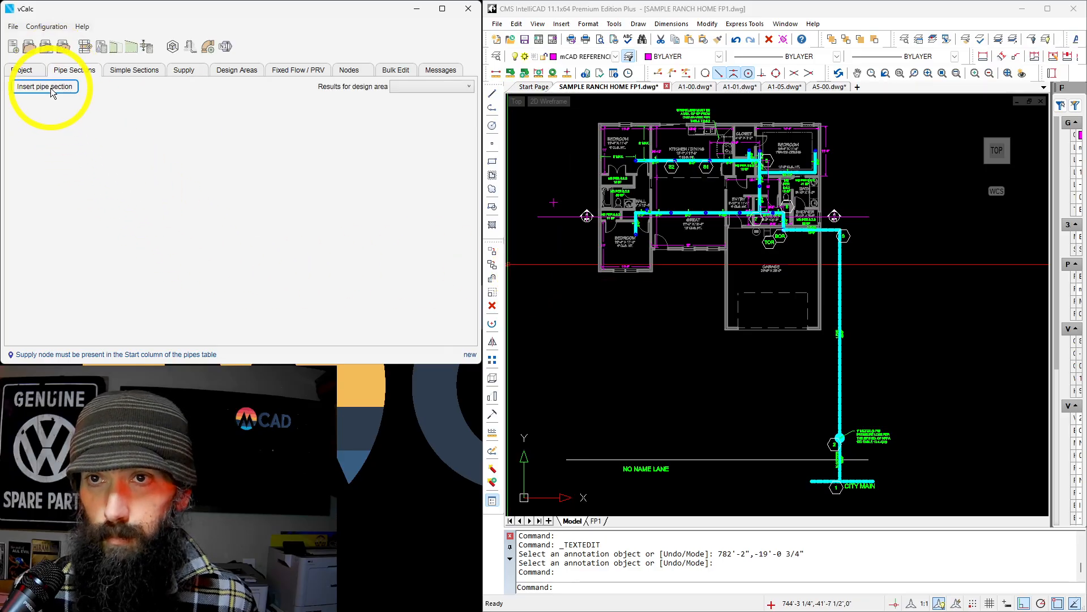
{"action": "left_click", "coordinate": [50, 87]}
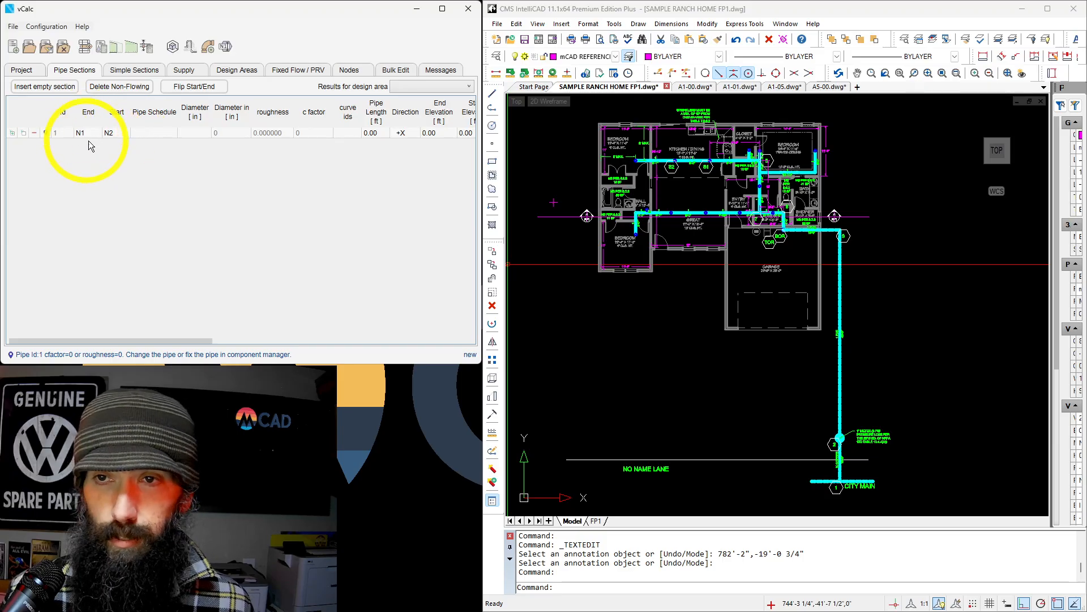
{"action": "scroll", "coordinate": [702, 151], "scroll_direction": "up", "scroll_amount": 5}
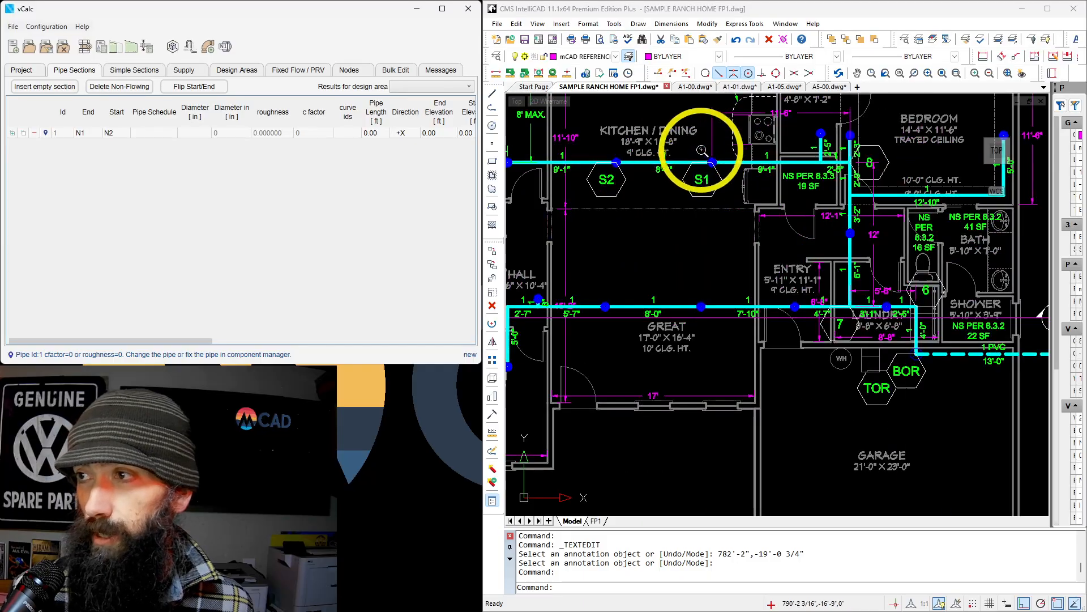
{"action": "scroll", "coordinate": [692, 146], "scroll_direction": "up", "scroll_amount": 3}
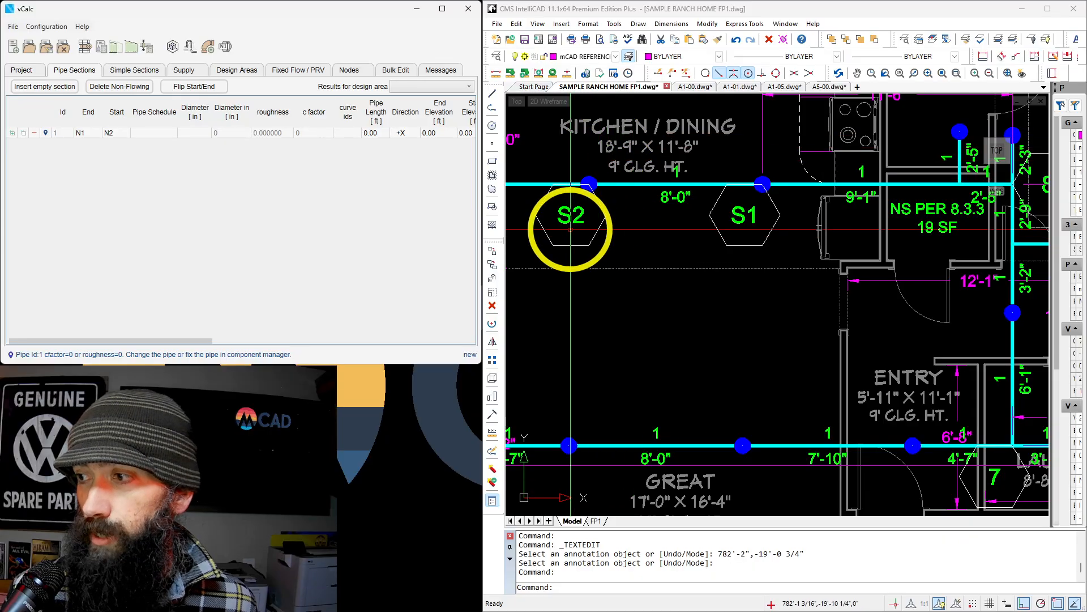
{"action": "scroll", "coordinate": [574, 232], "scroll_direction": "down", "scroll_amount": 2}
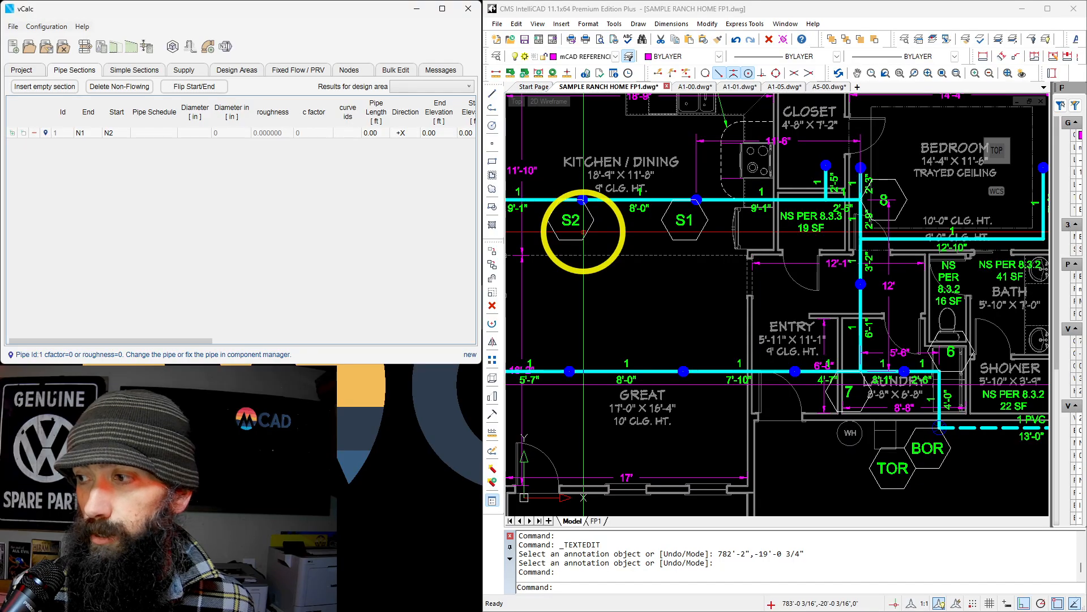
{"action": "scroll", "coordinate": [584, 231], "scroll_direction": "up", "scroll_amount": 2}
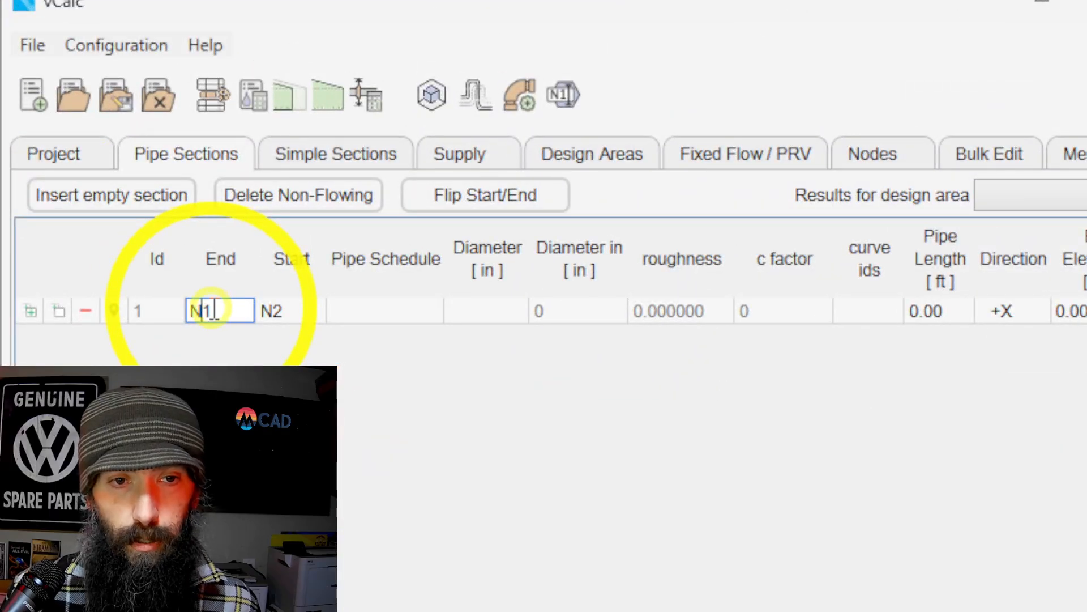
{"action": "left_click_drag", "start_coordinate": [212, 310], "coordinate": [178, 311]}
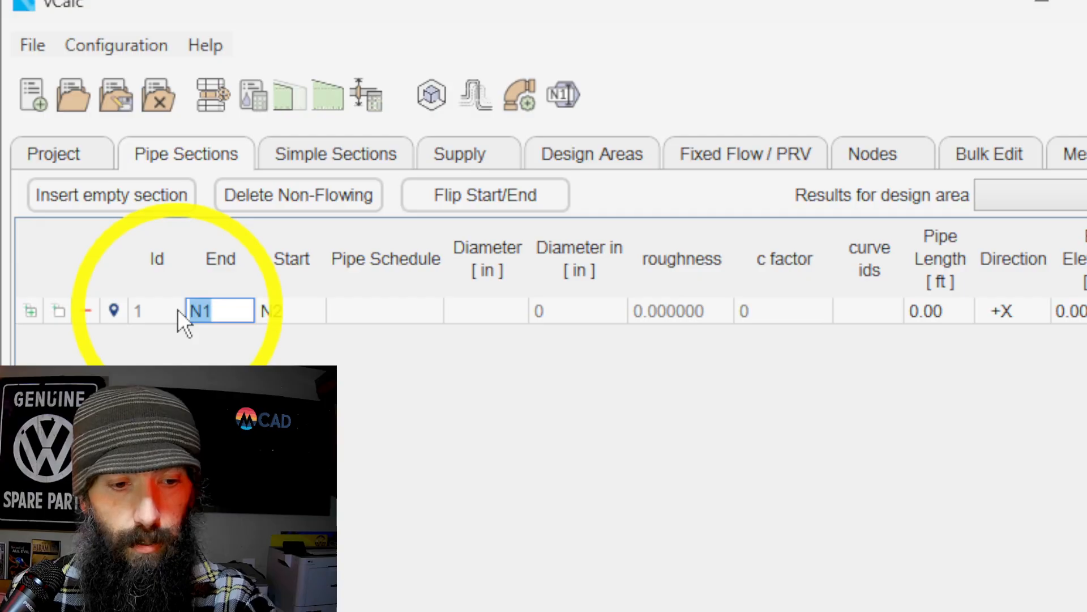
{"action": "type", "text": "S2"}
{"action": "key", "text": "Tab"}
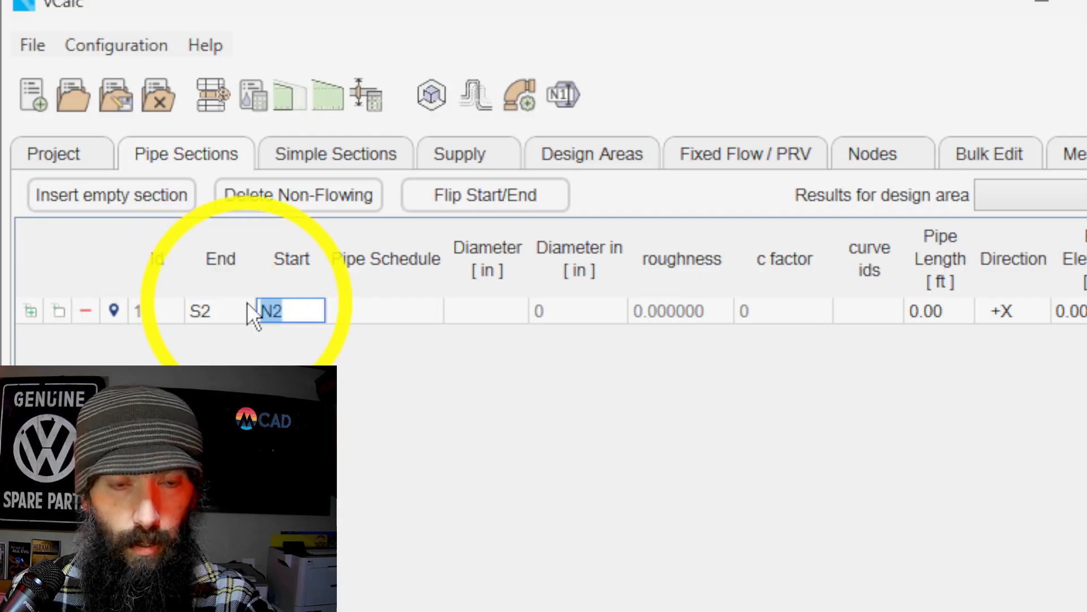
{"action": "type", "text": "S1"}
{"action": "key", "text": "Tab"}
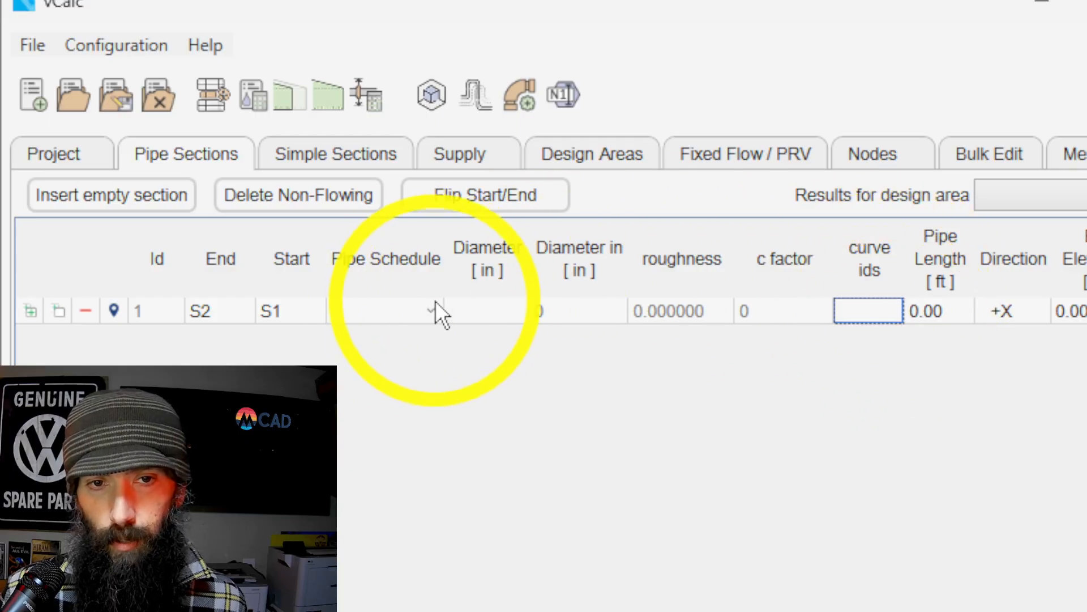
Set the S2 to S1 pipe section's schedule to BlazeMaster CPVC and its diameter to 1 in.
{"action": "left_click", "coordinate": [433, 317]}
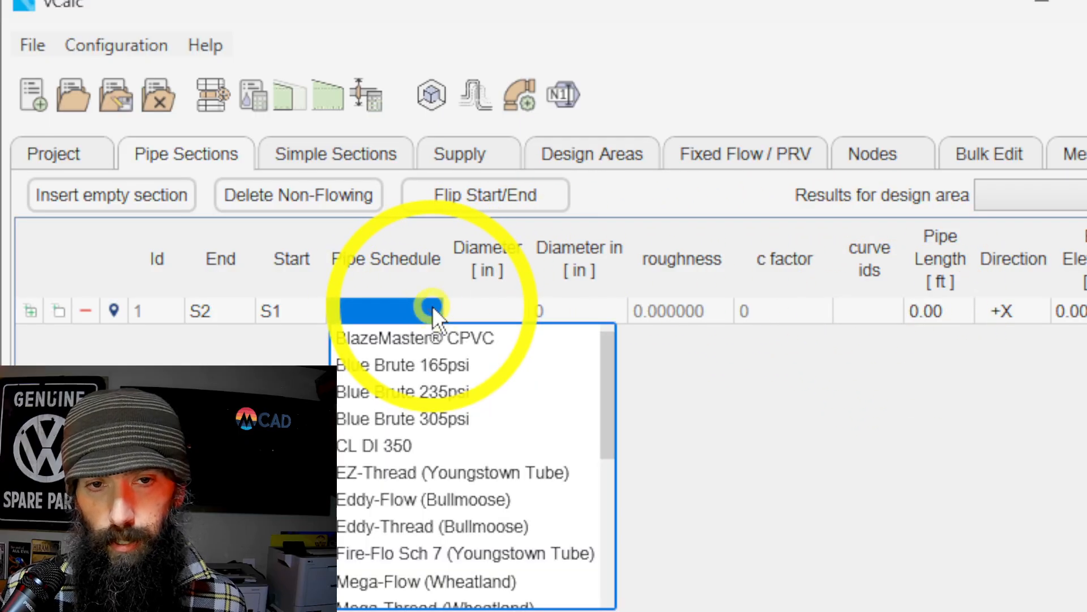
{"action": "left_click", "coordinate": [432, 339]}
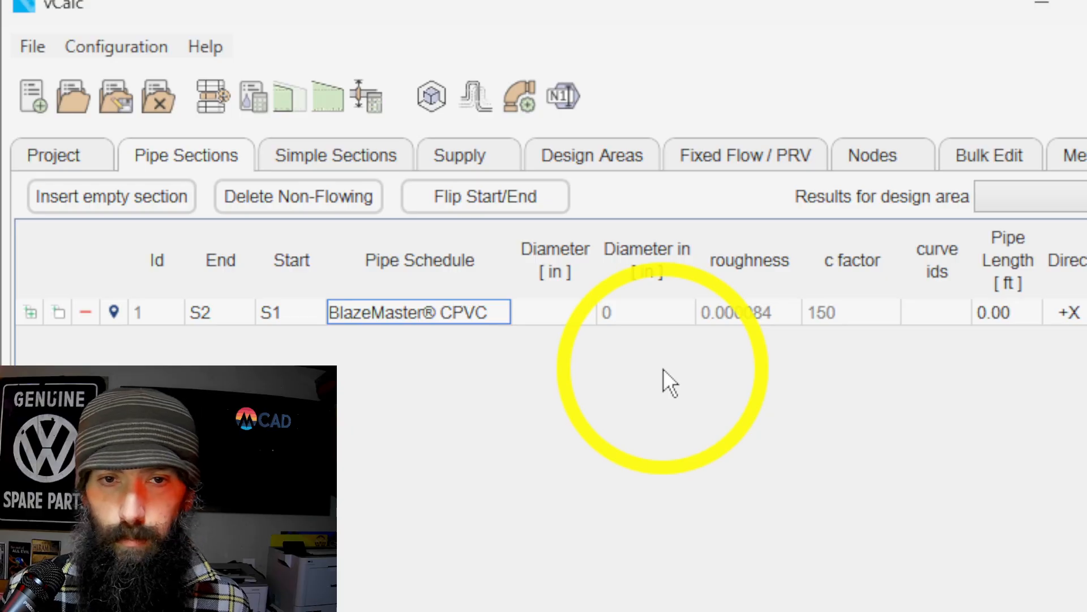
{"action": "left_click", "coordinate": [579, 305]}
{"action": "left_click", "coordinate": [535, 363]}
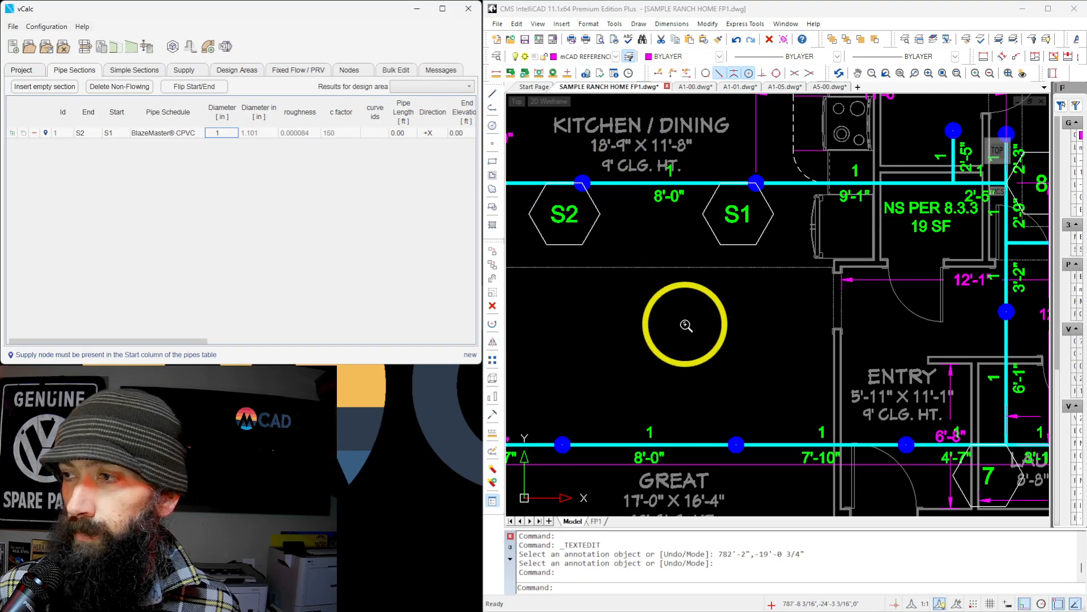
Examine the building section in the ranch home drawing for the pipe's elevation dimension, and return to the vCalc plan around S1 and S2.
{"action": "scroll", "coordinate": [685, 324], "scroll_direction": "down", "scroll_amount": 1}
{"action": "scroll", "coordinate": [685, 324], "scroll_direction": "down", "scroll_amount": 6}
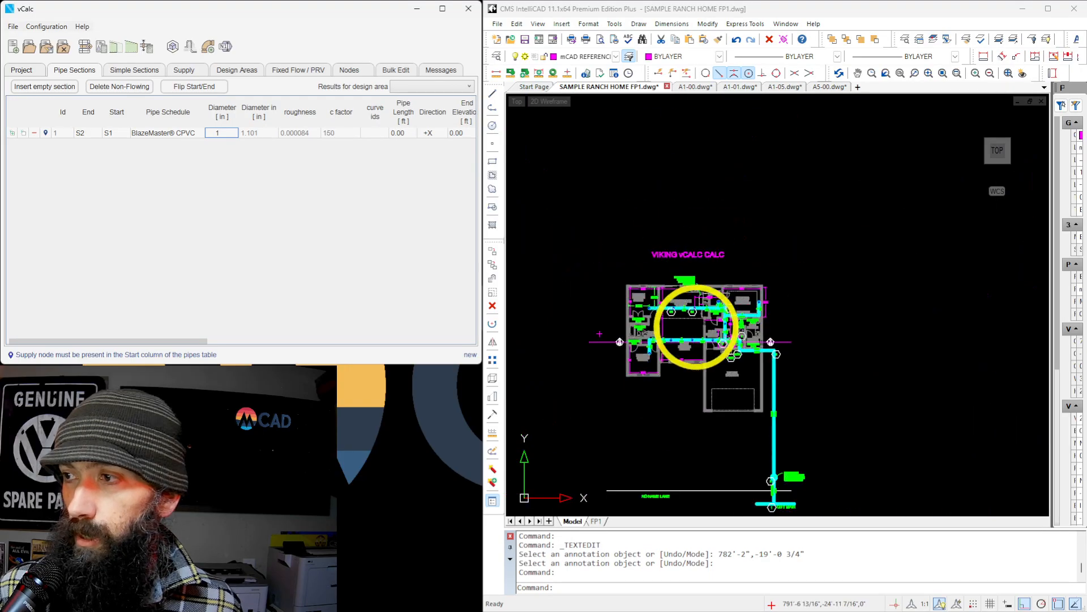
{"action": "scroll", "coordinate": [554, 340], "scroll_direction": "up", "scroll_amount": 10}
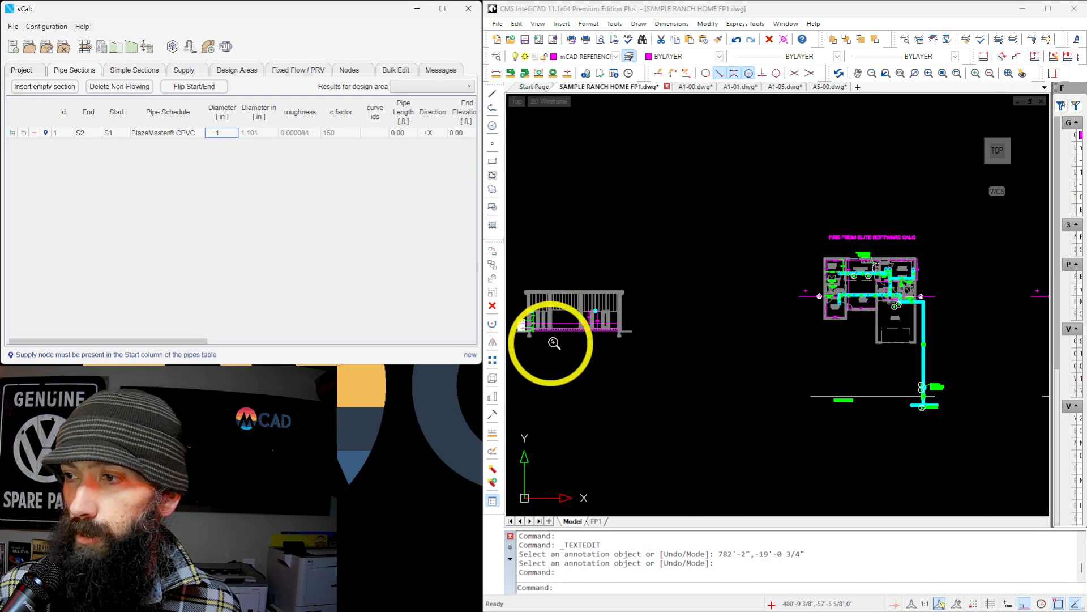
{"action": "scroll", "coordinate": [625, 359], "scroll_direction": "down", "scroll_amount": 1}
{"action": "scroll", "coordinate": [650, 347], "scroll_direction": "up", "scroll_amount": 2}
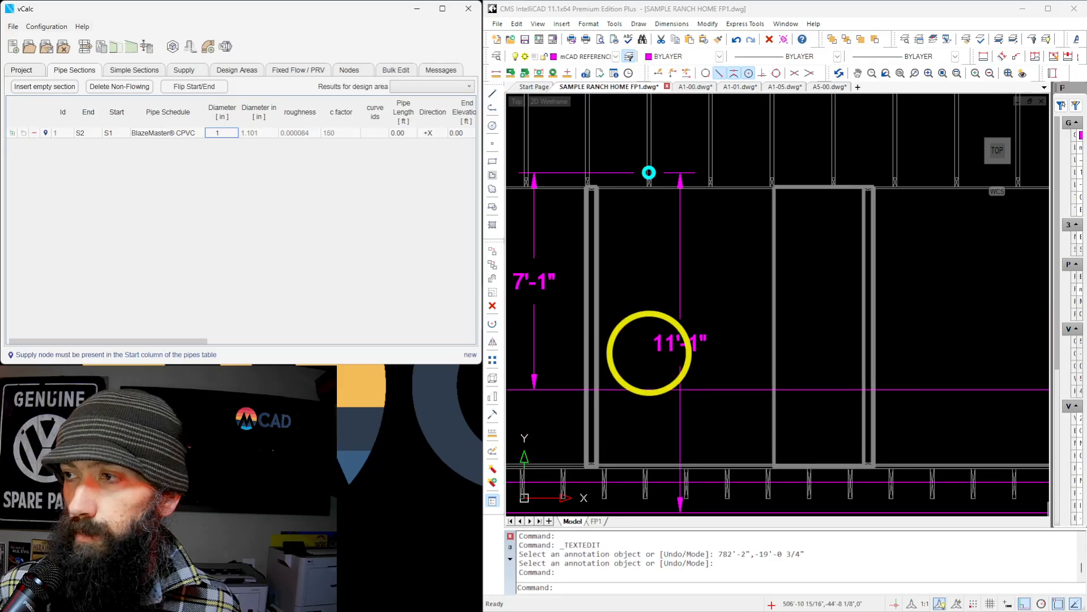
{"action": "scroll", "coordinate": [619, 223], "scroll_direction": "down", "scroll_amount": 2}
{"action": "scroll", "coordinate": [685, 311], "scroll_direction": "up", "scroll_amount": 2}
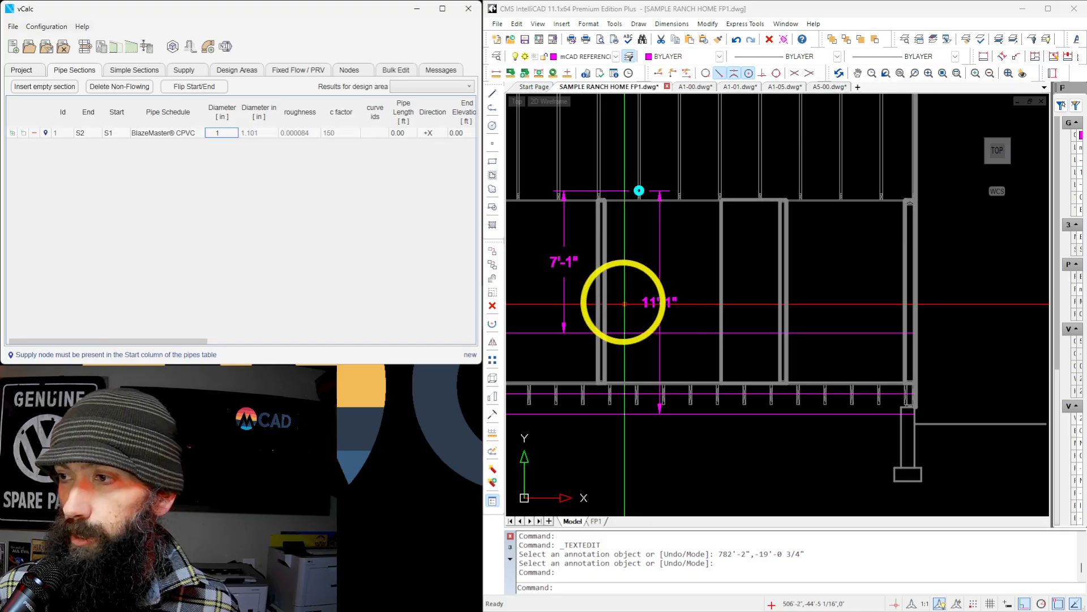
{"action": "scroll", "coordinate": [594, 286], "scroll_direction": "down", "scroll_amount": 1}
{"action": "scroll", "coordinate": [567, 280], "scroll_direction": "down", "scroll_amount": 2}
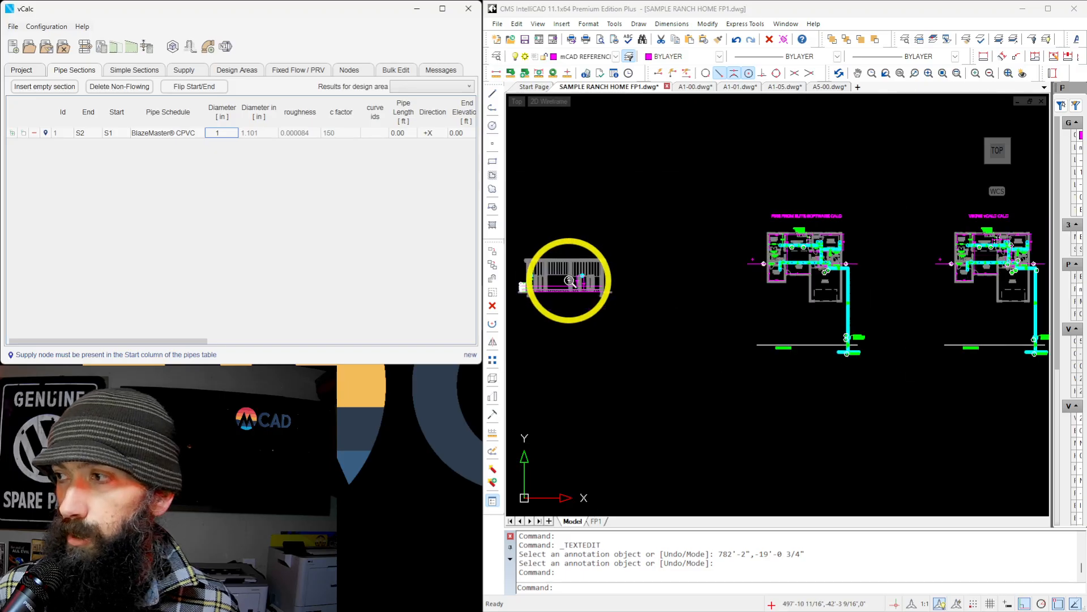
{"action": "scroll", "coordinate": [838, 300], "scroll_direction": "up", "scroll_amount": 3}
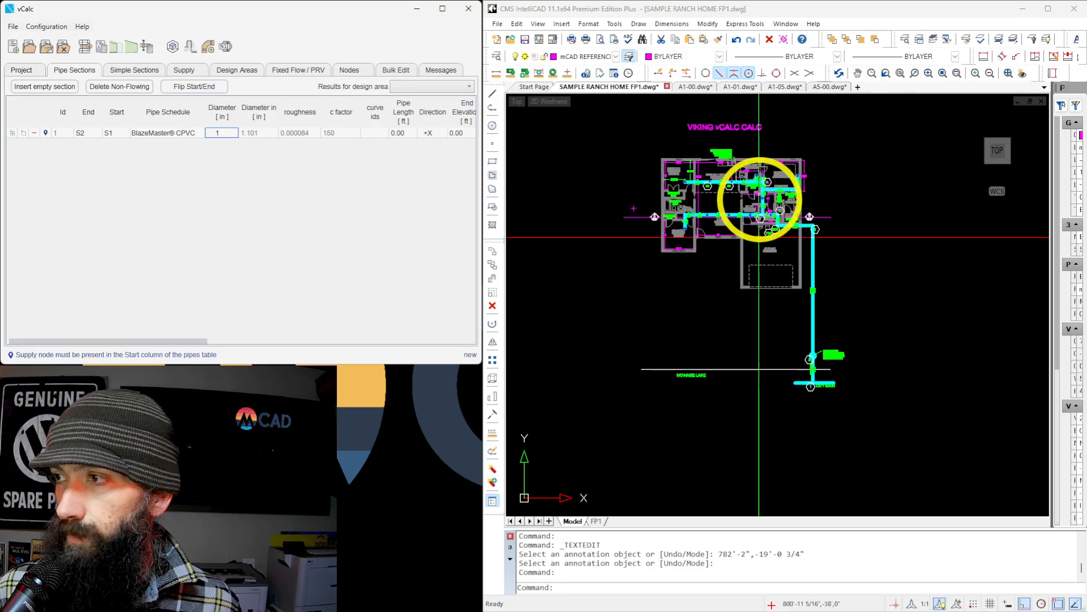
{"action": "scroll", "coordinate": [736, 170], "scroll_direction": "up", "scroll_amount": 5}
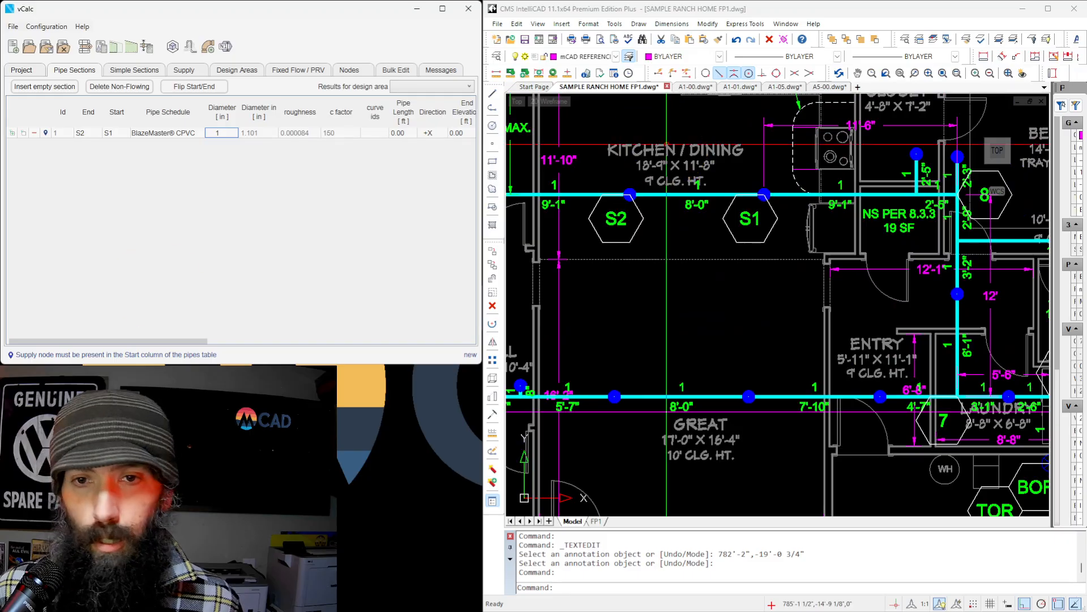
Set both the end and start elevations of the S2 to S1 pipe section to 11.08 ft.
{"action": "left_click", "coordinate": [459, 133]}
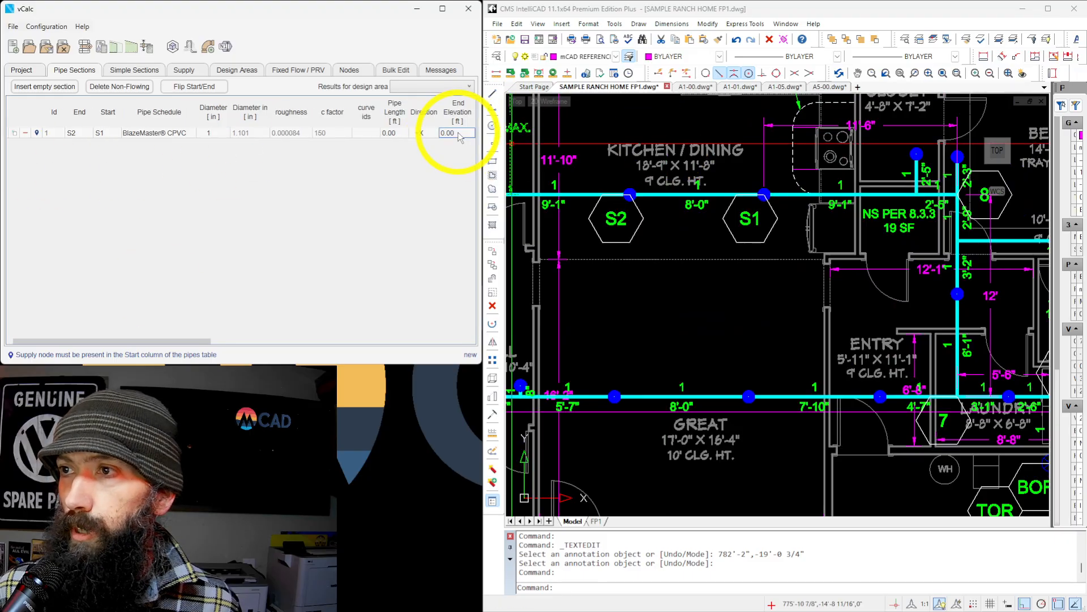
{"action": "type", "text": "11"}
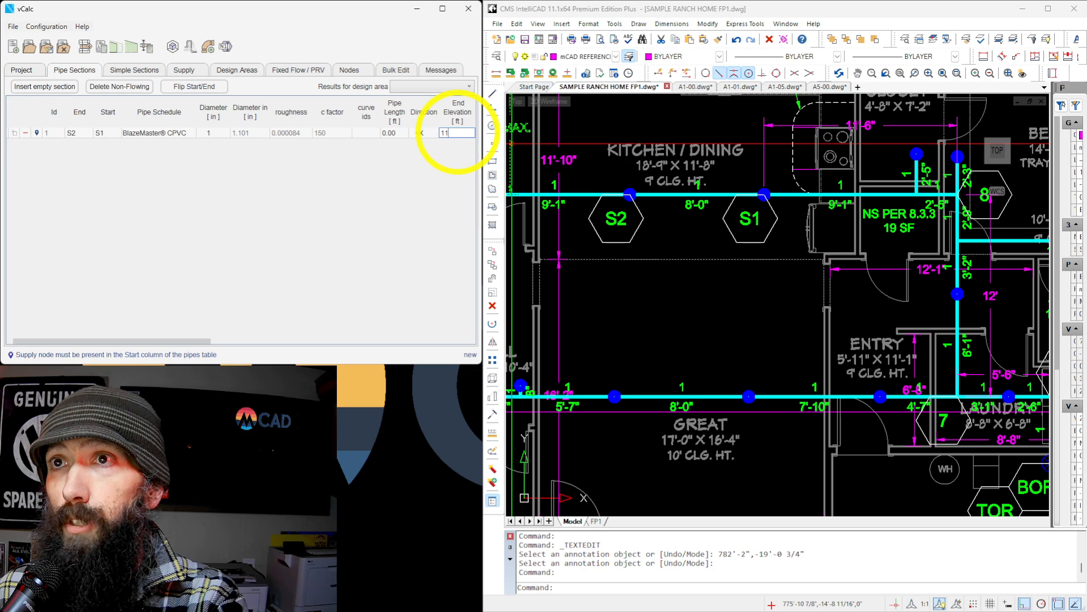
{"action": "type", "text": ".08"}
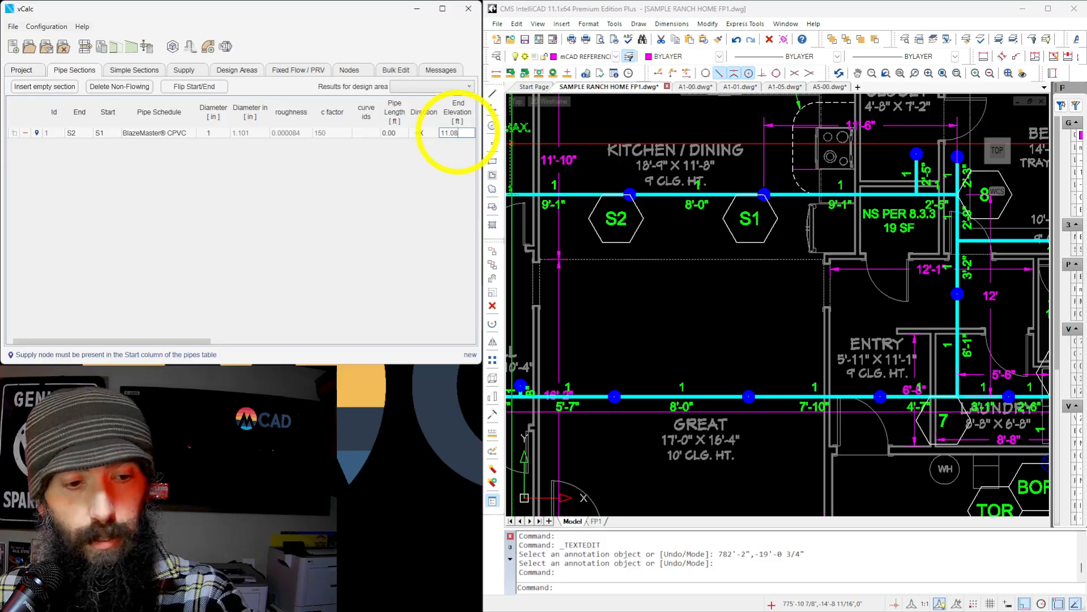
{"action": "key", "text": "Tab"}
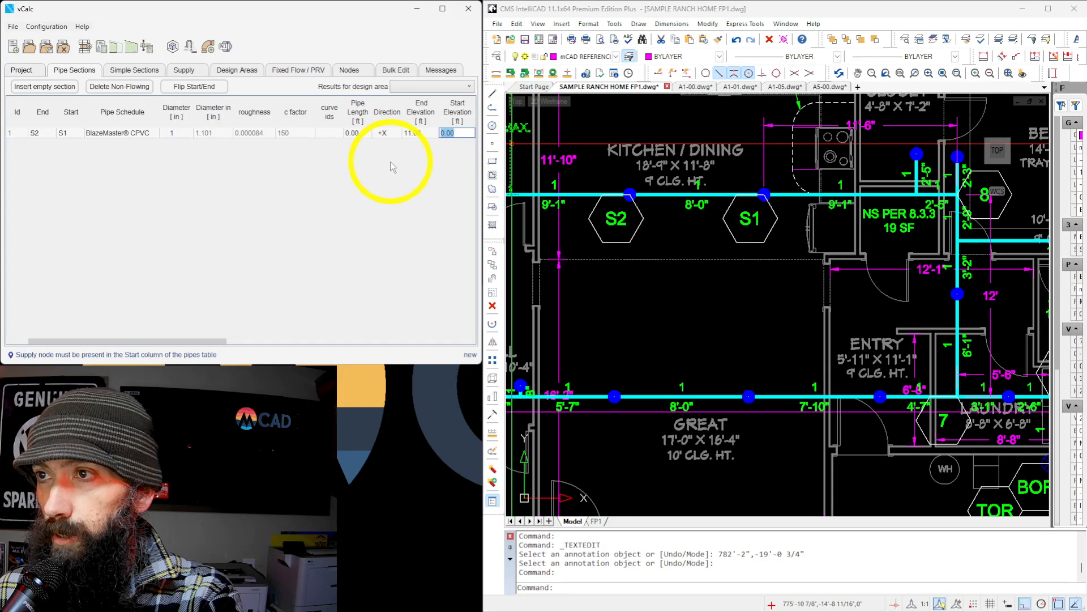
{"action": "type", "text": "11"}
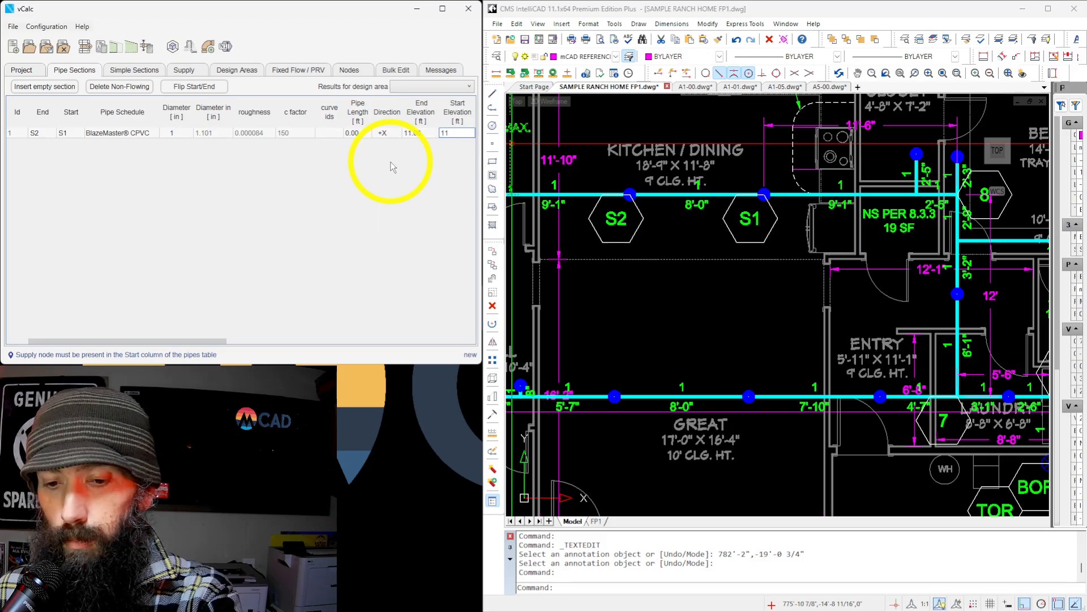
{"action": "type", "text": ".08"}
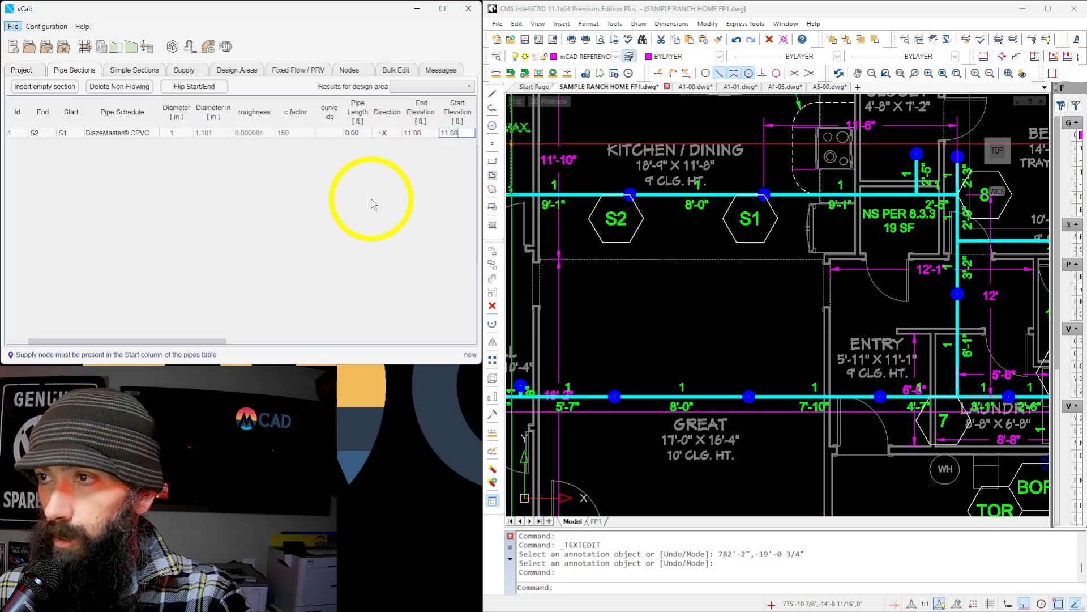
{"action": "key", "text": "Right"}
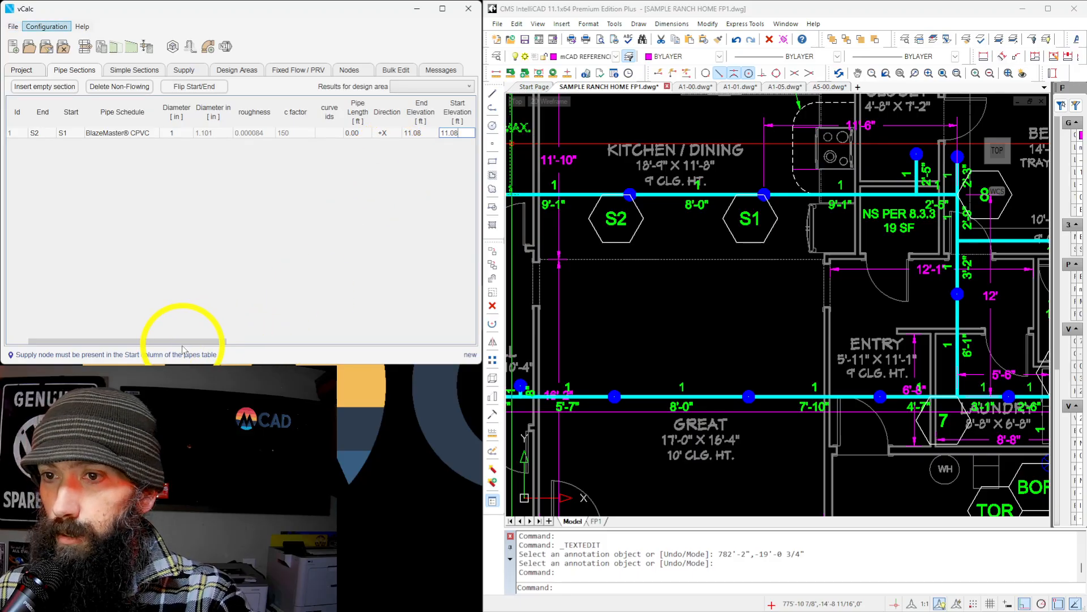
Review the available components for the S2 to S1 pipe section and leave it without any fittings.
{"action": "left_click_drag", "start_coordinate": [182, 347], "coordinate": [263, 354]}
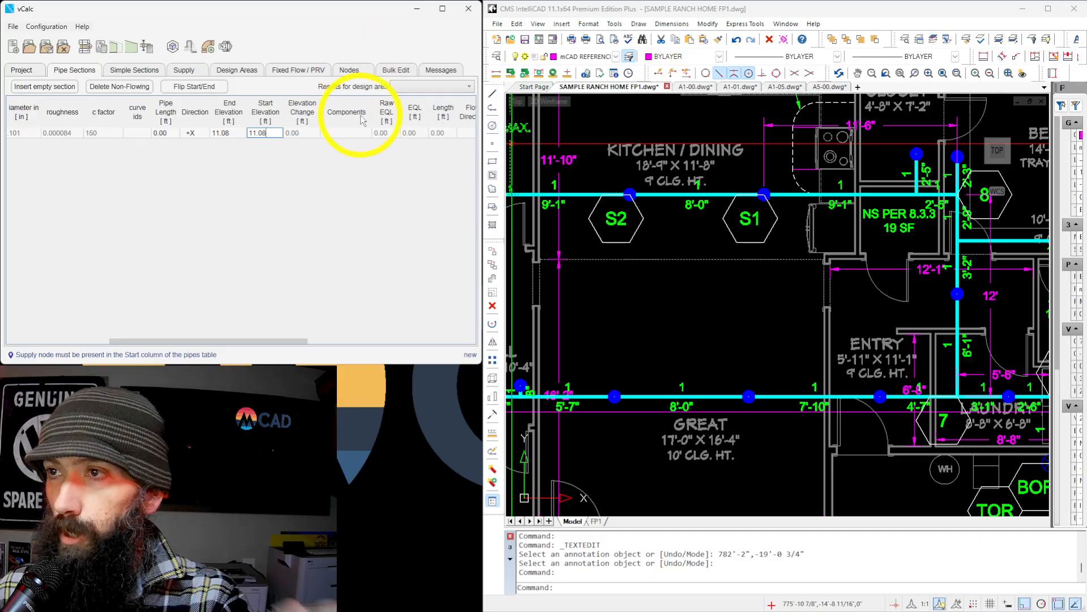
{"action": "left_click", "coordinate": [347, 136]}
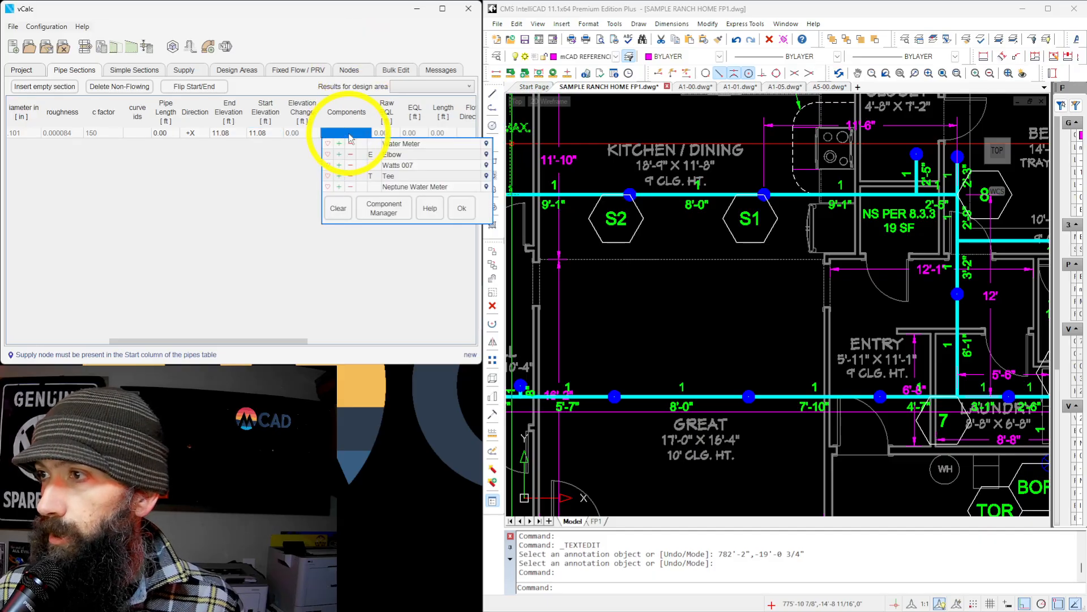
{"action": "left_click", "coordinate": [312, 155]}
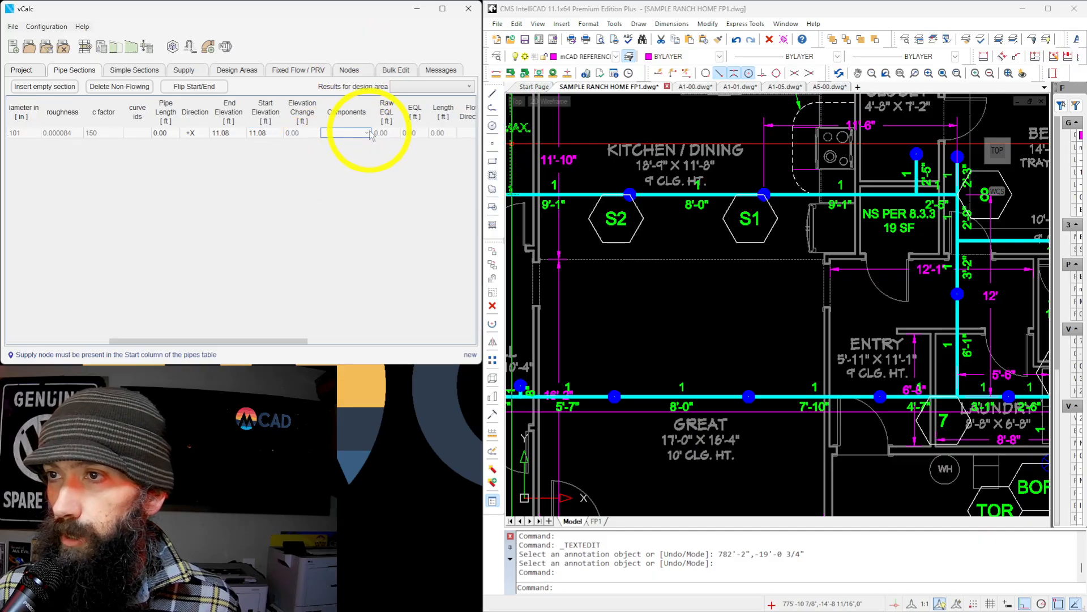
{"action": "left_click", "coordinate": [369, 133]}
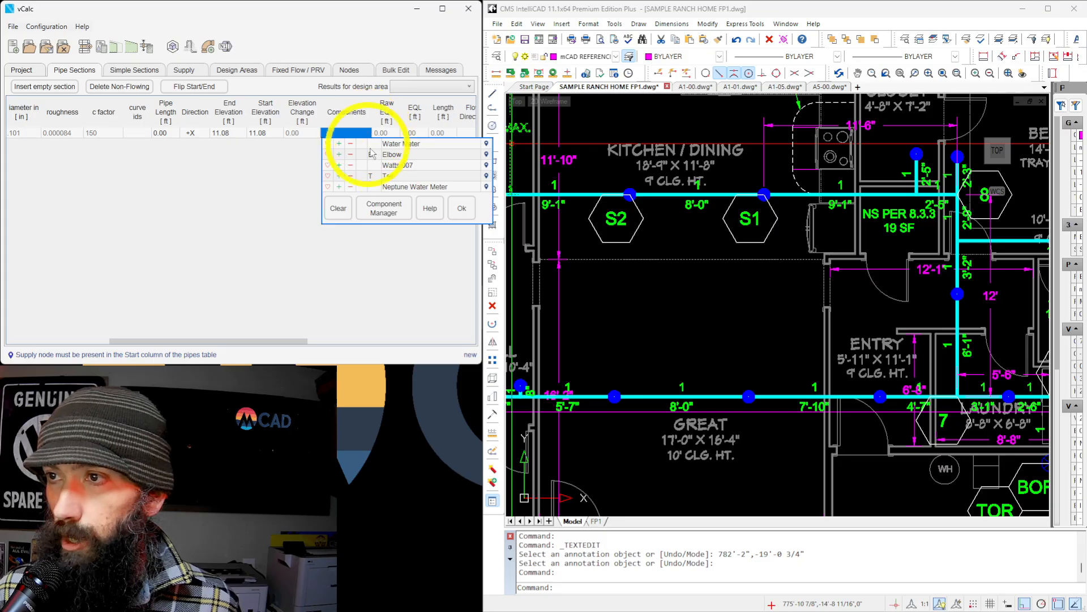
{"action": "left_click", "coordinate": [324, 155]}
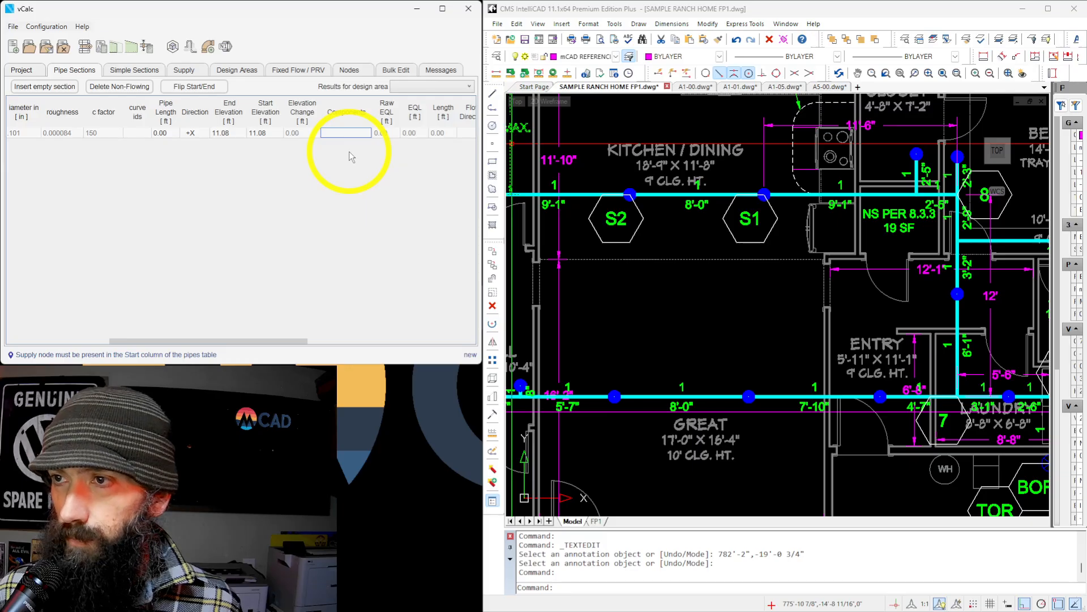
Add a second pipe section continuing from the first one, with end node S1 and start node 8.
{"action": "left_click_drag", "start_coordinate": [272, 339], "coordinate": [138, 334]}
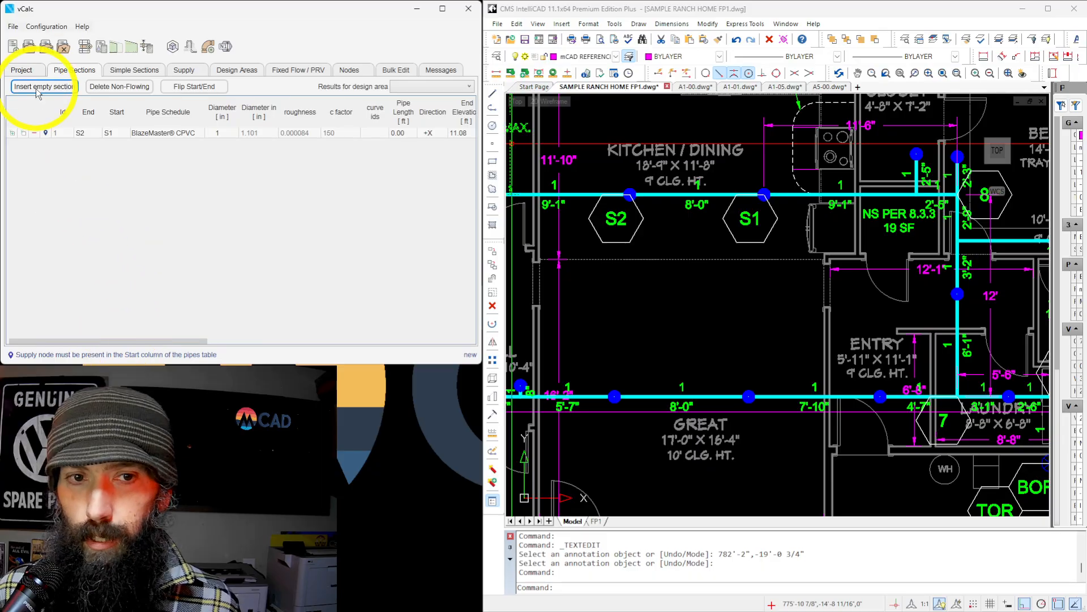
{"action": "left_click", "coordinate": [12, 134]}
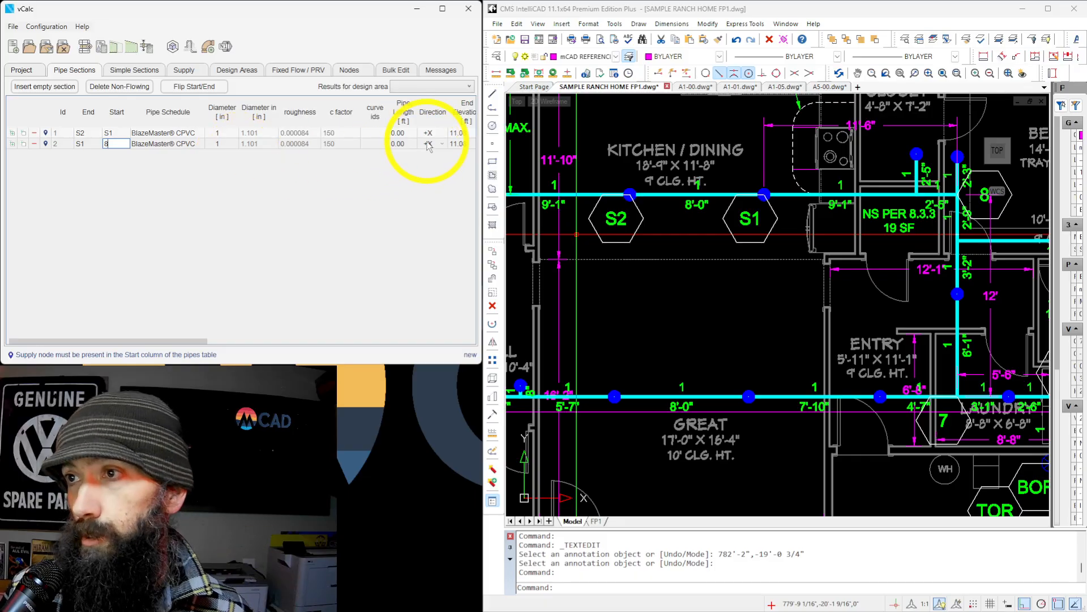
{"action": "key", "text": "Return"}
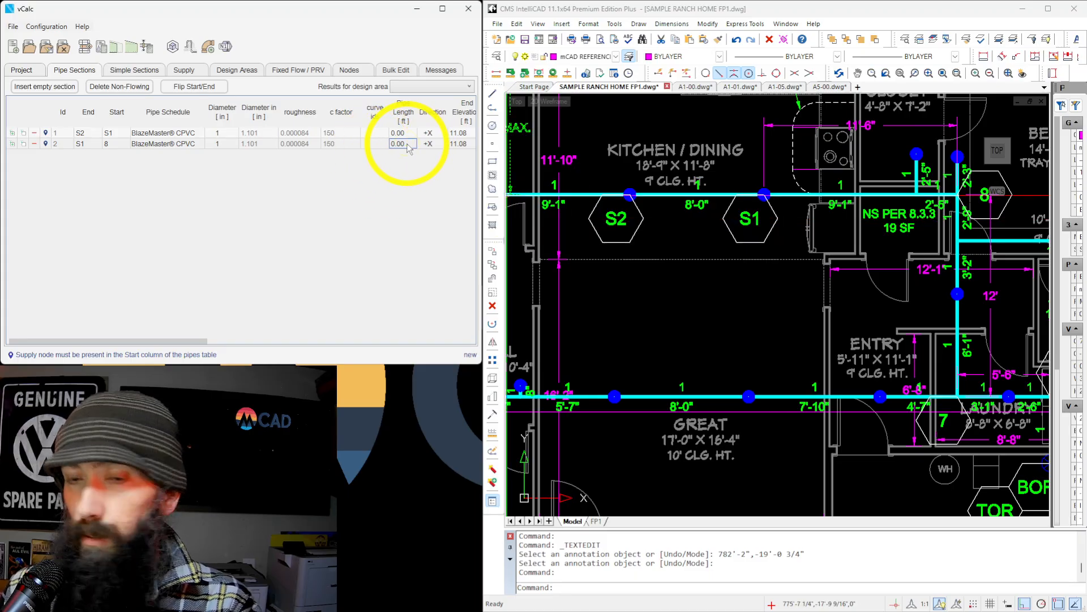
Set the S1 to 8 section's pipe length to 11.5 ft and keep its end and start elevations at 11.08 ft.
{"action": "type", "text": "11.5"}
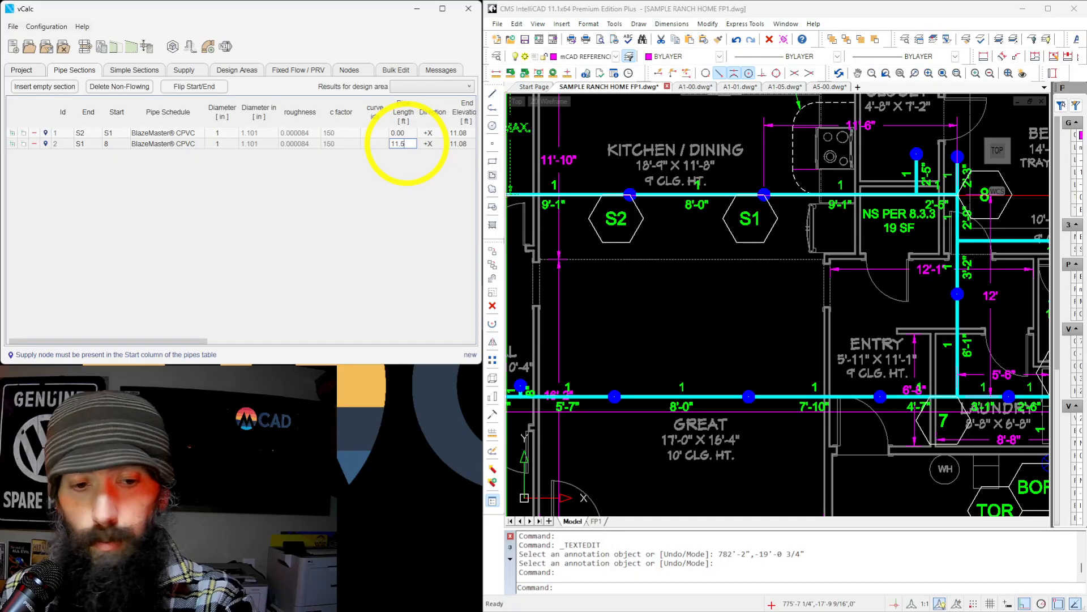
{"action": "key", "text": "Tab"}
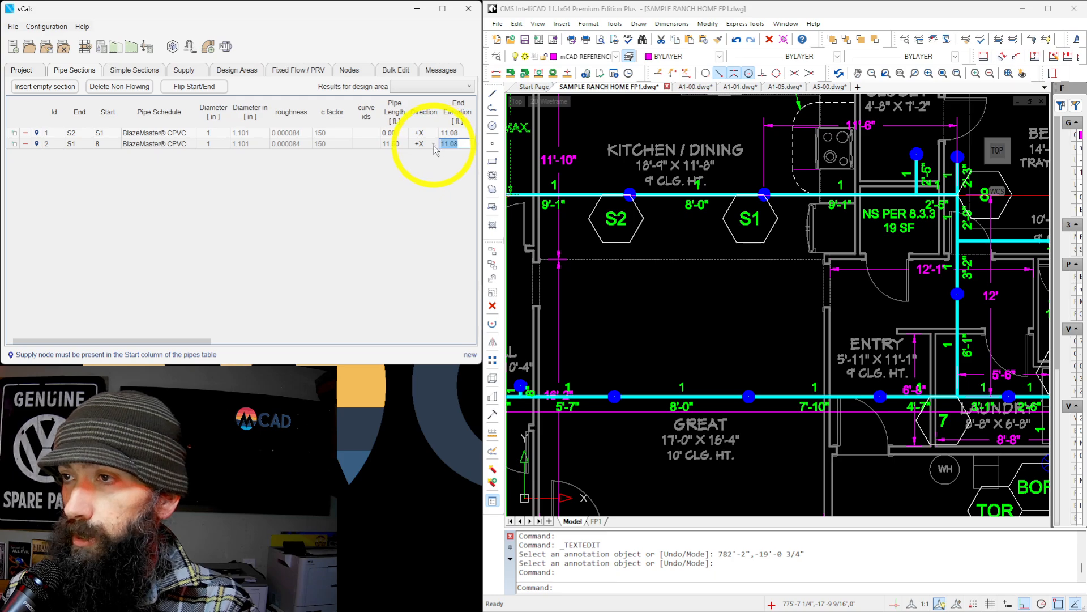
{"action": "key", "text": "Tab"}
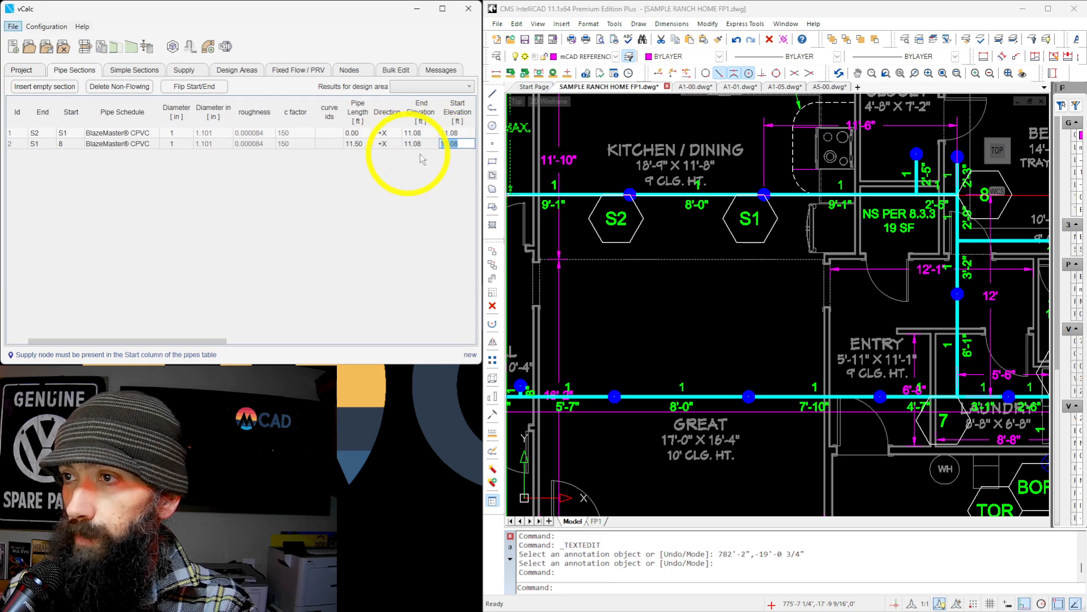
Add one Tee to the components of the S1 to 8 pipe section.
{"action": "left_click", "coordinate": [231, 341]}
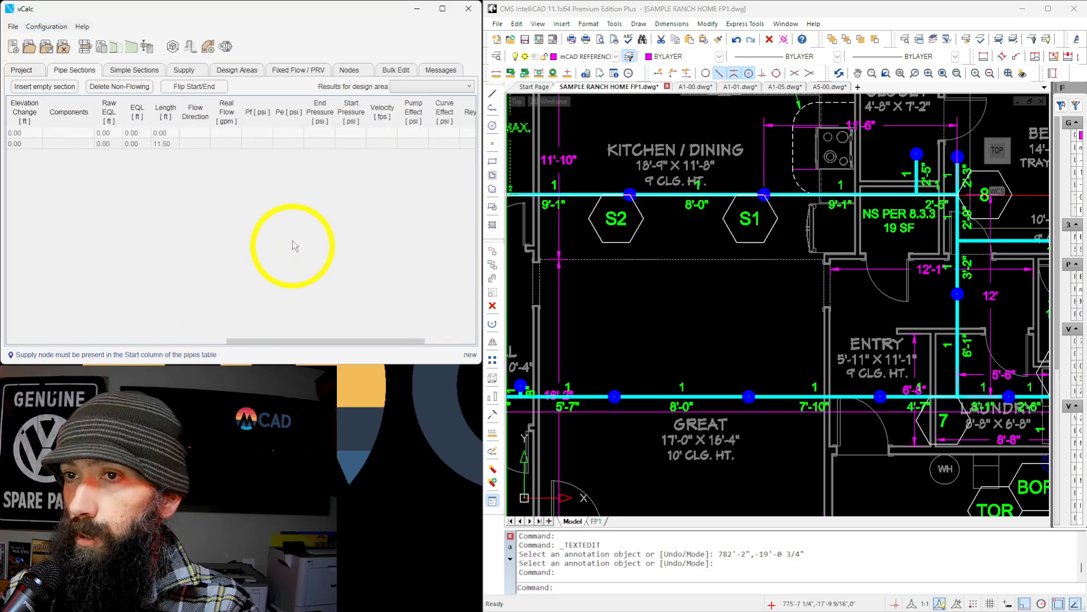
{"action": "left_click", "coordinate": [216, 341]}
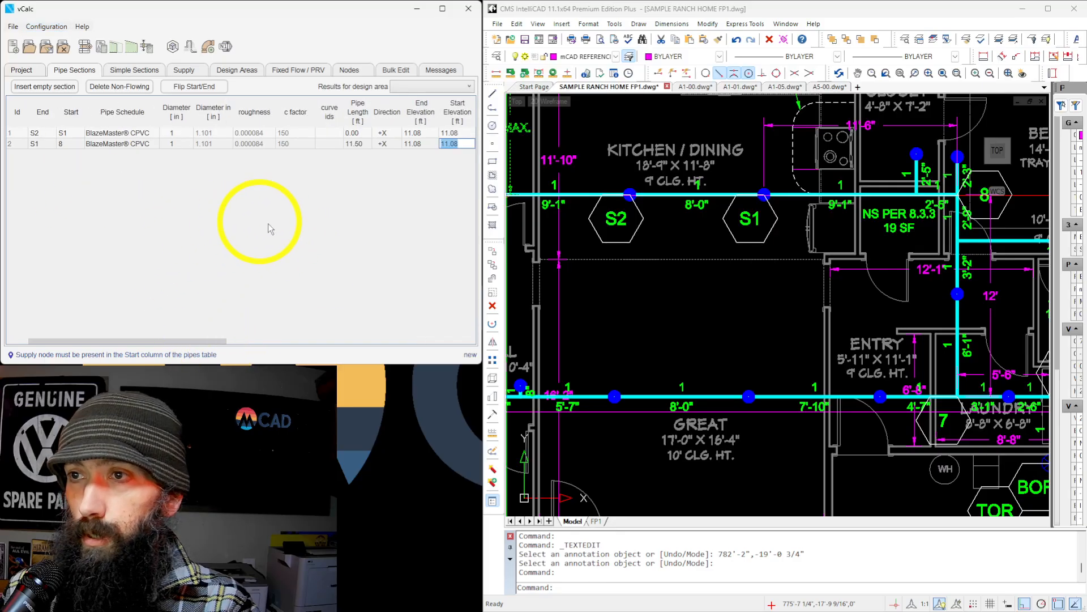
{"action": "left_click_drag", "start_coordinate": [225, 341], "coordinate": [321, 342]}
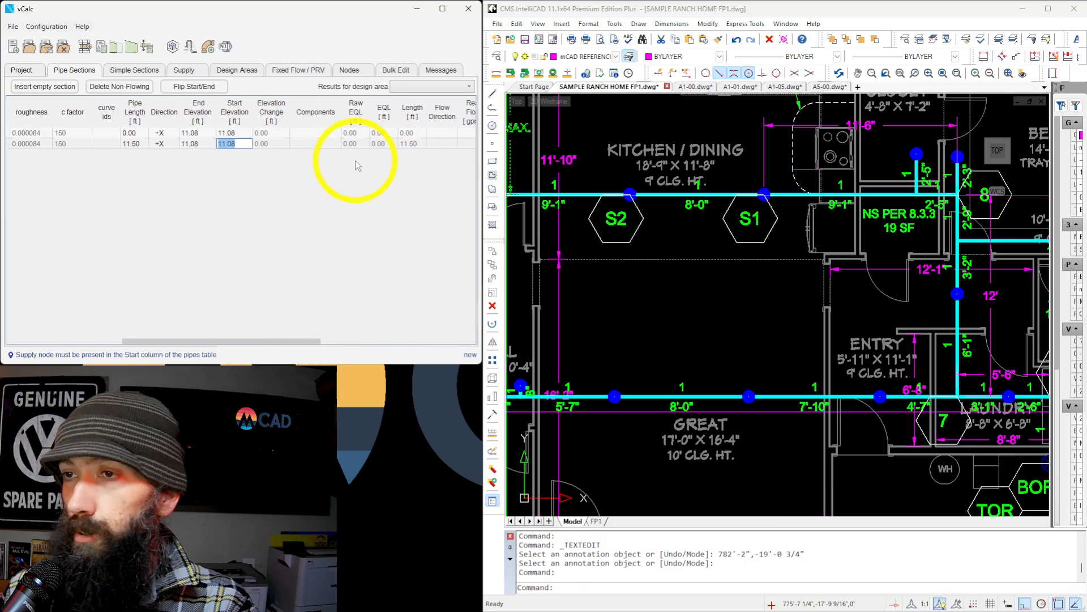
{"action": "left_click", "coordinate": [328, 144]}
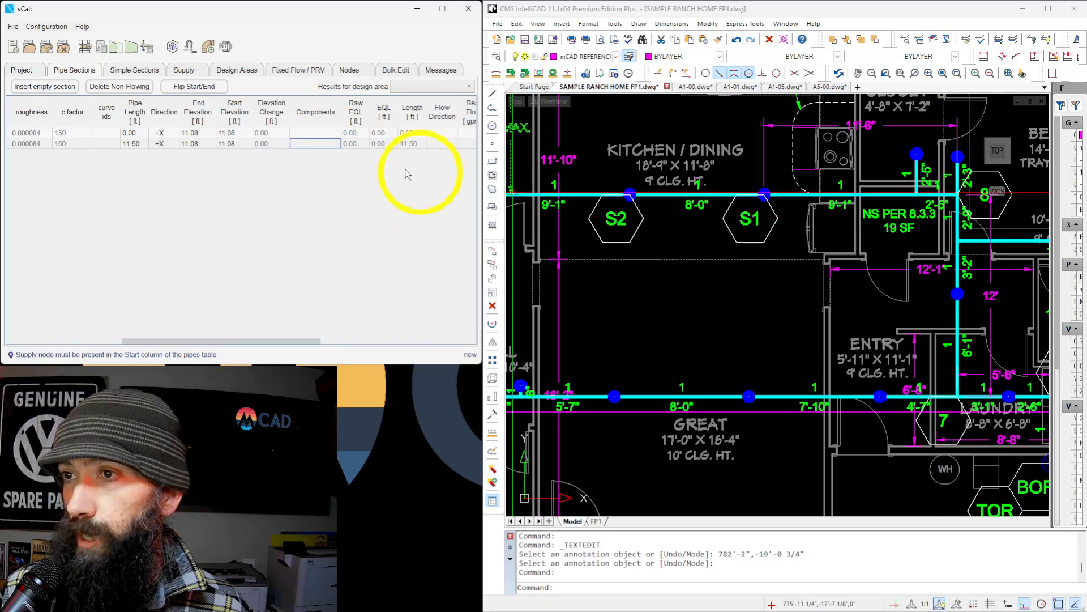
{"action": "left_click", "coordinate": [320, 144]}
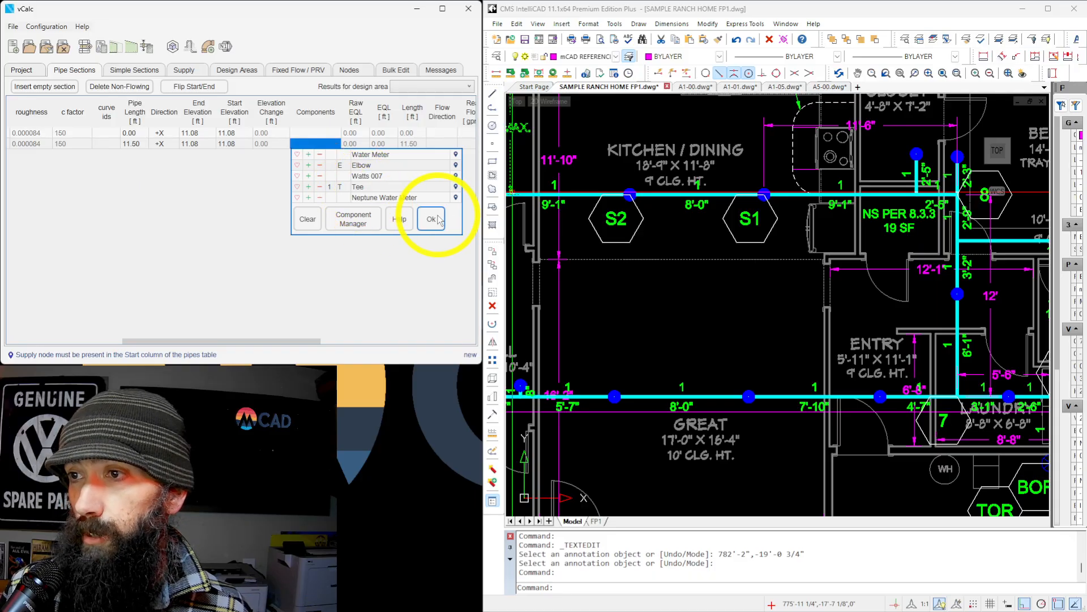
{"action": "left_click", "coordinate": [429, 220]}
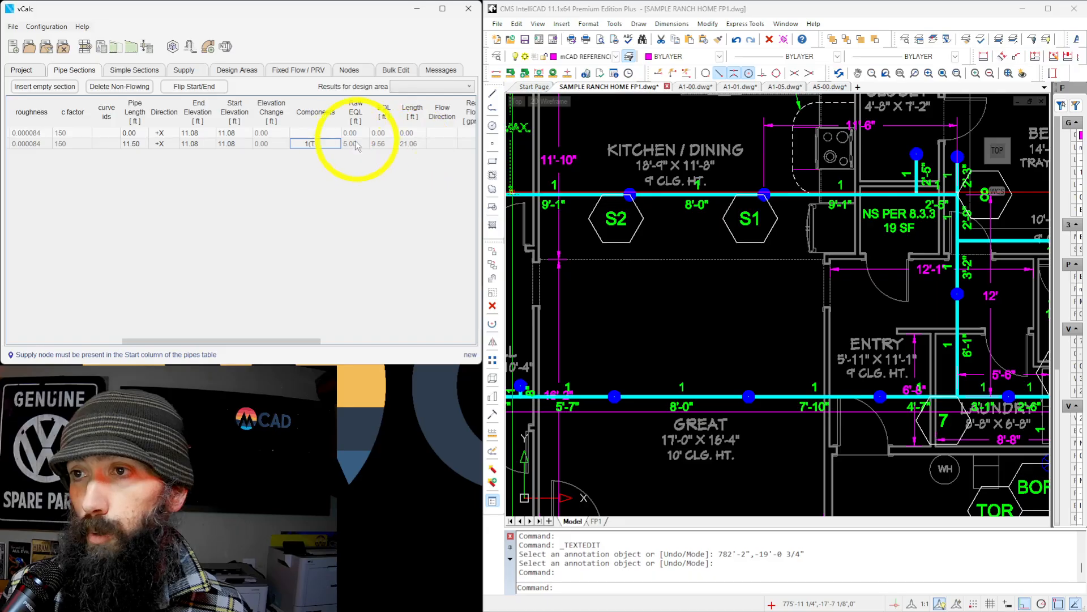
Try an Elbow in the S1 to 8 section's components and take its Tee out.
{"action": "left_click", "coordinate": [338, 147]}
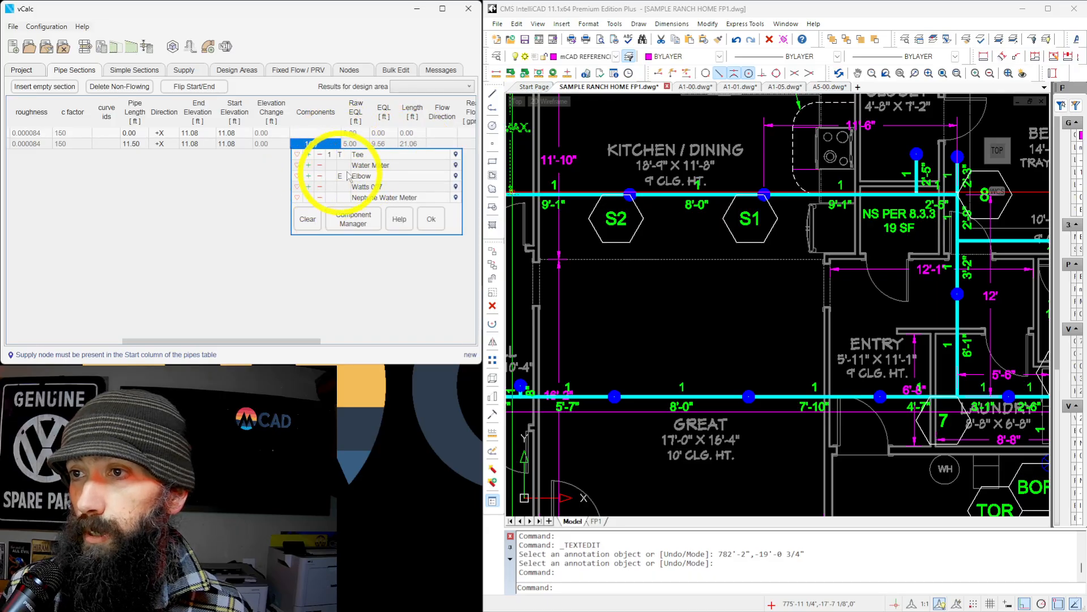
{"action": "left_click", "coordinate": [361, 178]}
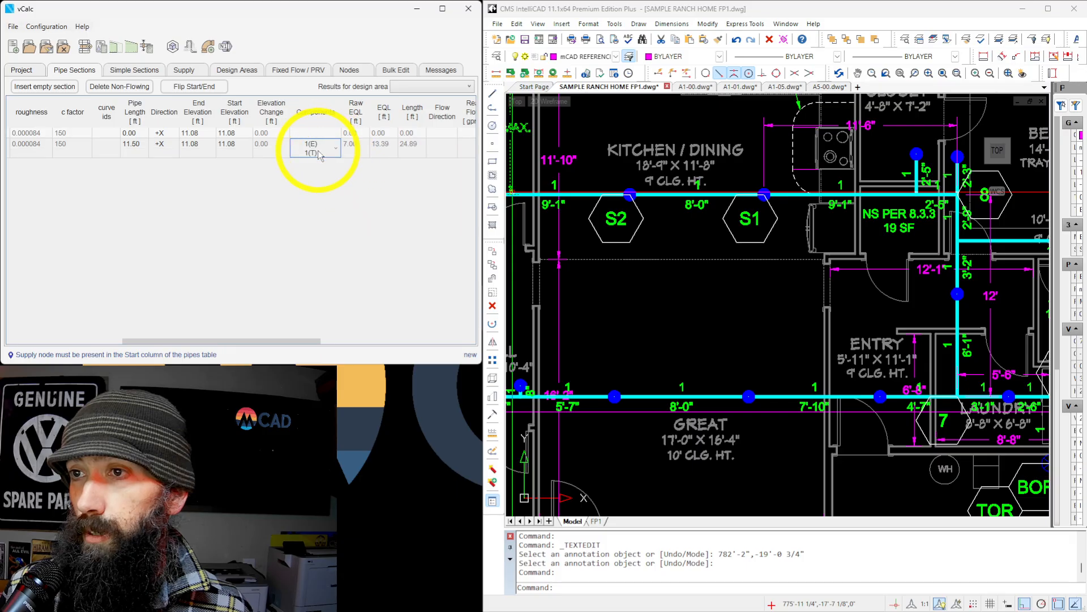
{"action": "left_click", "coordinate": [318, 151]}
{"action": "left_click", "coordinate": [319, 153]}
{"action": "left_click", "coordinate": [325, 152]}
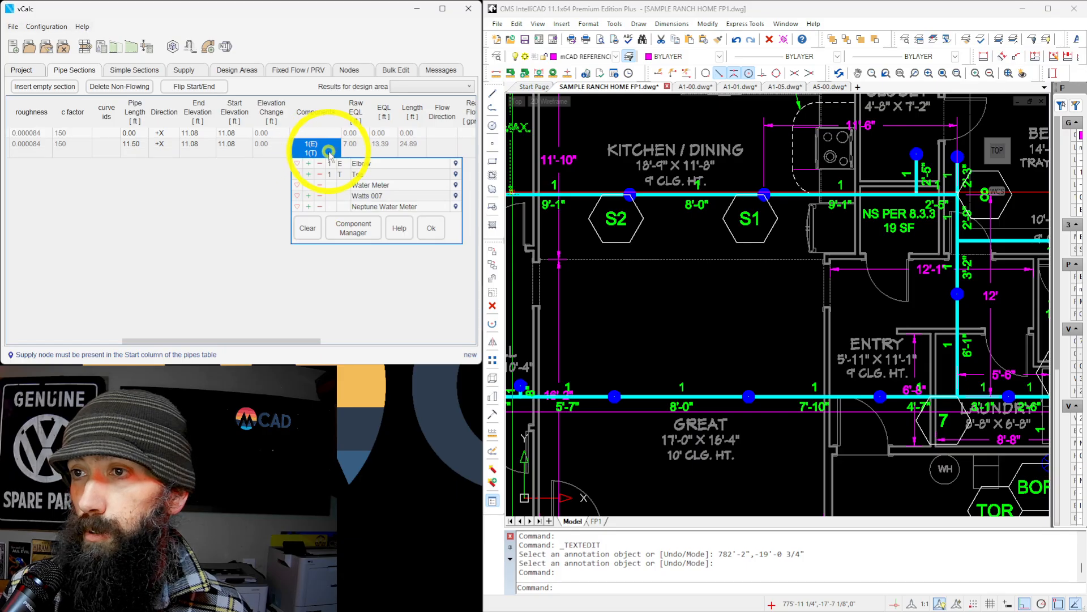
{"action": "left_click", "coordinate": [319, 175]}
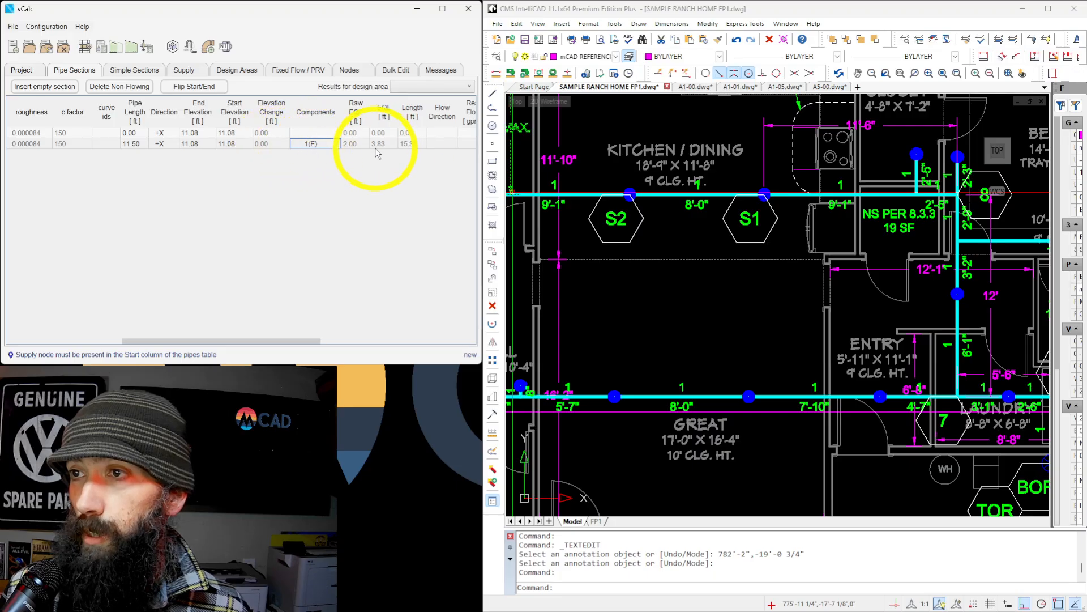
Swap the Elbow back to one Tee in the S1 to 8 section's components.
{"action": "left_click", "coordinate": [327, 142]}
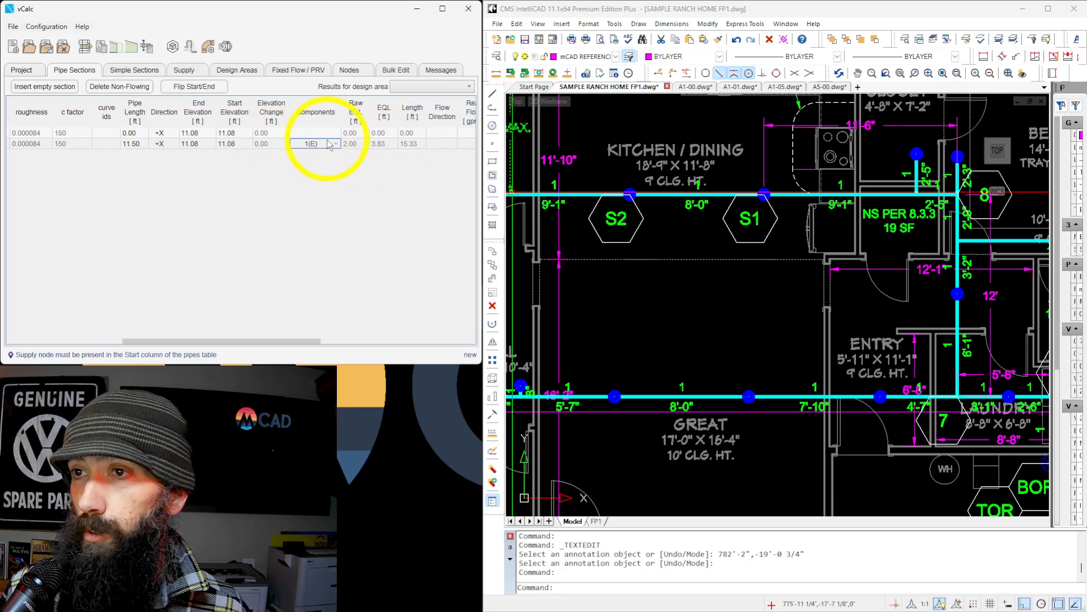
{"action": "left_click", "coordinate": [336, 145]}
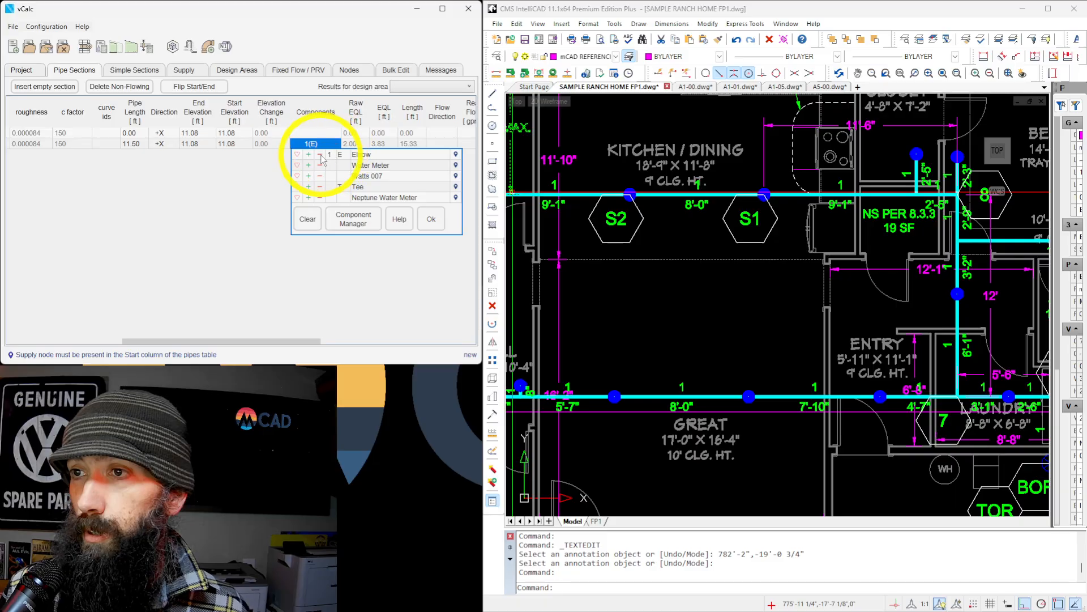
{"action": "left_click", "coordinate": [311, 186]}
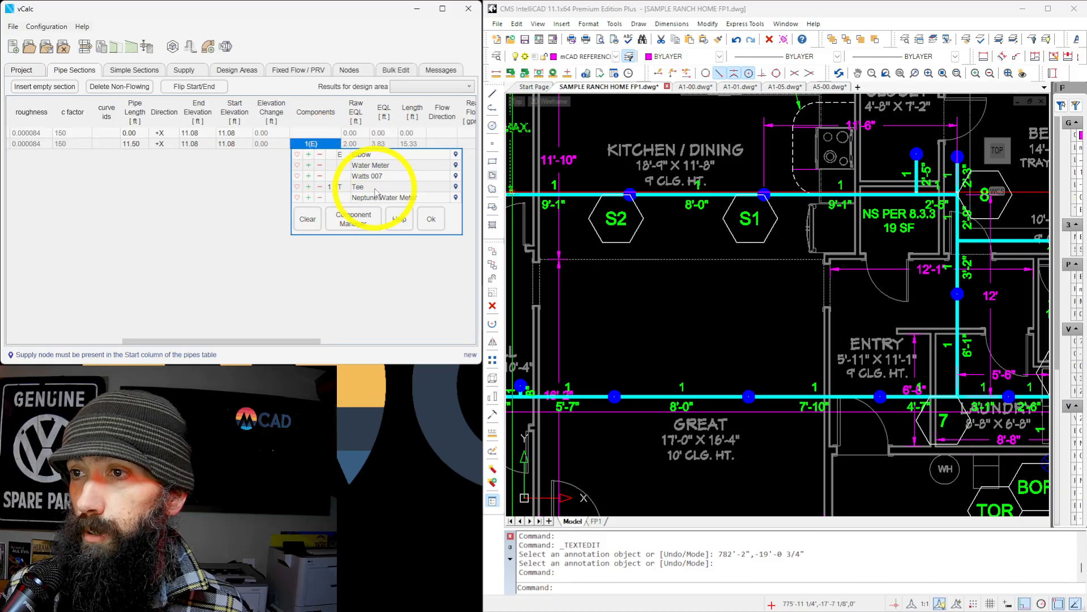
{"action": "left_click", "coordinate": [429, 219]}
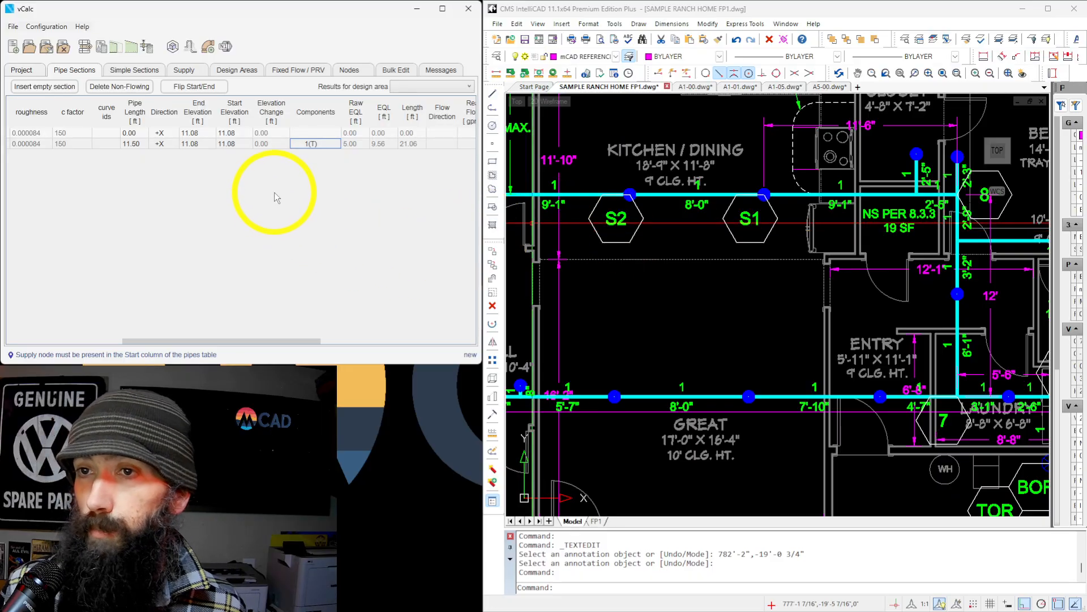
{"action": "left_click", "coordinate": [321, 149]}
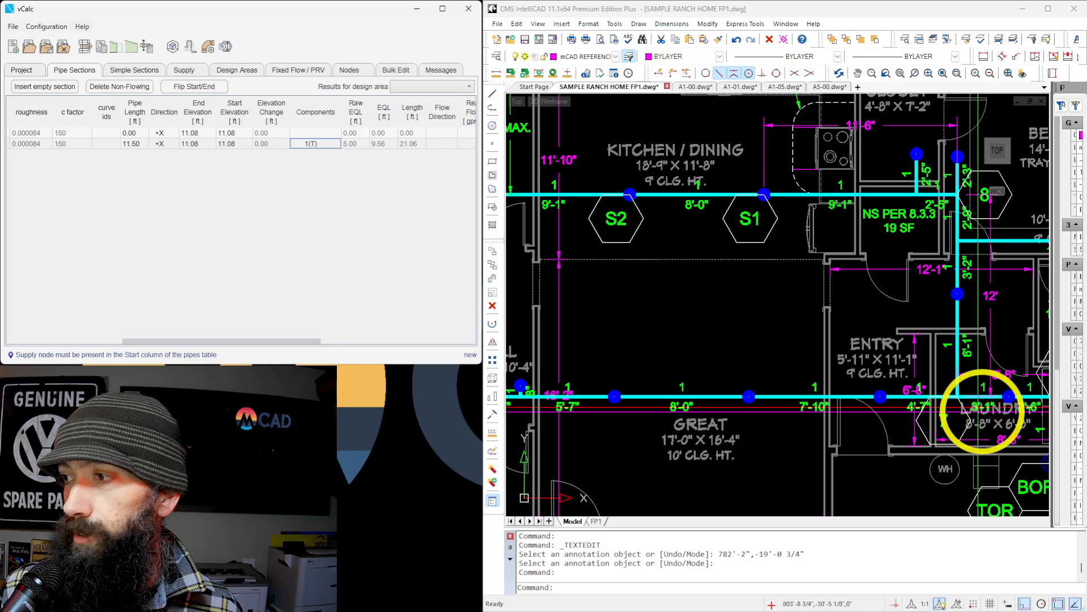
Add a third pipe section continuing from the second one, with end node 8 and start node 7.
{"action": "scroll", "coordinate": [736, 368], "scroll_direction": "down", "scroll_amount": 3}
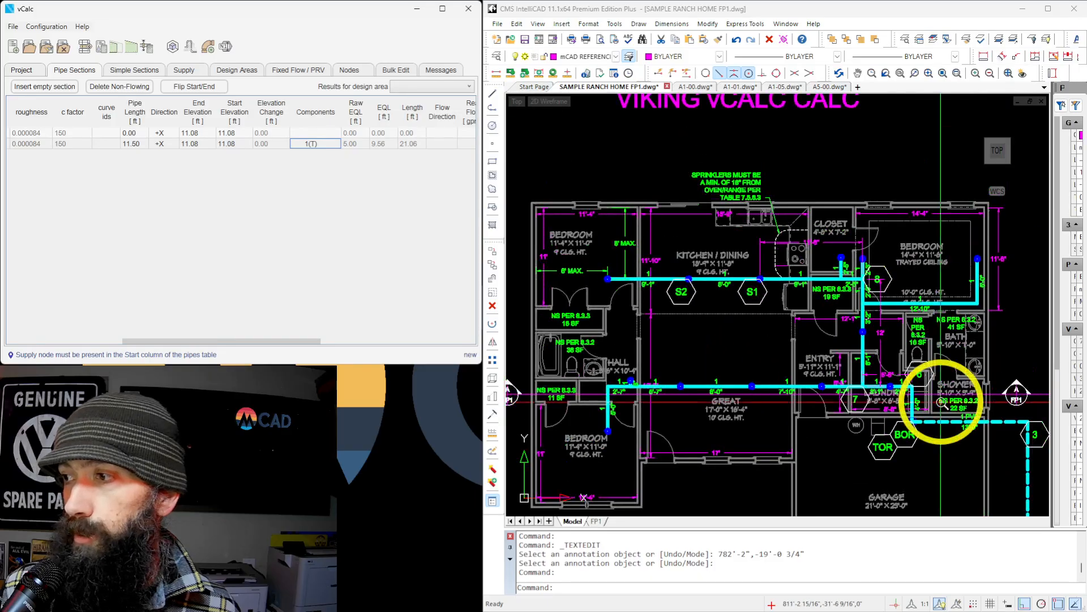
{"action": "scroll", "coordinate": [942, 402], "scroll_direction": "up", "scroll_amount": 3}
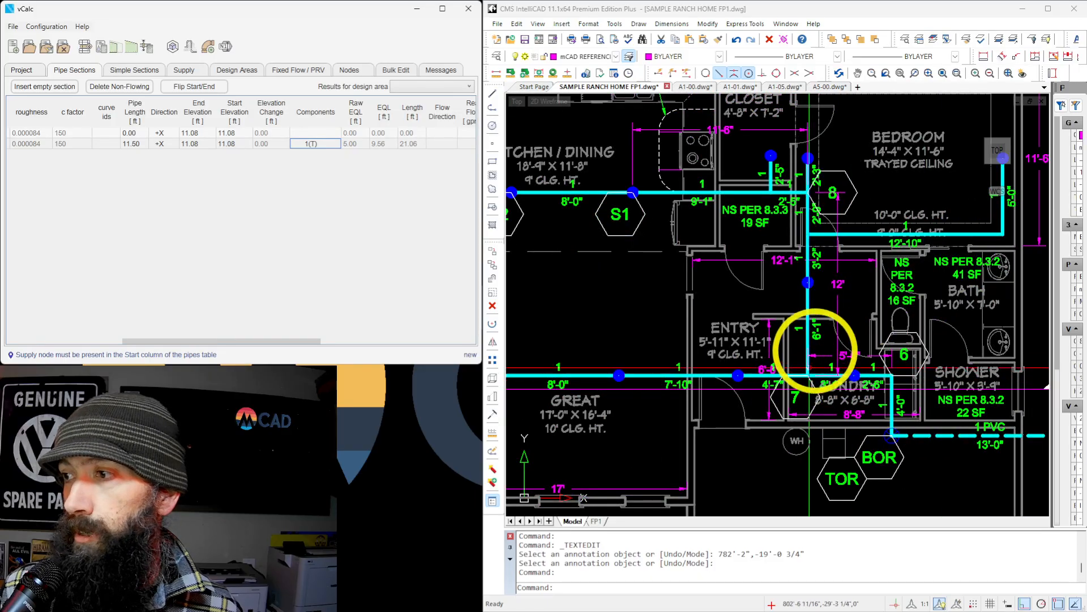
{"action": "left_click_drag", "start_coordinate": [175, 339], "coordinate": [62, 342]}
{"action": "left_click", "coordinate": [13, 144]}
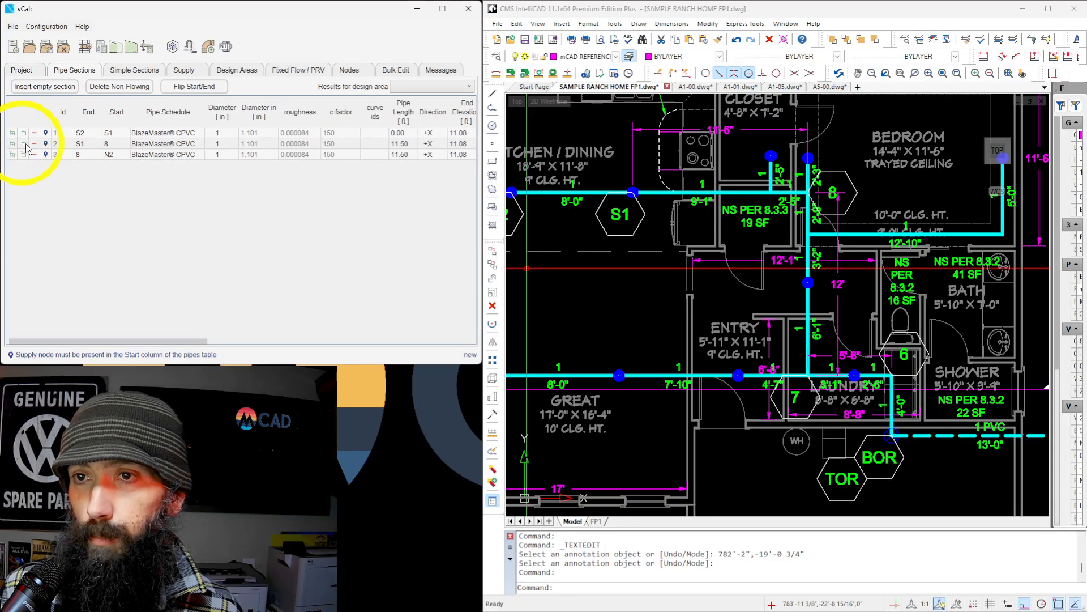
{"action": "double_click", "coordinate": [114, 154]}
{"action": "type", "text": "N2"}
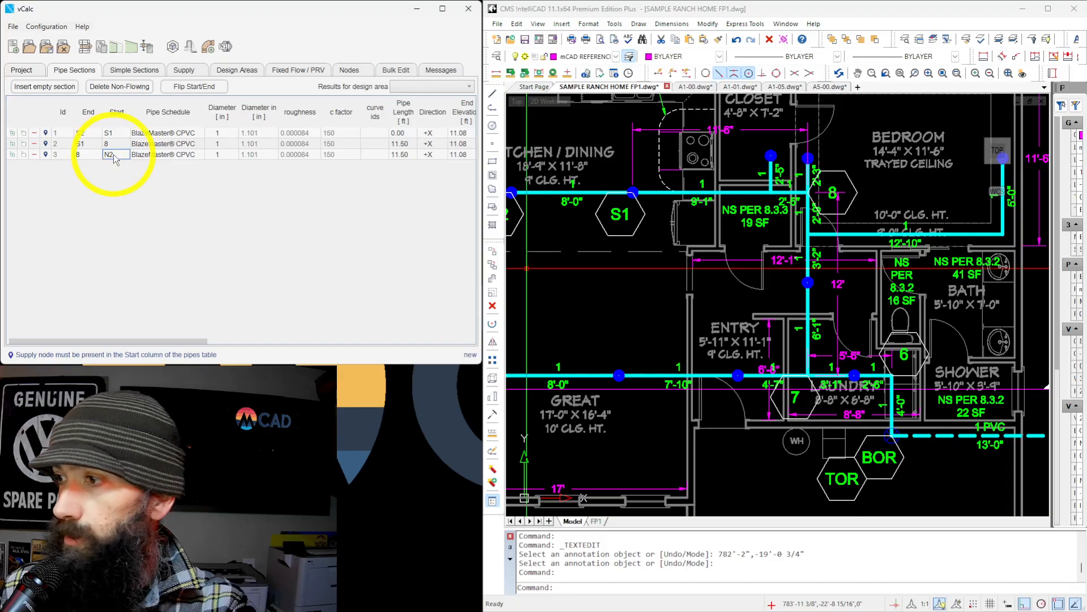
{"action": "type", "text": "7"}
{"action": "key", "text": "Tab"}
{"action": "key", "text": "Tab"}
{"action": "key", "text": "Tab"}
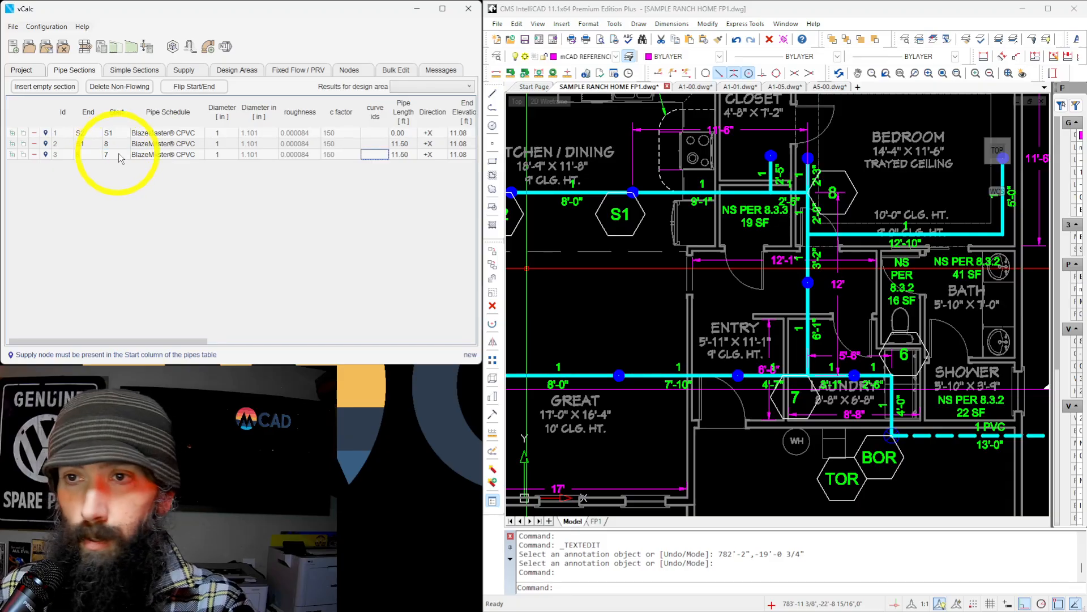
Set the 8 to 7 section's pipe length to 12 ft and review its elevations and components.
{"action": "left_click", "coordinate": [406, 158]}
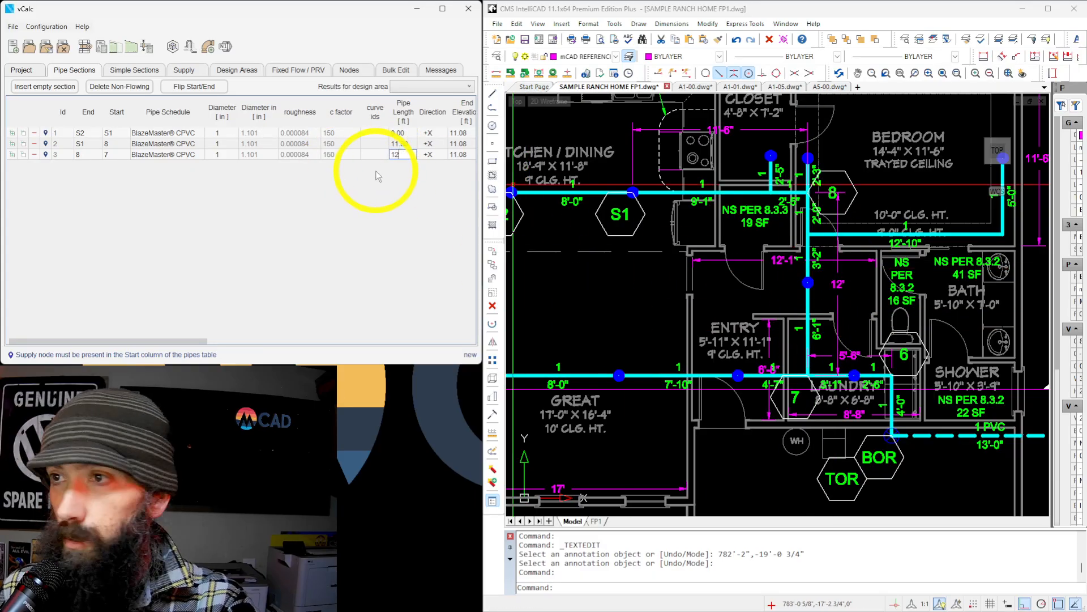
{"action": "type", "text": "12"}
{"action": "key", "text": "Tab"}
{"action": "key", "text": "Tab"}
{"action": "key", "text": "Tab"}
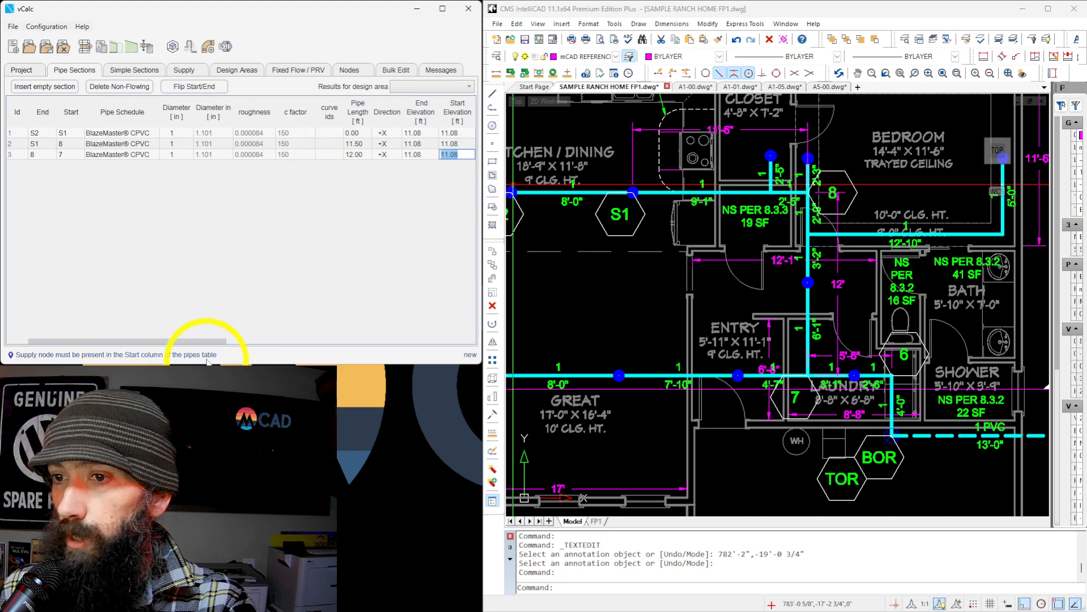
{"action": "left_click_drag", "start_coordinate": [224, 341], "coordinate": [330, 341]}
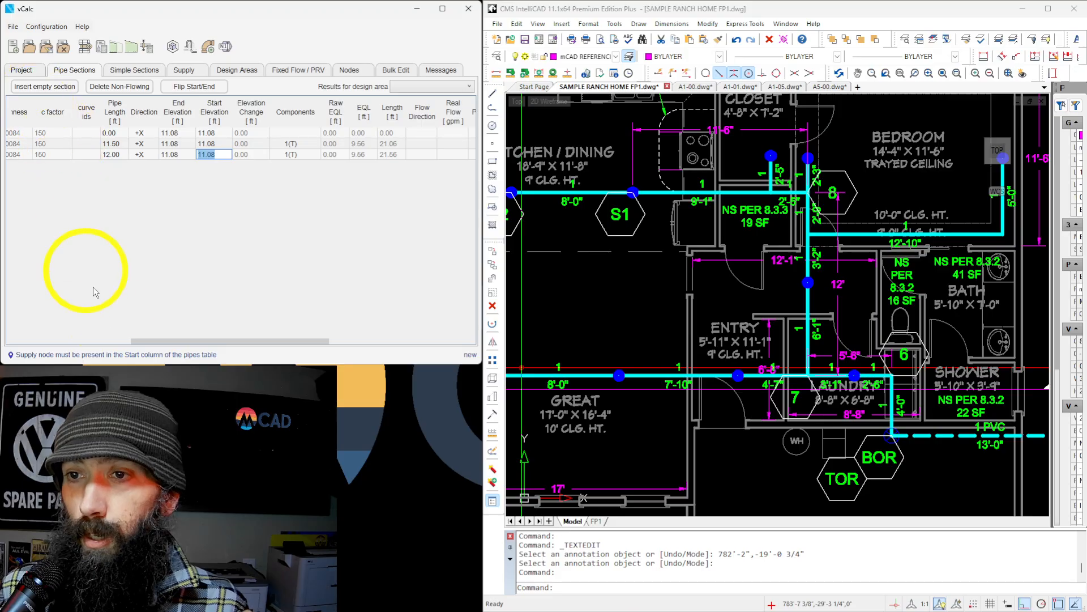
Add a fourth pipe section continuing from the third one, with end node 7 and start node 6.
{"action": "left_click_drag", "start_coordinate": [132, 340], "coordinate": [26, 343]}
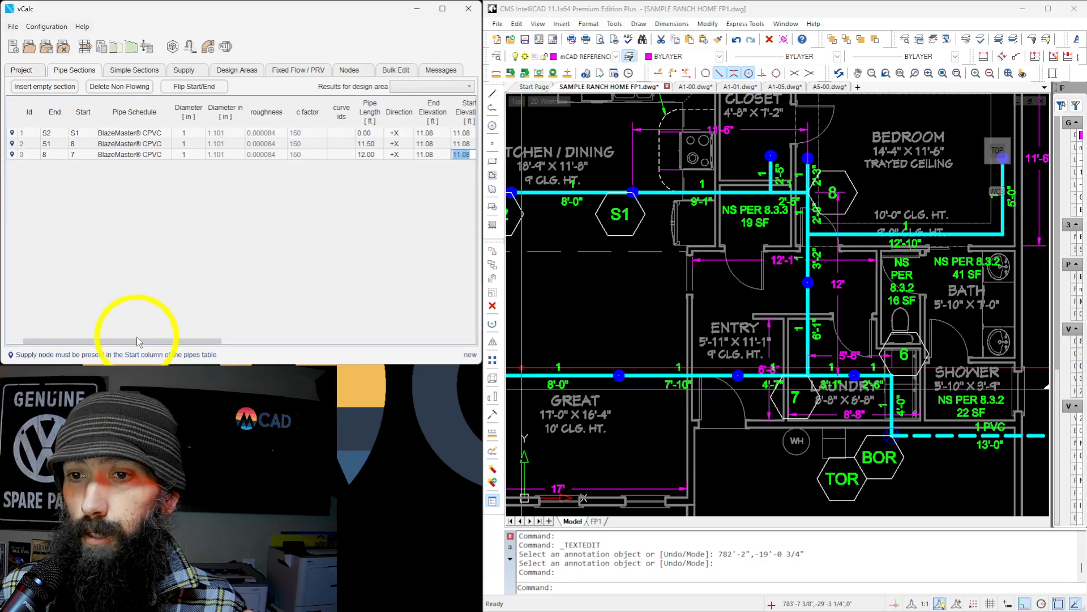
{"action": "left_click_drag", "start_coordinate": [138, 342], "coordinate": [123, 342]}
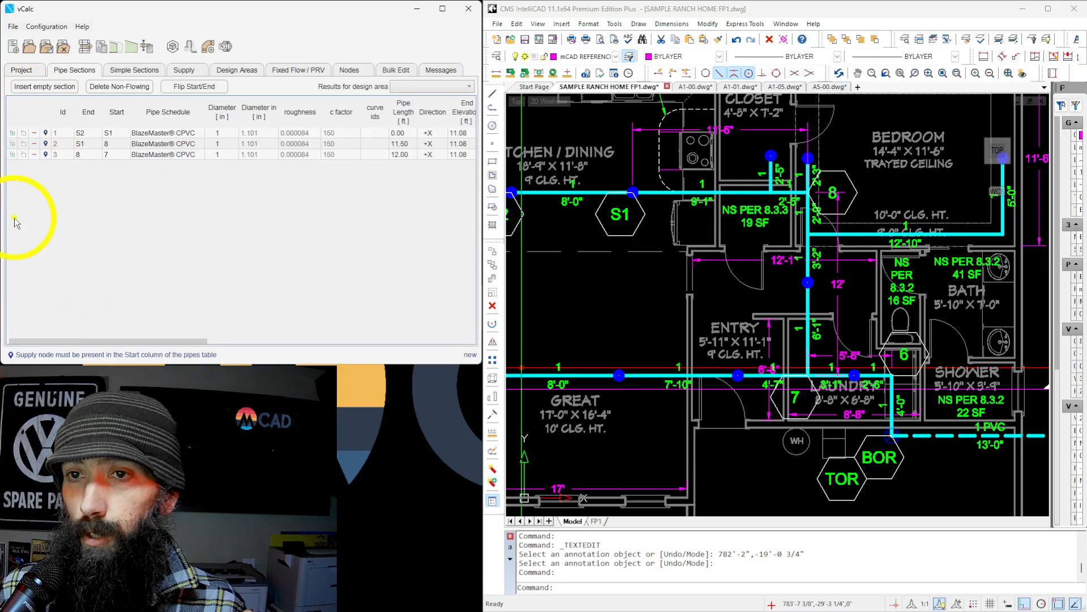
{"action": "left_click", "coordinate": [12, 154]}
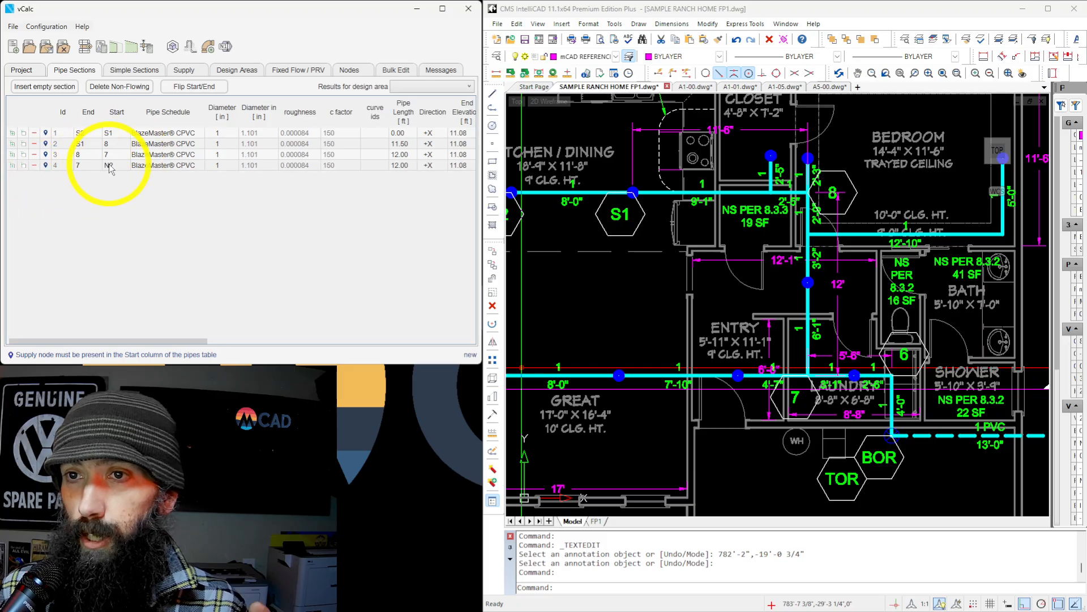
{"action": "left_click", "coordinate": [109, 166]}
{"action": "type", "text": "6"}
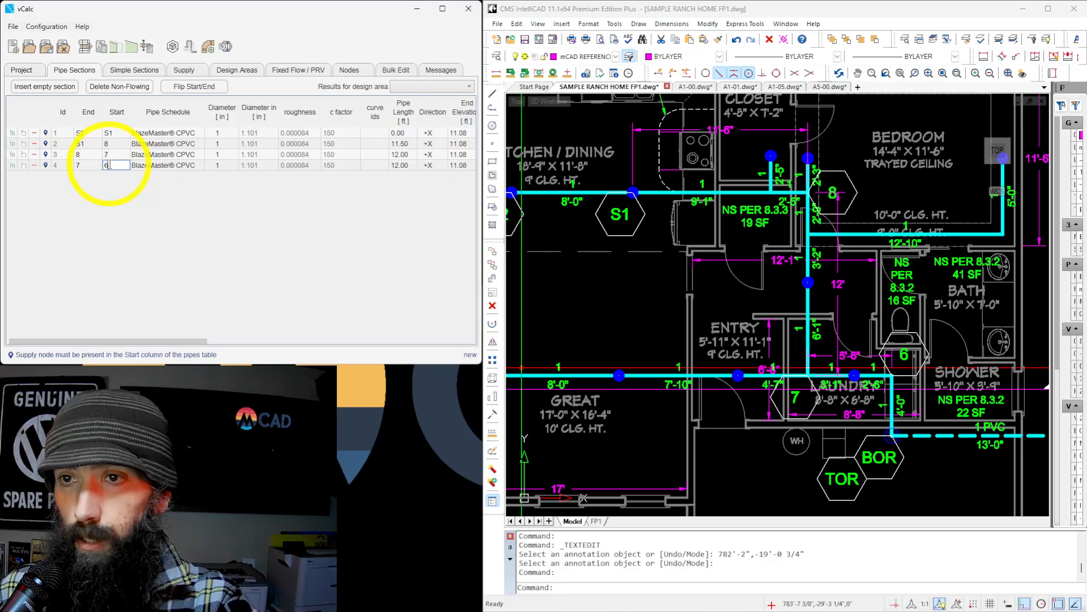
{"action": "key", "text": "Return"}
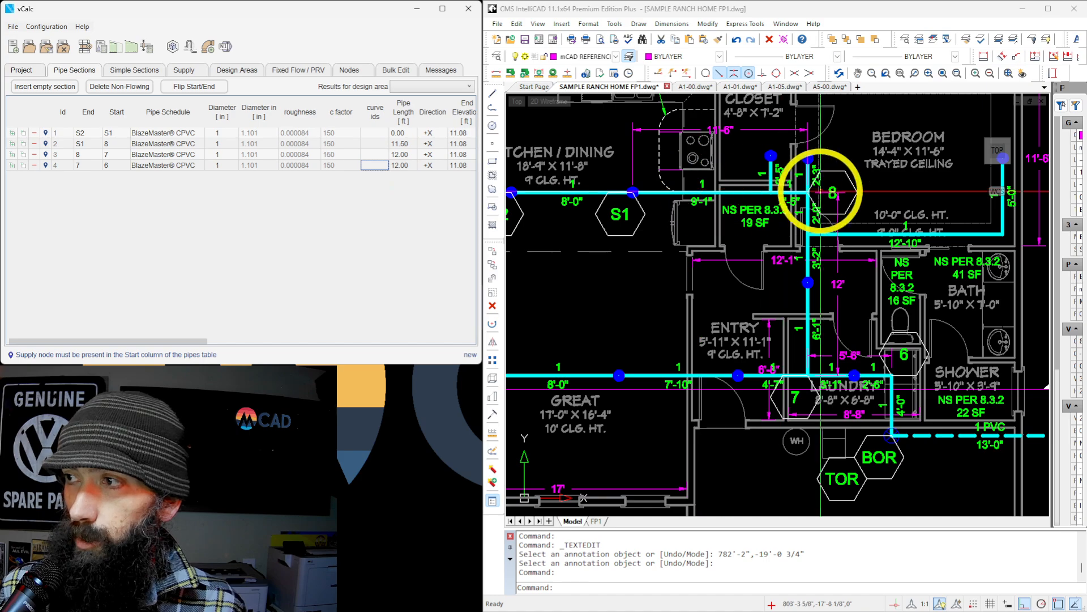
Change the 8 to 7 section's direction to -Y and set the 7 to 6 section's pipe length to 5.5 ft.
{"action": "left_click", "coordinate": [429, 154]}
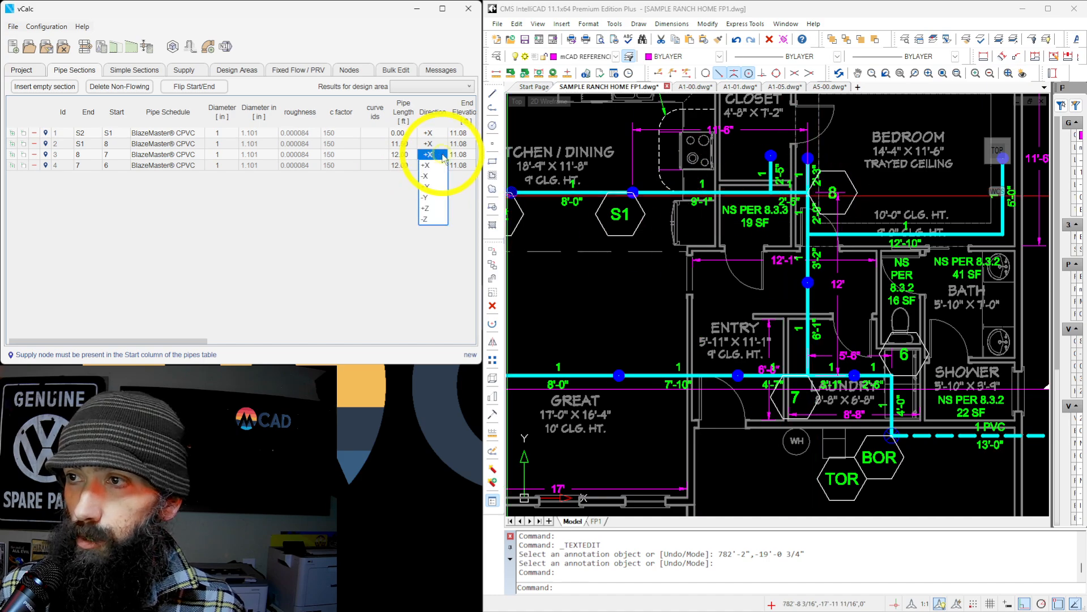
{"action": "left_click", "coordinate": [430, 197]}
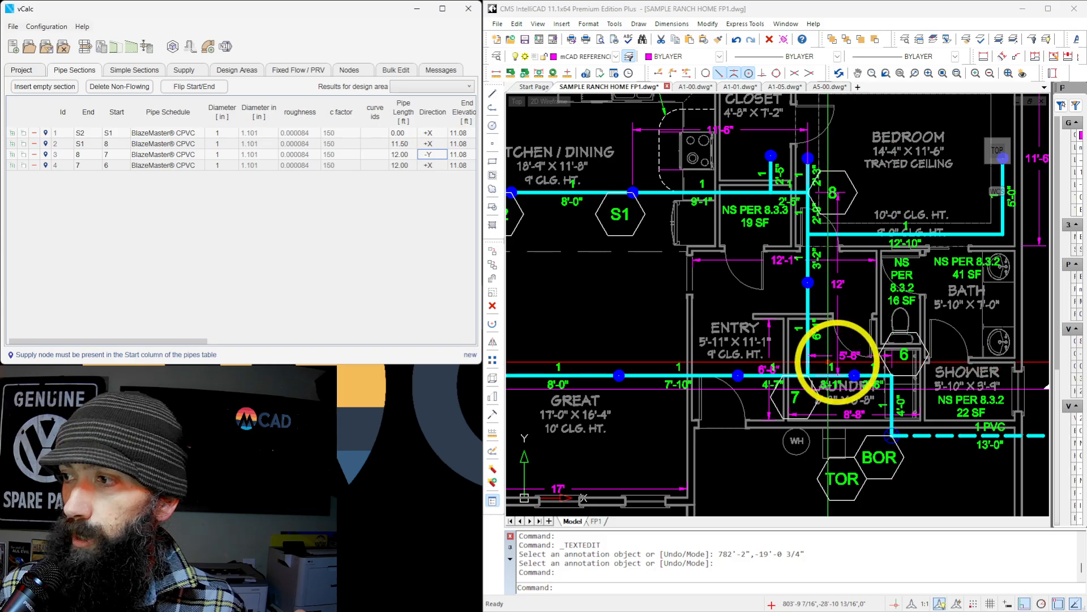
{"action": "left_click", "coordinate": [404, 165]}
{"action": "type", "text": "5.5"}
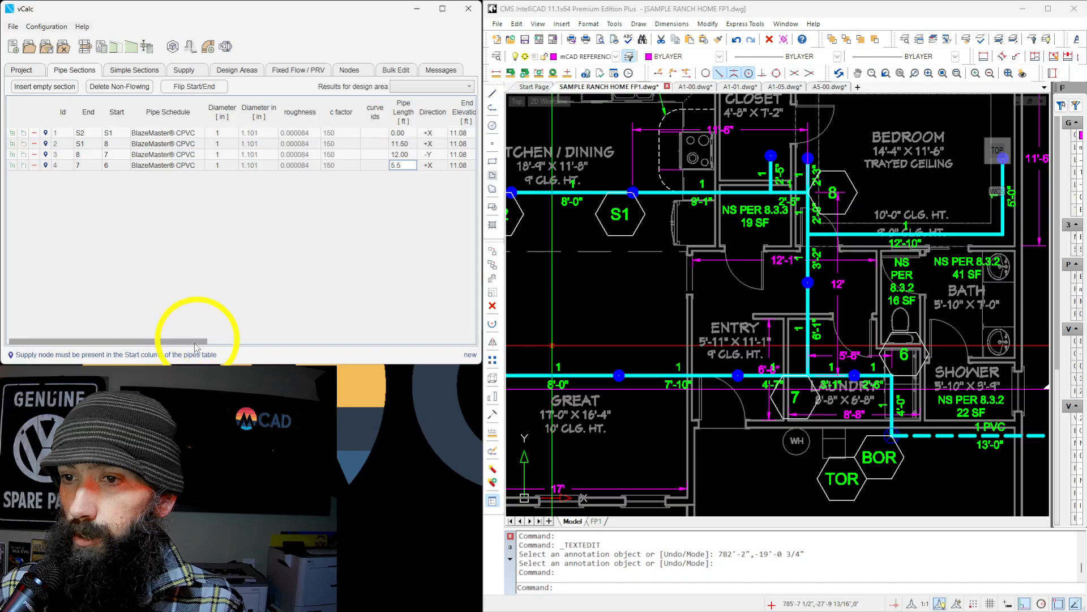
Replace the Tee with one Elbow in the 7 to 6 section's components.
{"action": "left_click_drag", "start_coordinate": [196, 340], "coordinate": [302, 340]}
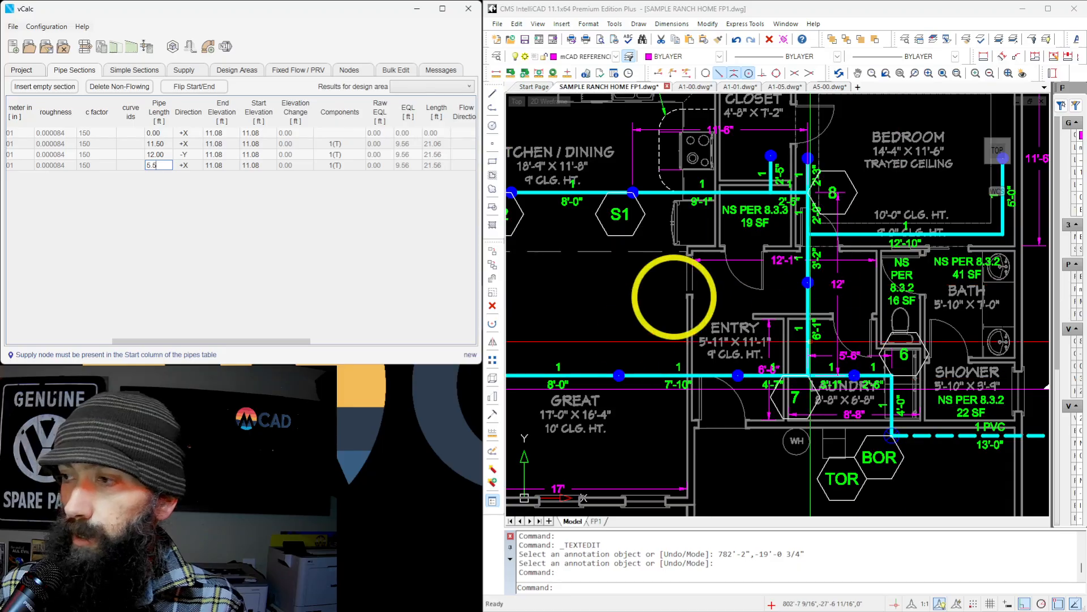
{"action": "left_click", "coordinate": [347, 164]}
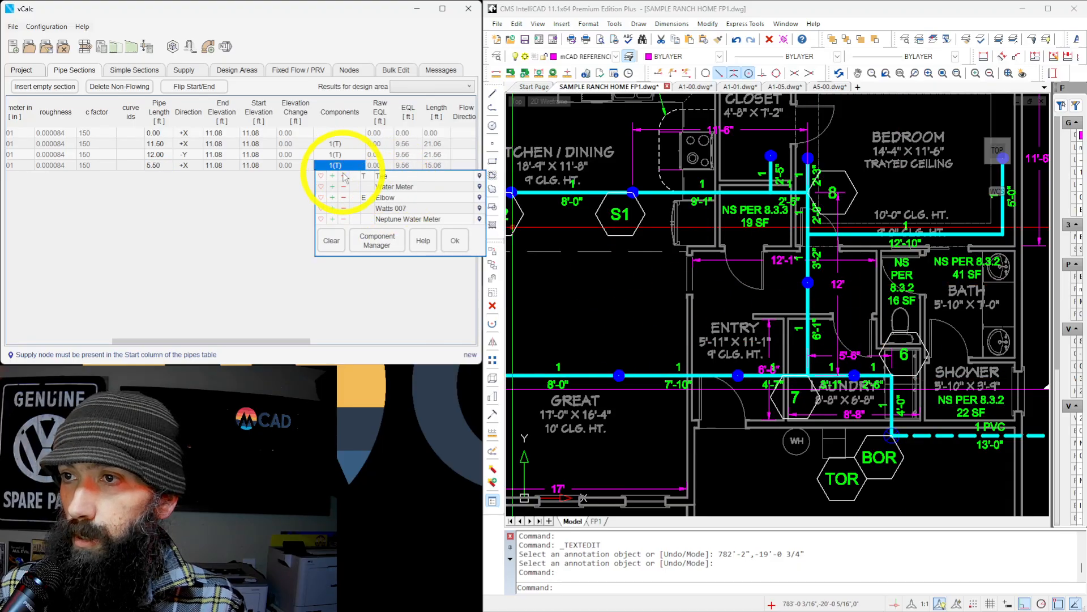
{"action": "left_click", "coordinate": [333, 197]}
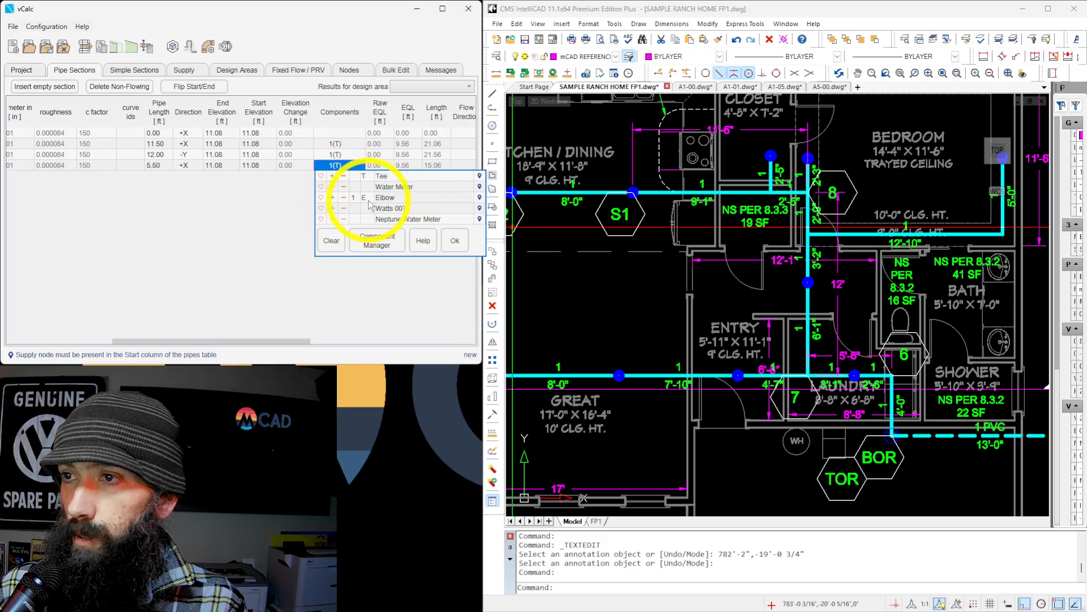
{"action": "left_click", "coordinate": [455, 240]}
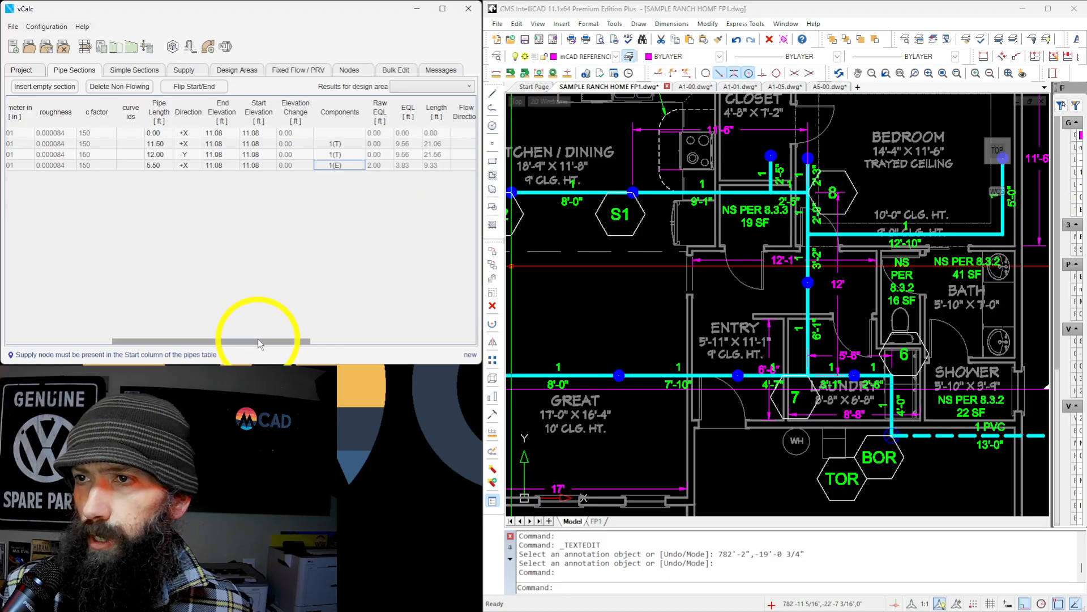
Add a fifth pipe section continuing from the fourth one, with end node 6 and start node TOR.
{"action": "left_click_drag", "start_coordinate": [258, 339], "coordinate": [25, 340]}
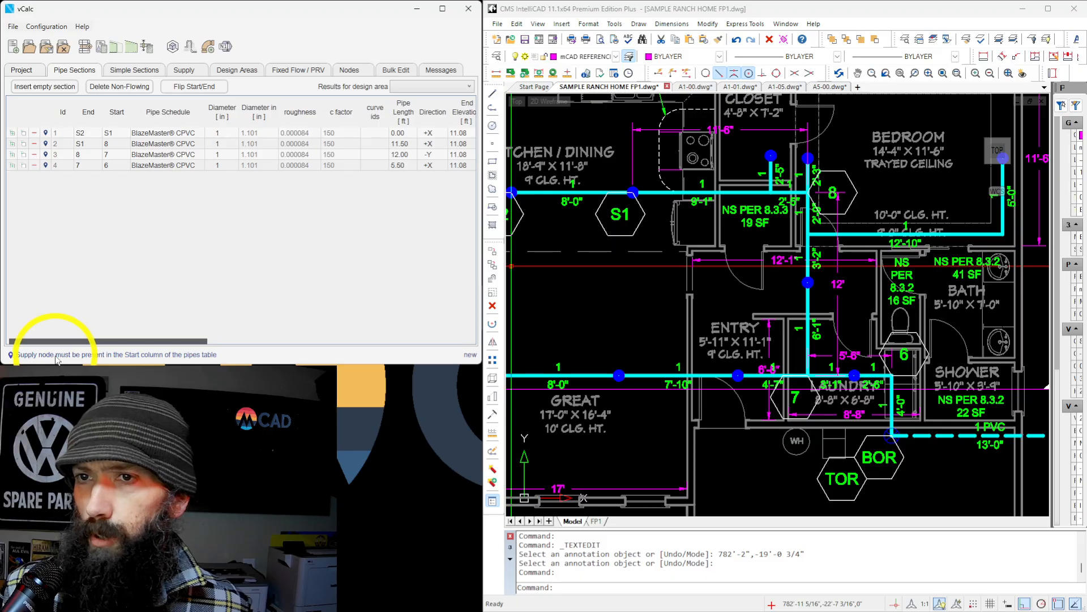
{"action": "left_click", "coordinate": [11, 165]}
{"action": "left_click", "coordinate": [120, 178]}
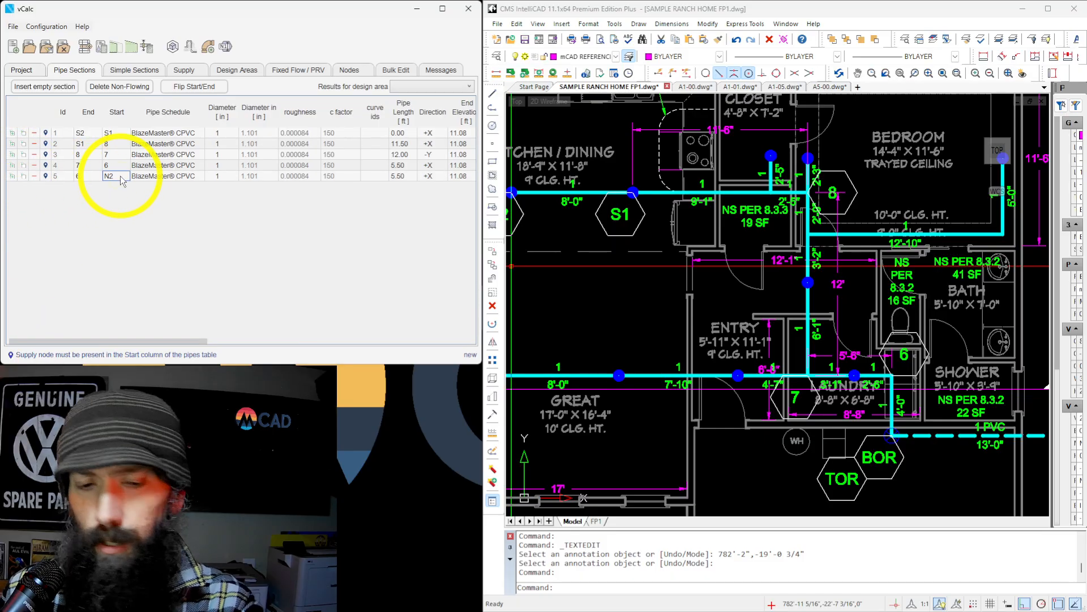
{"action": "type", "text": "TOR"}
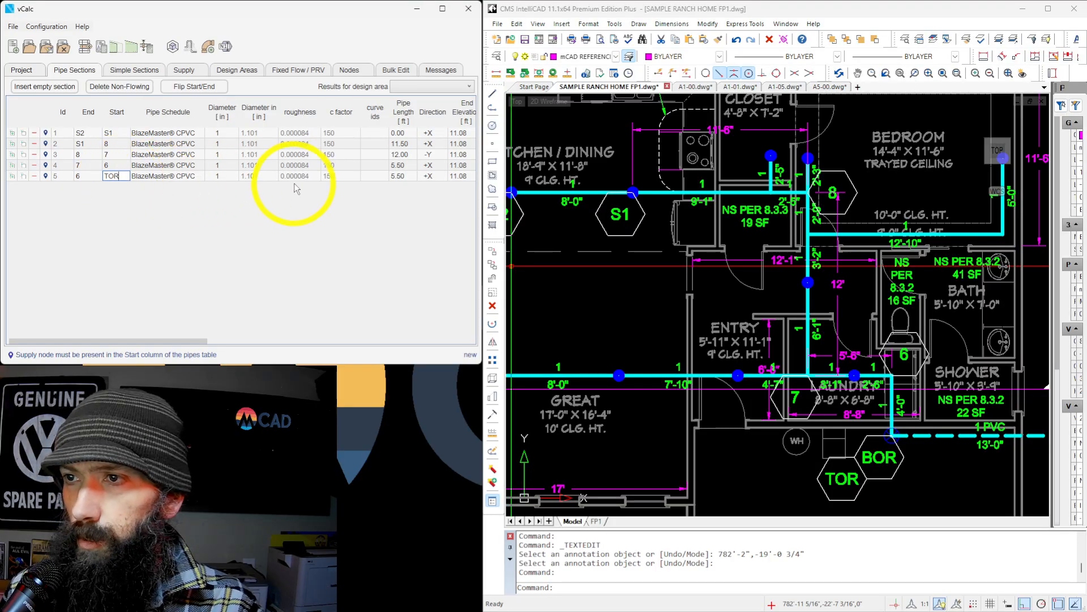
Set the 6 to TOR section's pipe length to 4 ft and its direction to -Y.
{"action": "left_click", "coordinate": [408, 177]}
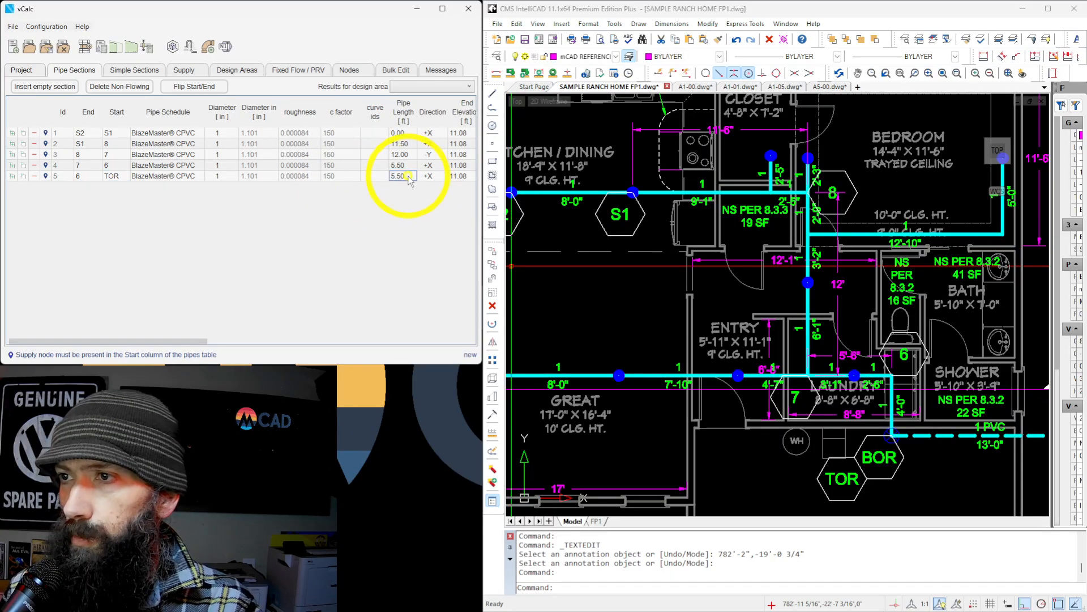
{"action": "type", "text": "4"}
{"action": "key", "text": "Tab"}
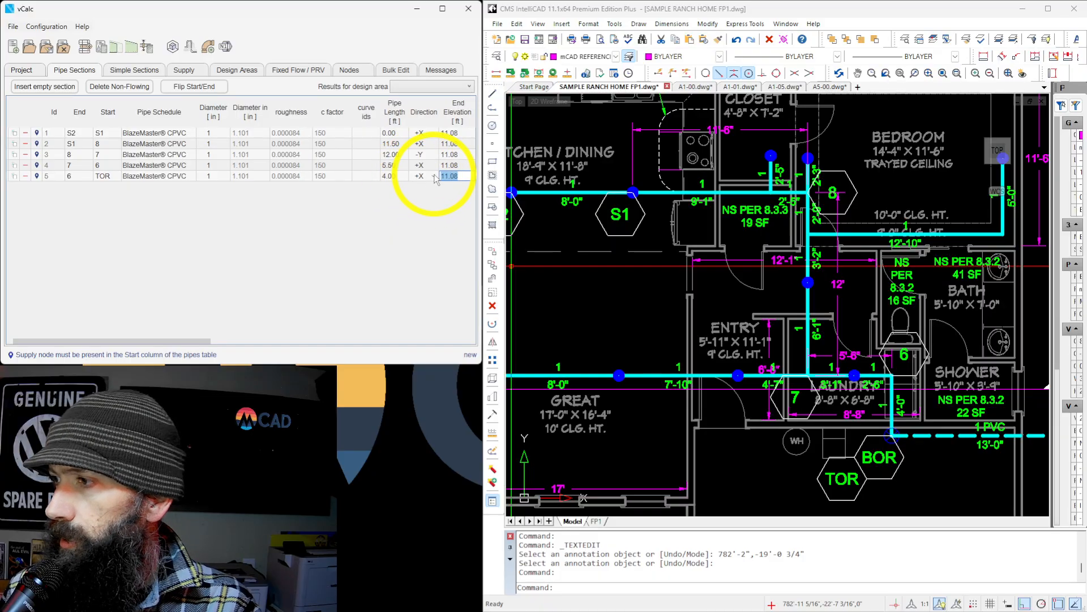
{"action": "left_click", "coordinate": [434, 176]}
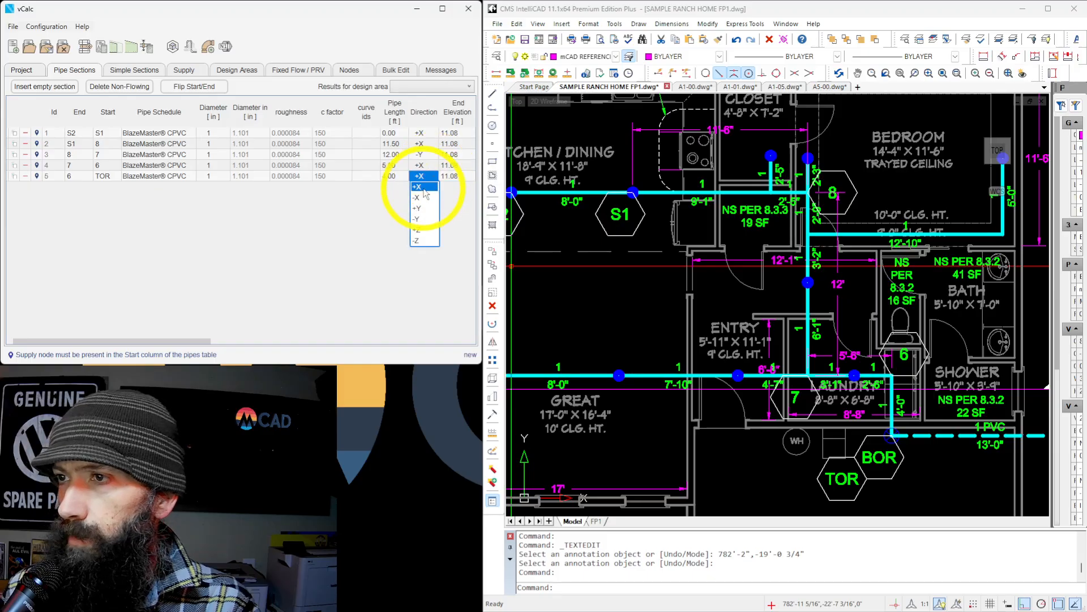
{"action": "left_click", "coordinate": [426, 218]}
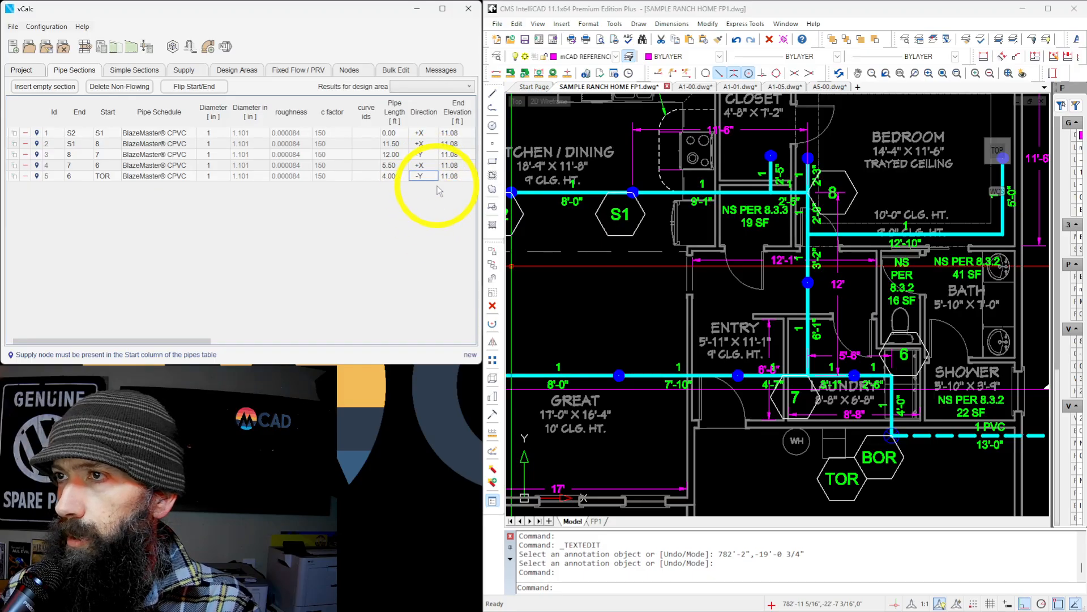
{"action": "key", "text": "Tab"}
{"action": "key", "text": "Tab"}
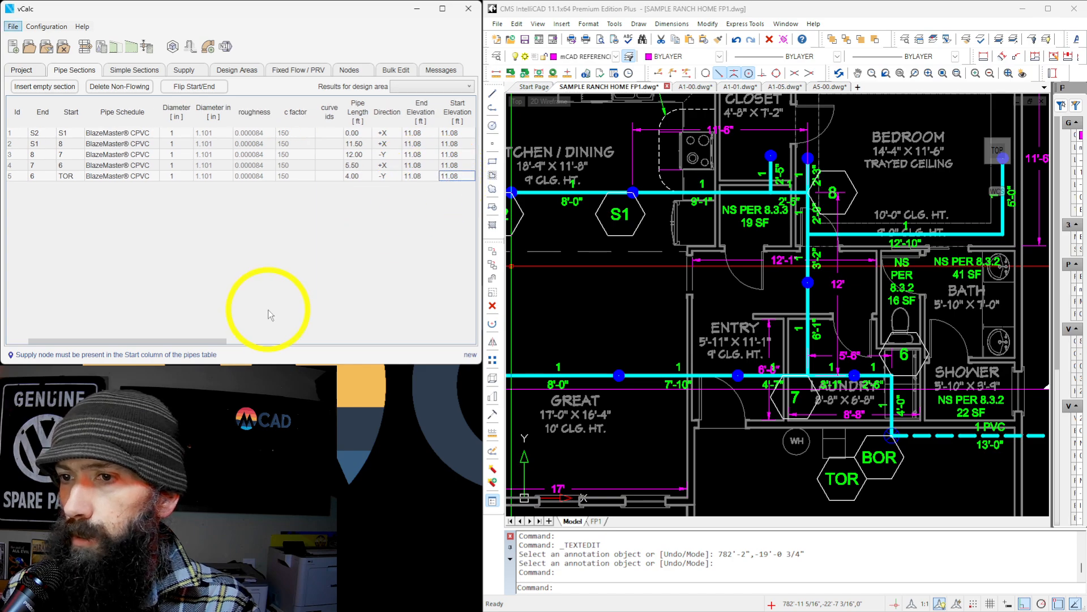
{"action": "left_click_drag", "start_coordinate": [218, 341], "coordinate": [298, 344]}
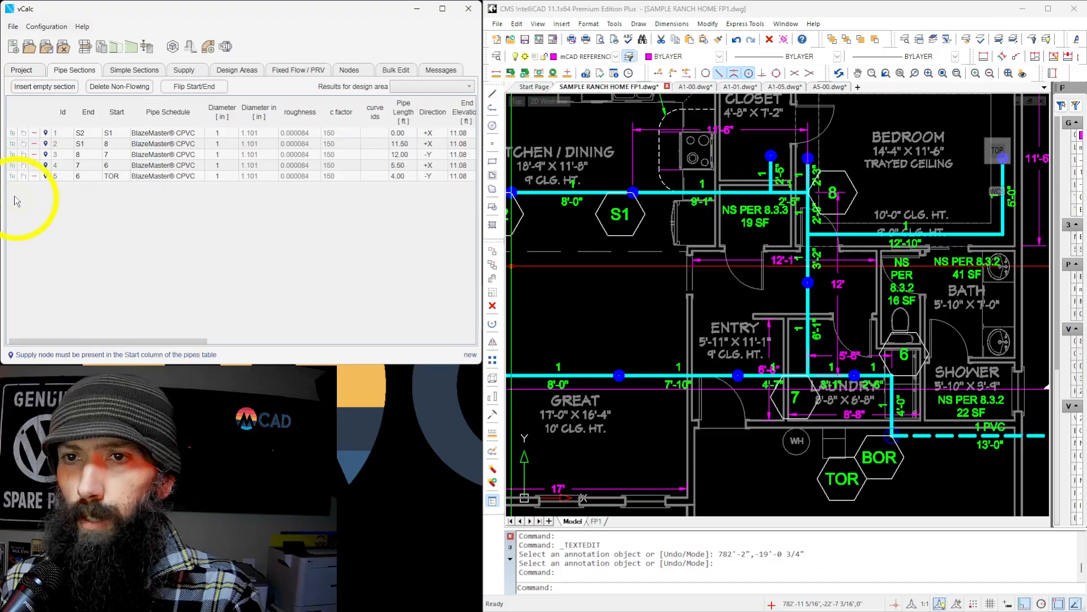
Add a sixth pipe section continuing from the fifth one, with end node TOR and start node BOR.
{"action": "left_click", "coordinate": [12, 175]}
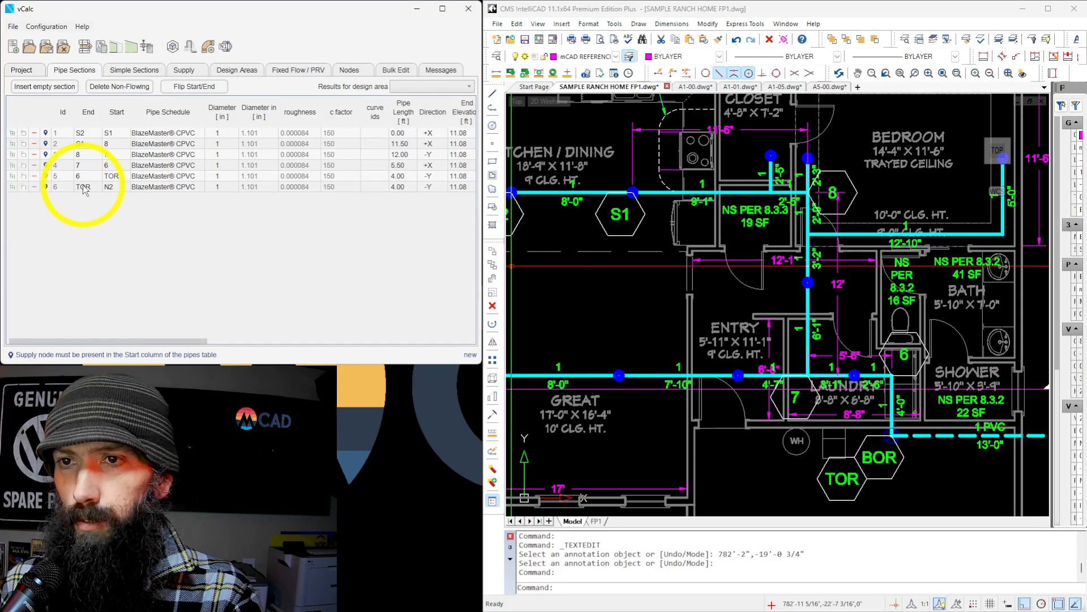
{"action": "left_click", "coordinate": [116, 187]}
{"action": "type", "text": "BO"}
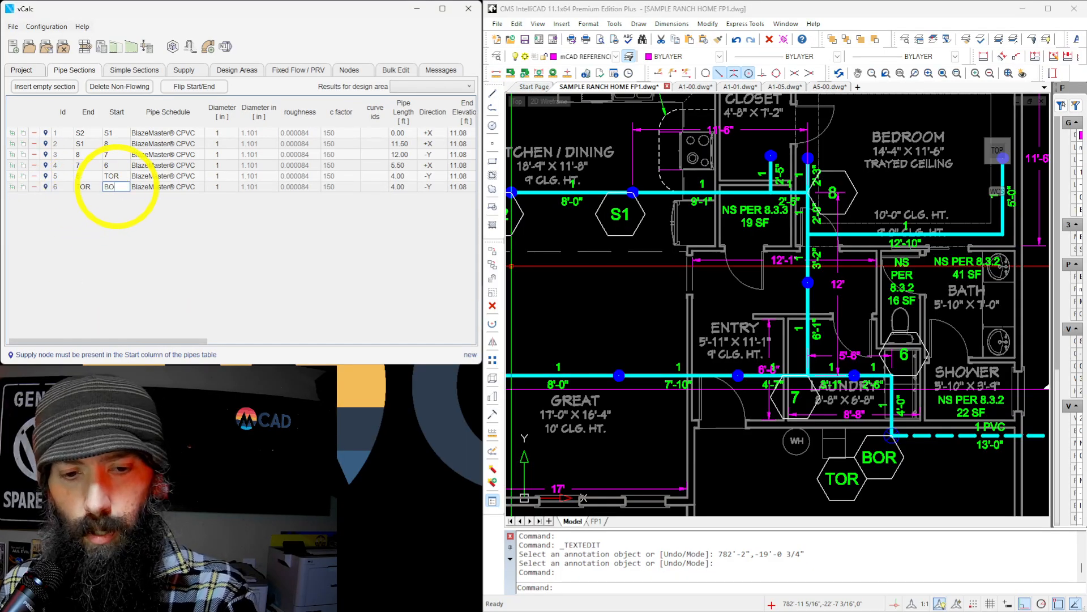
{"action": "type", "text": "R"}
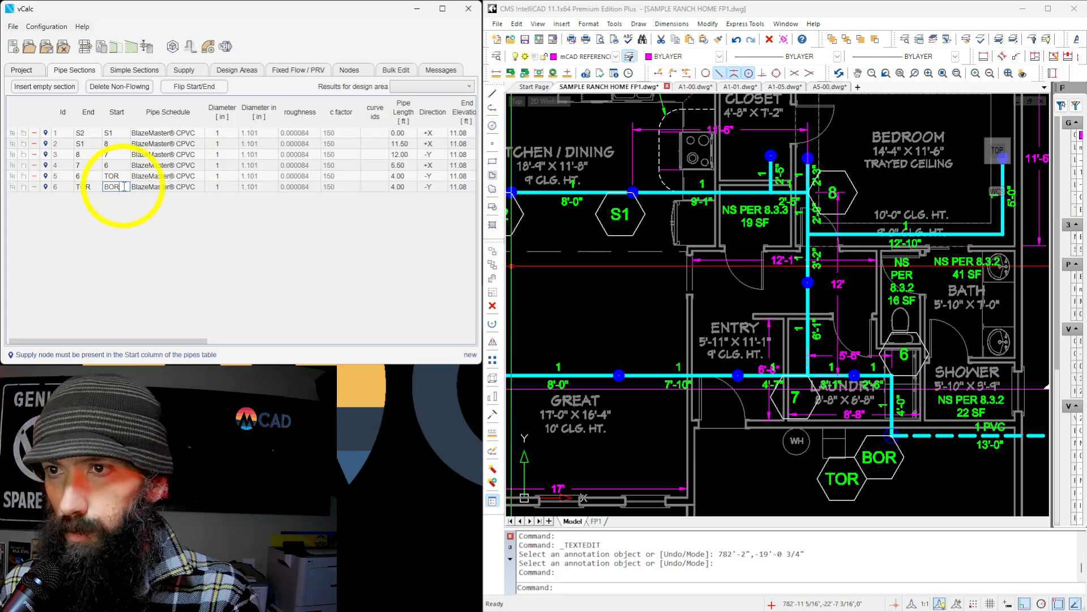
{"action": "key", "text": "Tab"}
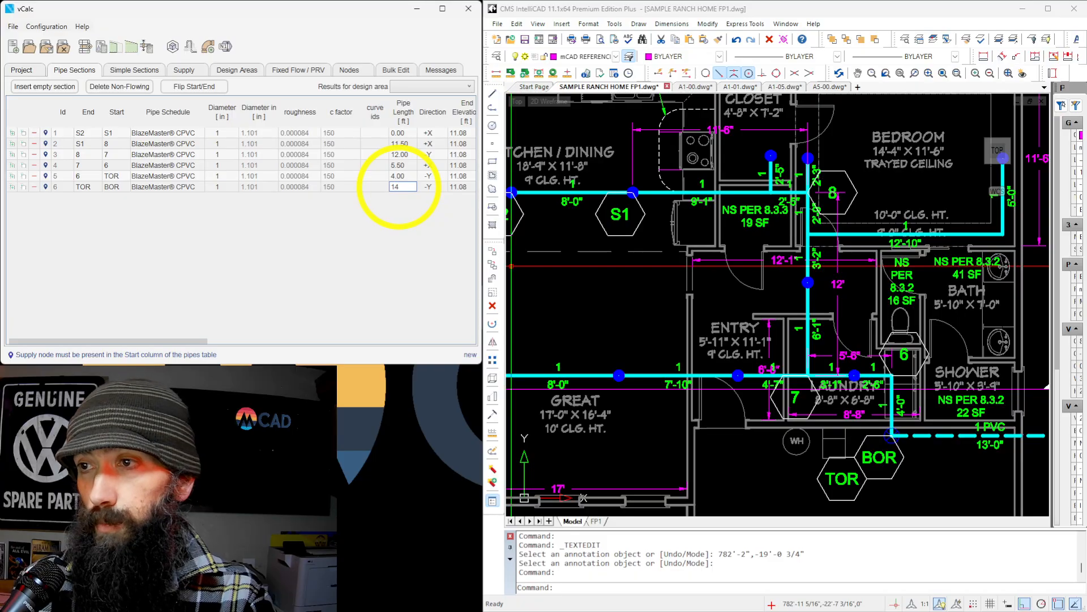
Set the TOR to BOR section's pipe length to 14.08 ft and its direction to -Z.
{"action": "type", "text": ".08"}
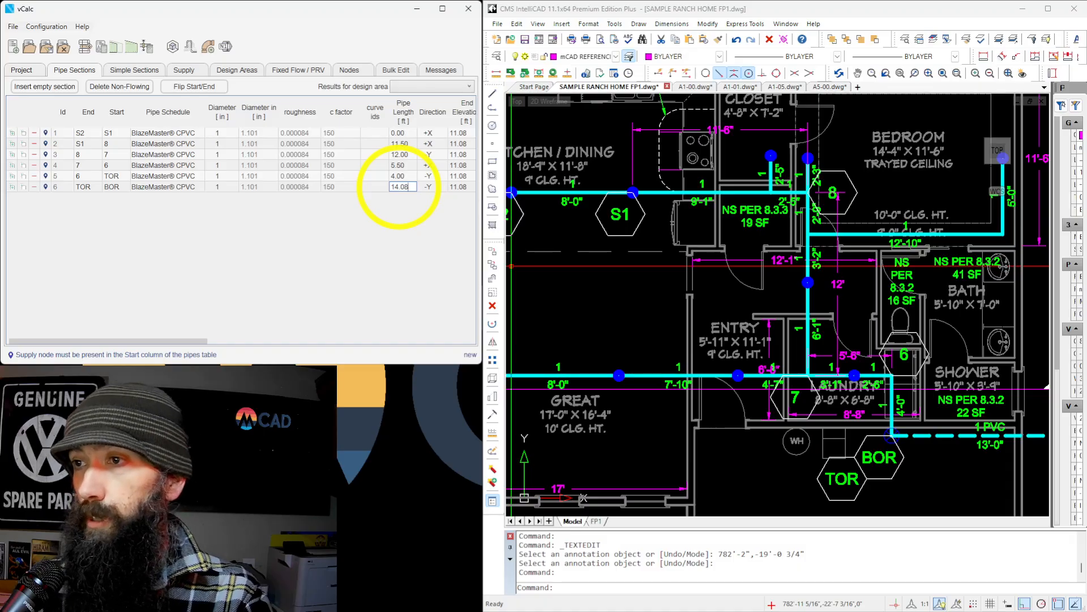
{"action": "left_click", "coordinate": [429, 187]}
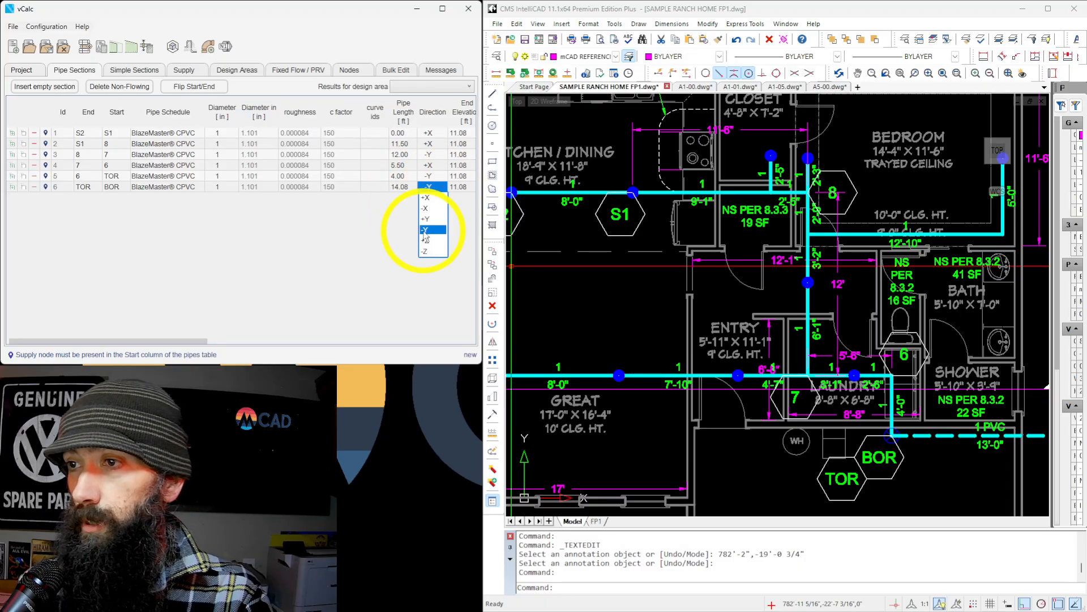
{"action": "left_click", "coordinate": [433, 251]}
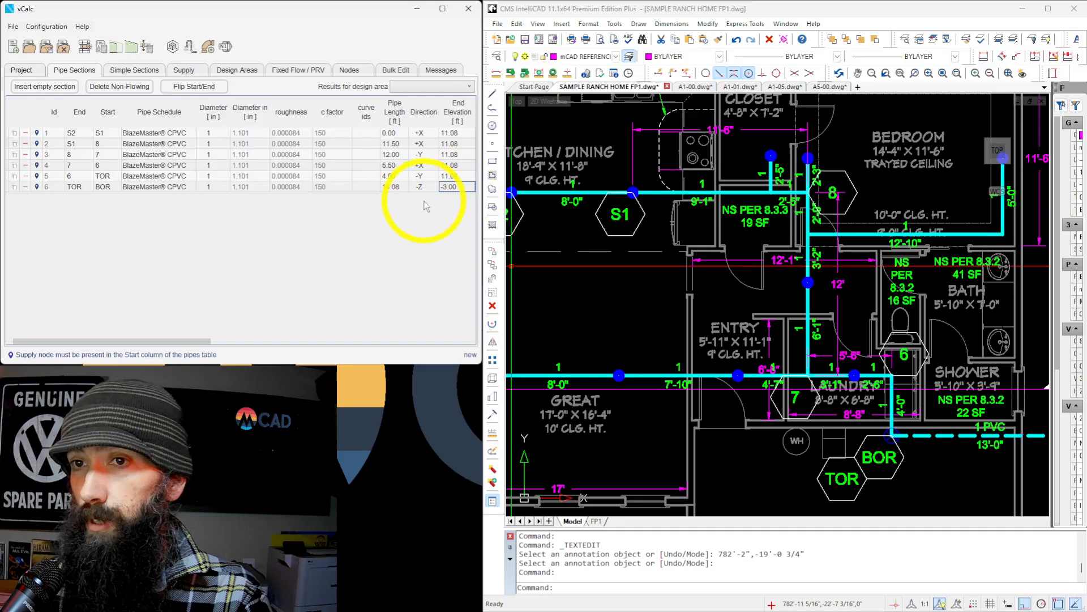
{"action": "key", "text": "Tab"}
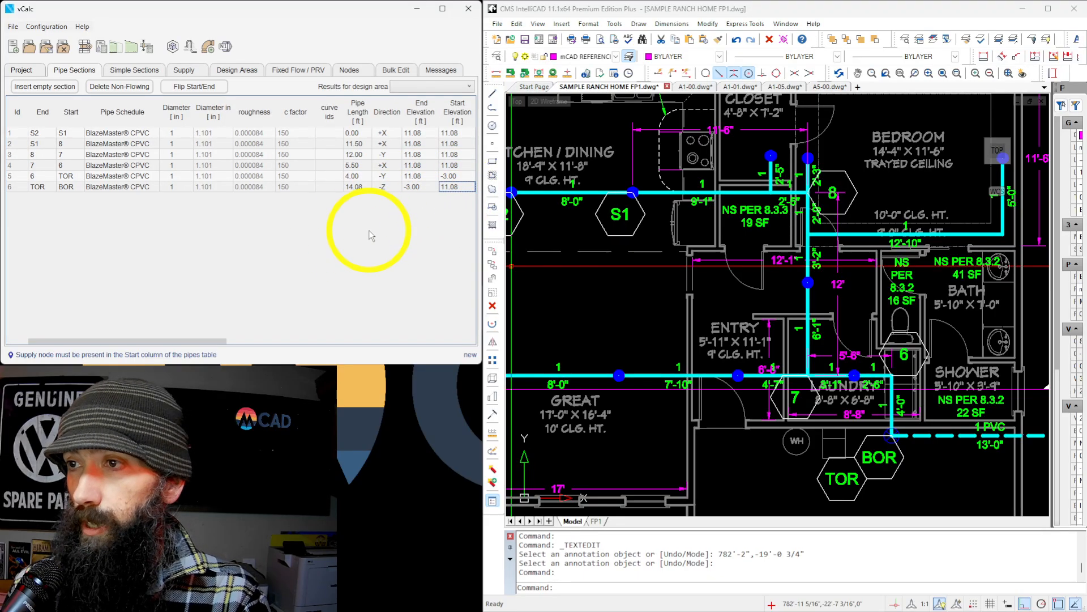
Correct the start elevation of the 6 to TOR section to 11.08 ft.
{"action": "left_click", "coordinate": [448, 175]}
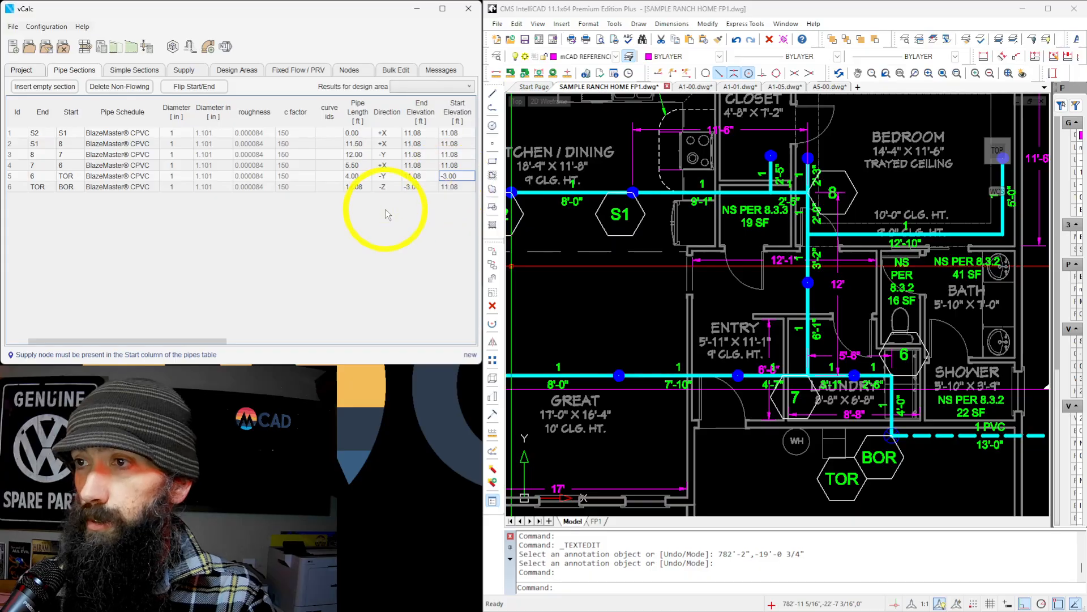
{"action": "type", "text": "1"}
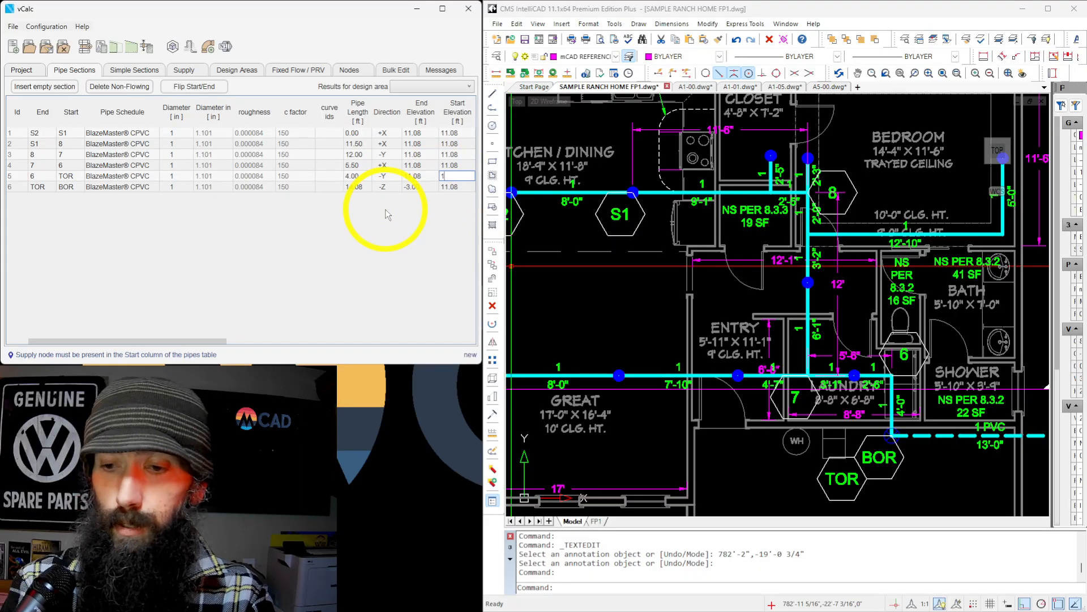
{"action": "type", "text": "1.08"}
{"action": "key", "text": "Tab"}
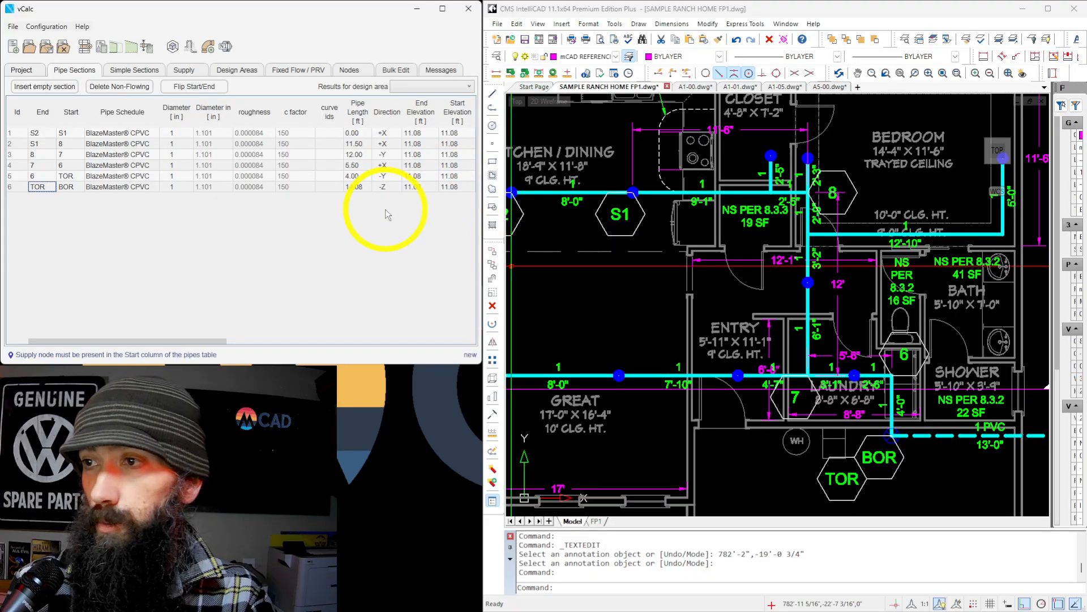
Set the start elevation of the TOR to BOR section to -3 ft.
{"action": "left_click", "coordinate": [463, 187]}
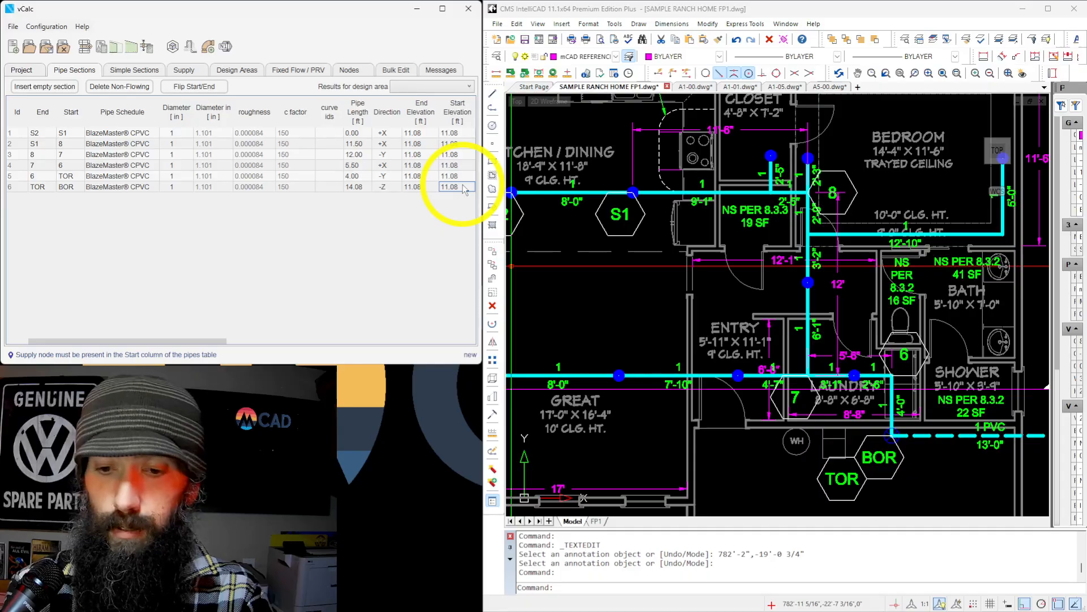
{"action": "key", "text": "BackSpace"}
{"action": "type", "text": "-3"}
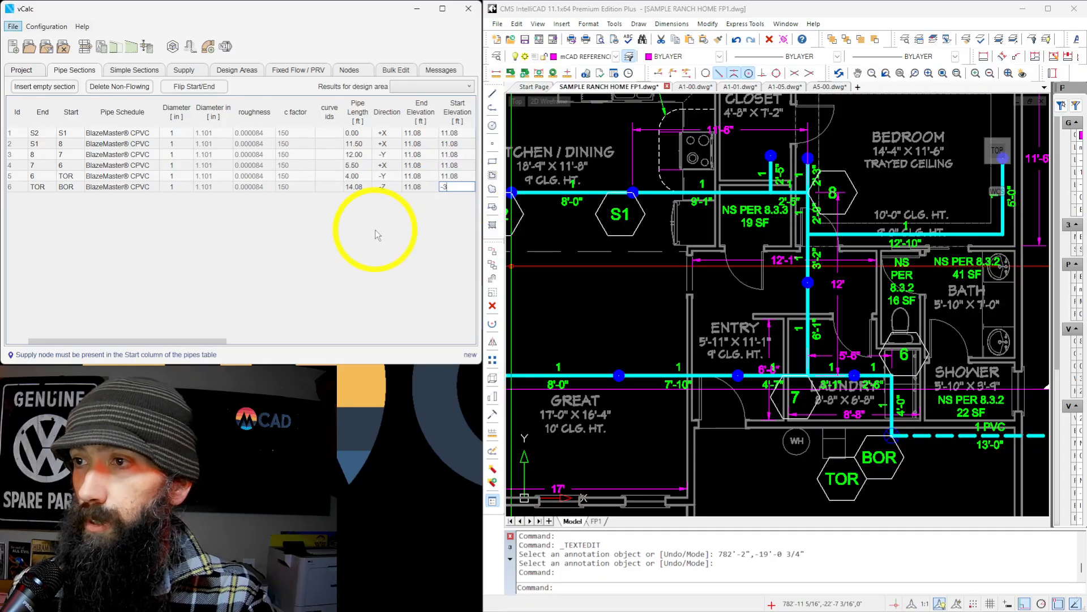
{"action": "key", "text": "shift+Tab"}
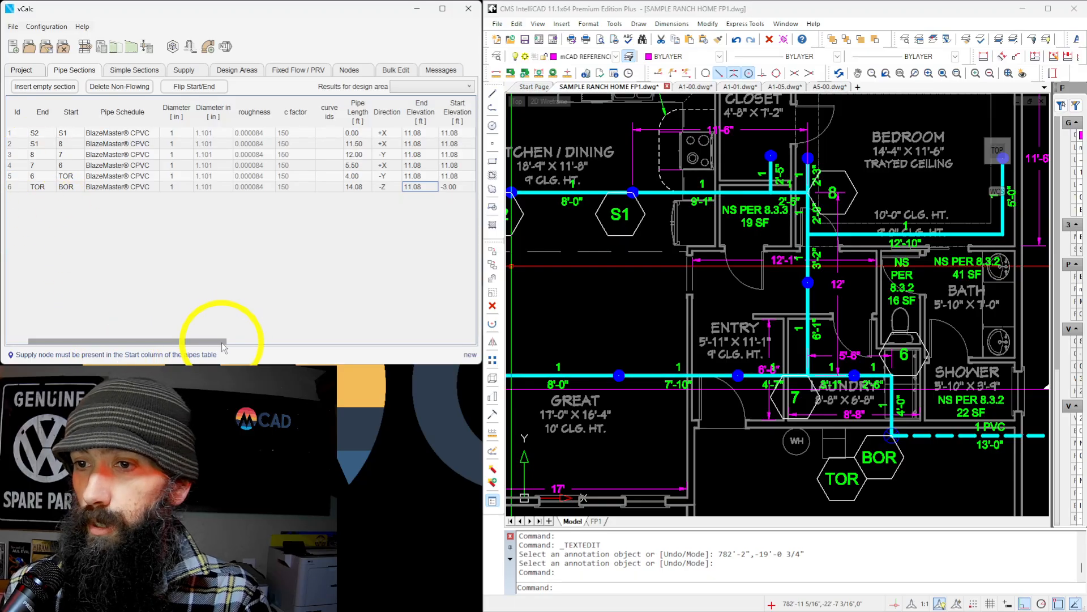
Add one Watts 007 to the TOR to BOR section's components, keeping its single Elbow.
{"action": "left_click_drag", "start_coordinate": [221, 341], "coordinate": [243, 341]}
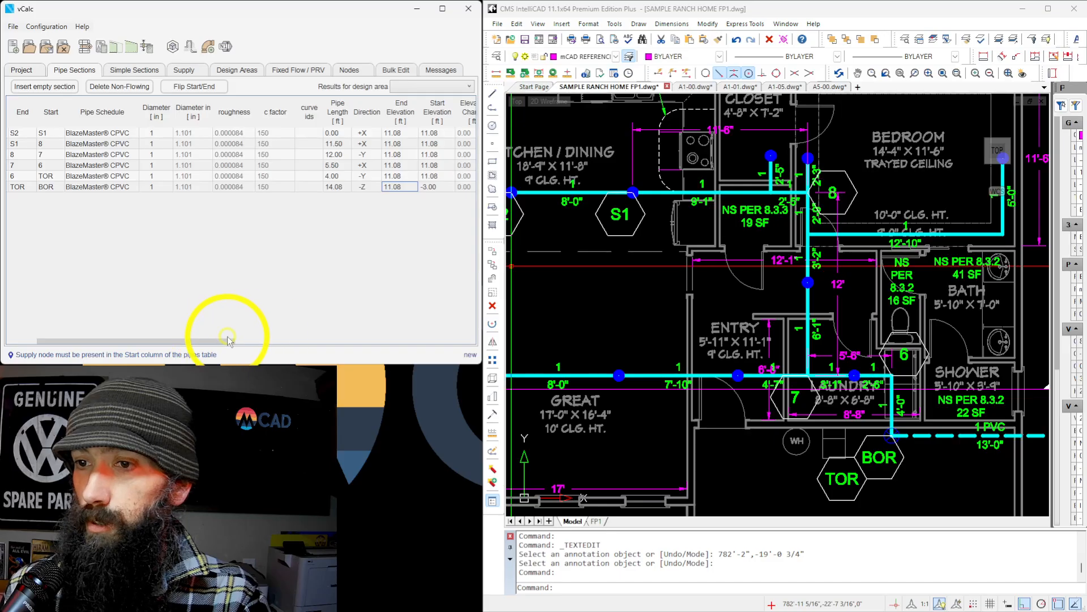
{"action": "left_click_drag", "start_coordinate": [228, 342], "coordinate": [319, 341]}
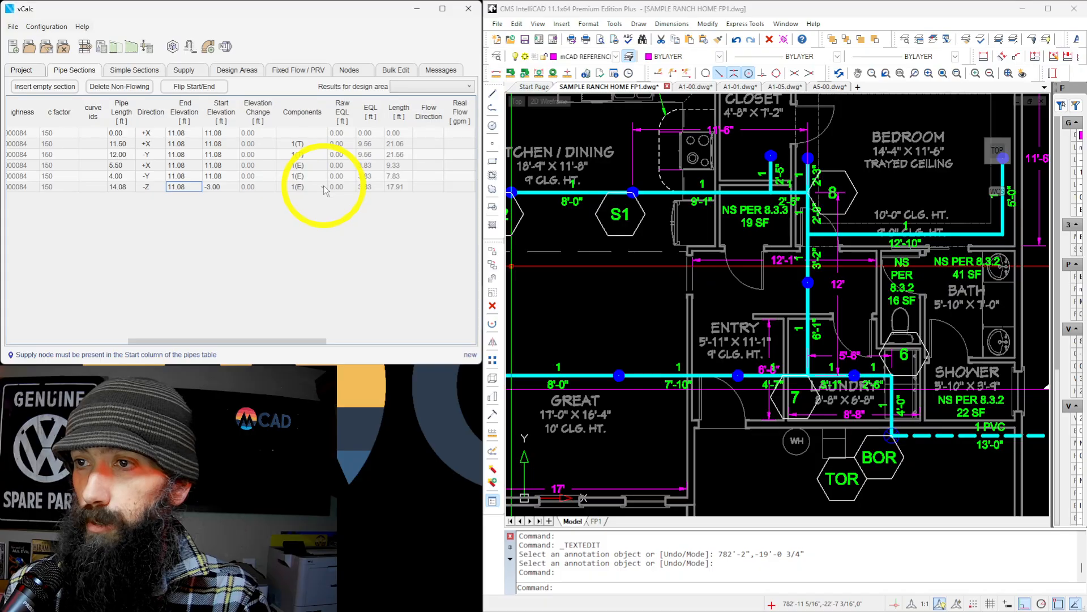
{"action": "left_click", "coordinate": [324, 186]}
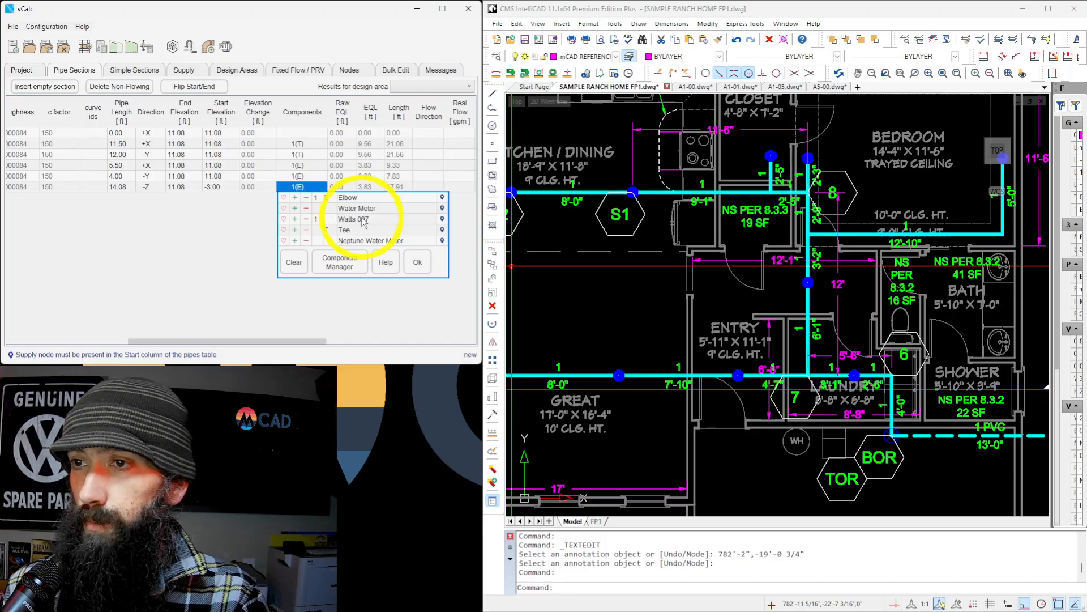
{"action": "left_click", "coordinate": [419, 262]}
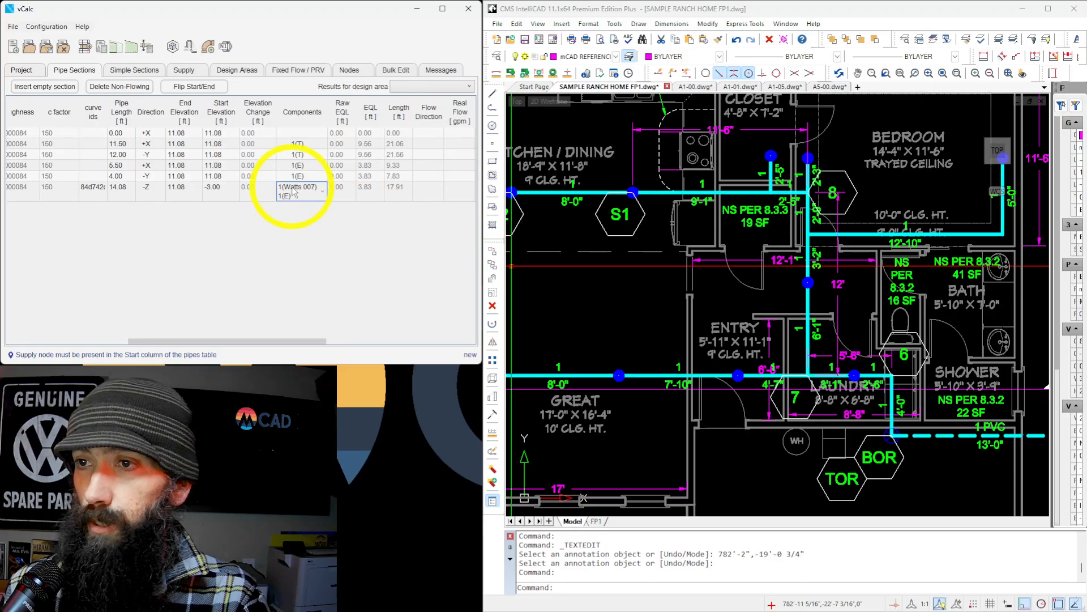
Add a seventh pipe section continuing from the sixth one, with end node BOR and start node 3 as labelled in the drawing.
{"action": "left_click_drag", "start_coordinate": [272, 345], "coordinate": [79, 309]}
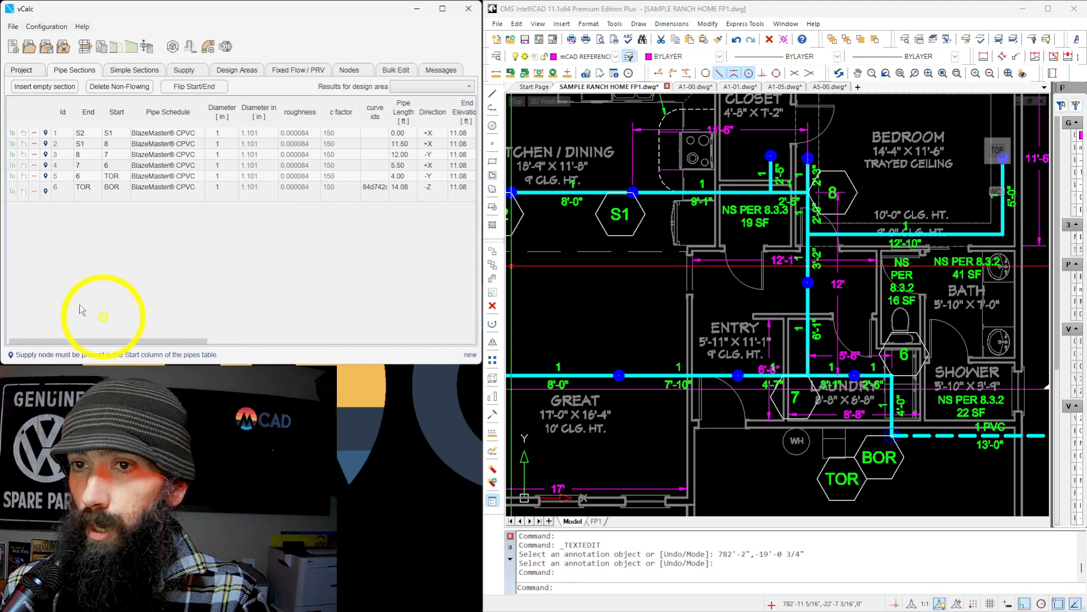
{"action": "left_click", "coordinate": [13, 191]}
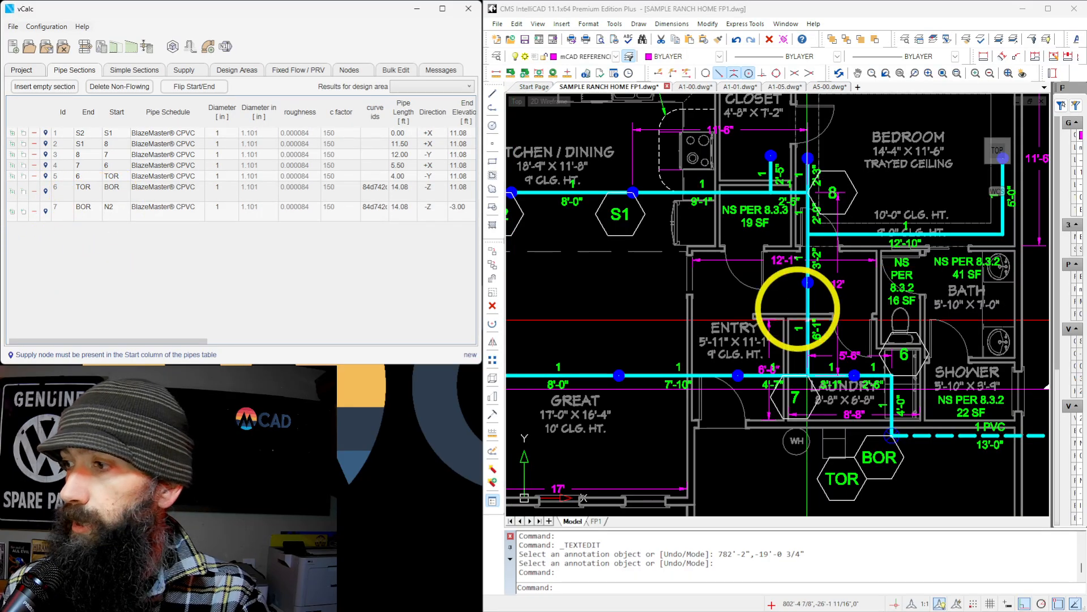
{"action": "scroll", "coordinate": [807, 320], "scroll_direction": "down", "scroll_amount": 5}
{"action": "scroll", "coordinate": [765, 316], "scroll_direction": "up", "scroll_amount": 8}
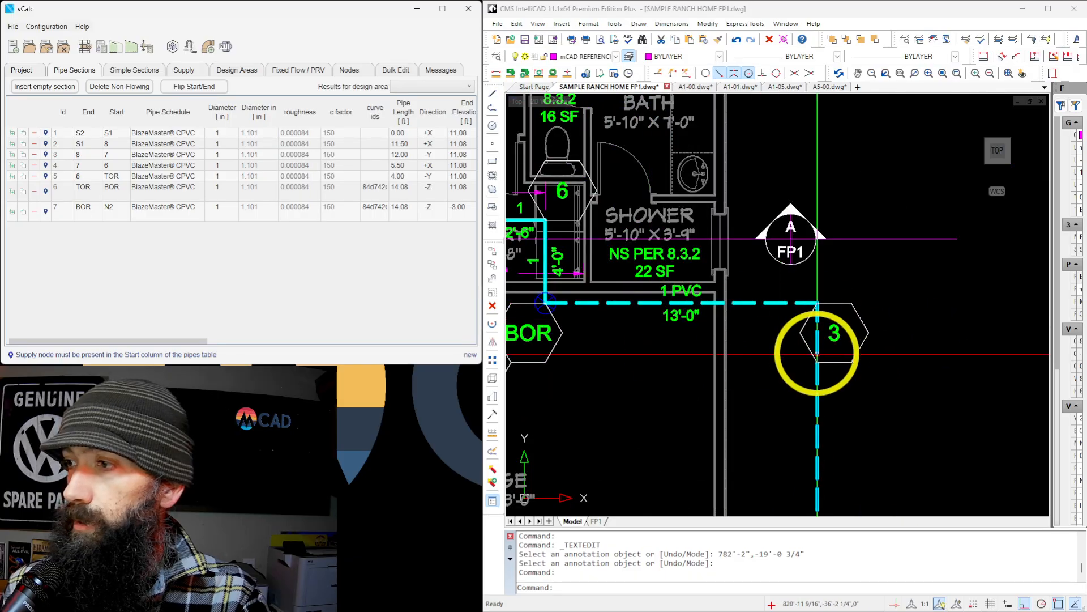
{"action": "left_click", "coordinate": [110, 210]}
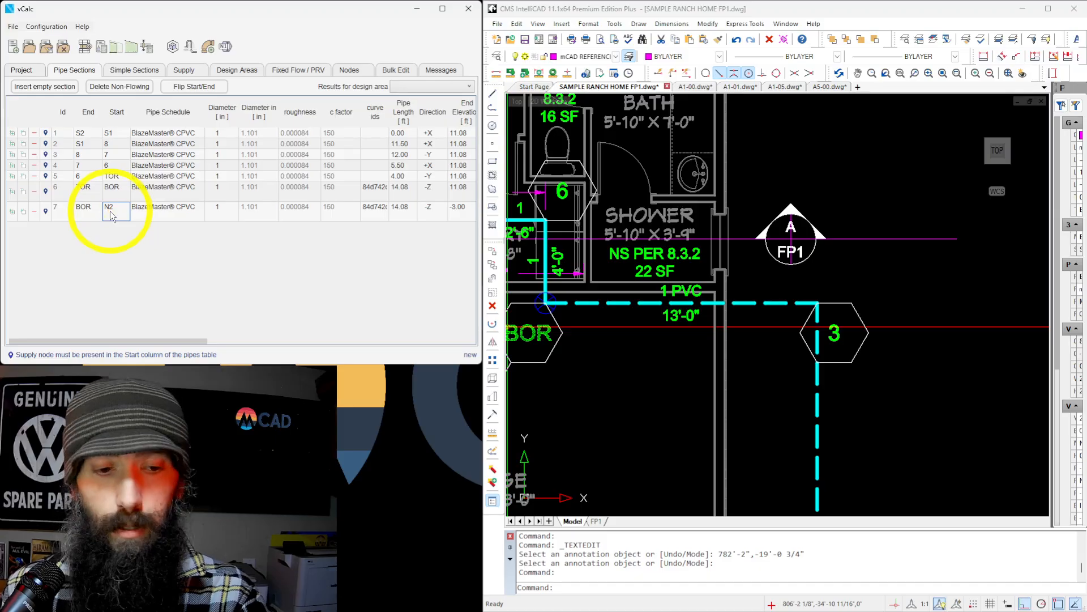
{"action": "type", "text": "3"}
{"action": "key", "text": "Tab"}
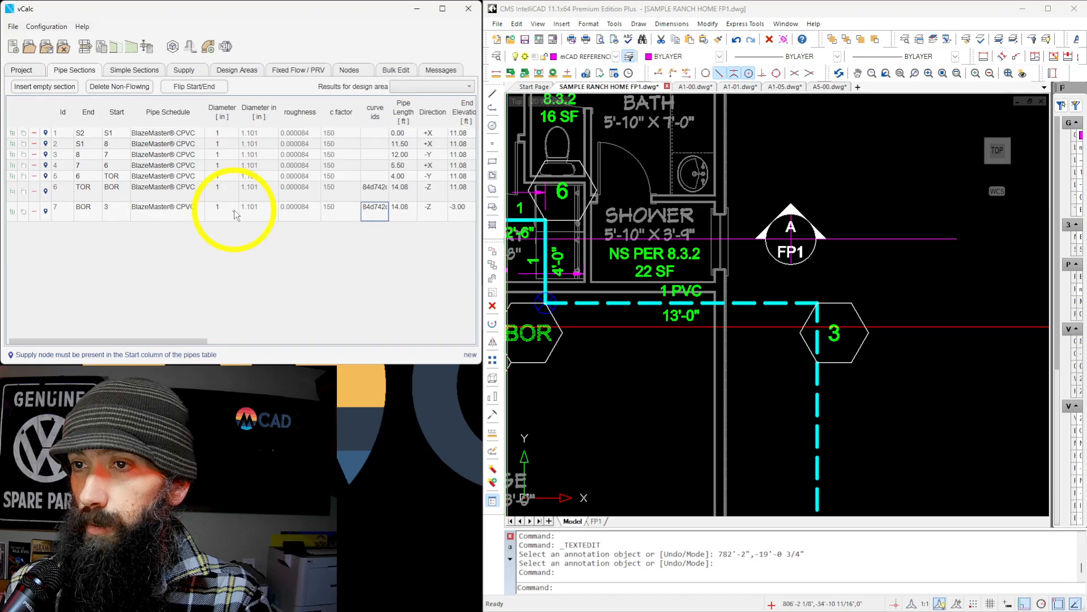
Set the BOR to 3 section's pipe length to 13 ft and its direction to +X.
{"action": "left_click", "coordinate": [410, 213]}
{"action": "type", "text": "13"}
{"action": "key", "text": "Tab"}
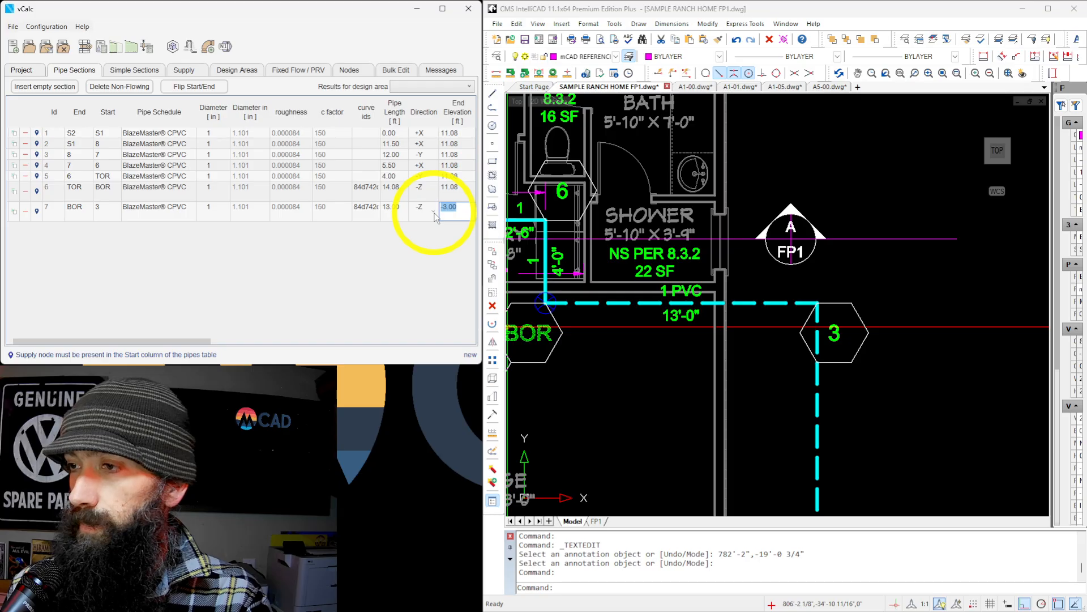
{"action": "left_click", "coordinate": [434, 213]}
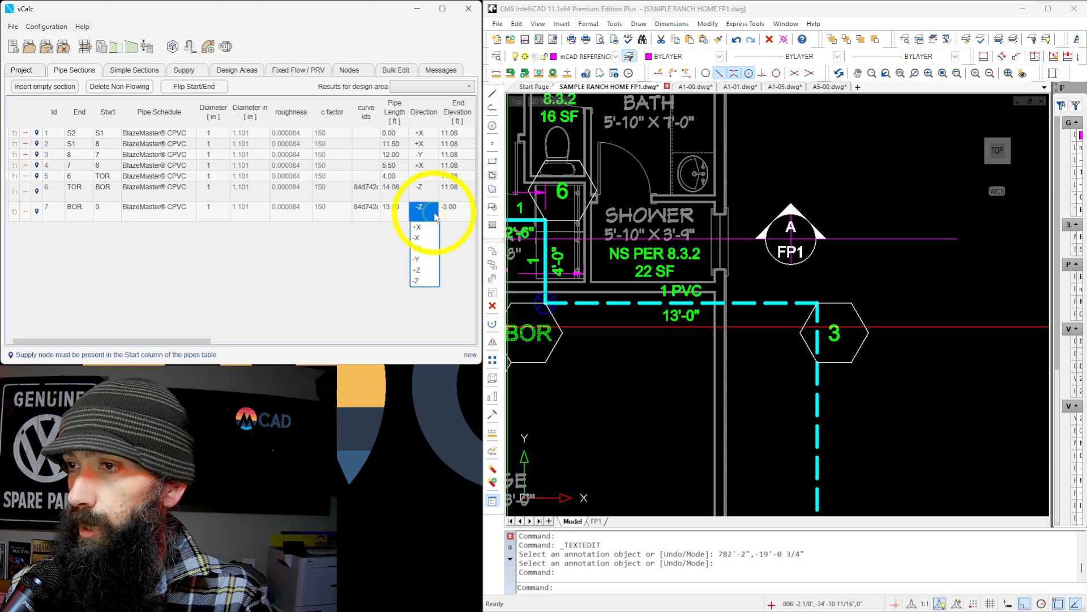
{"action": "left_click", "coordinate": [430, 235]}
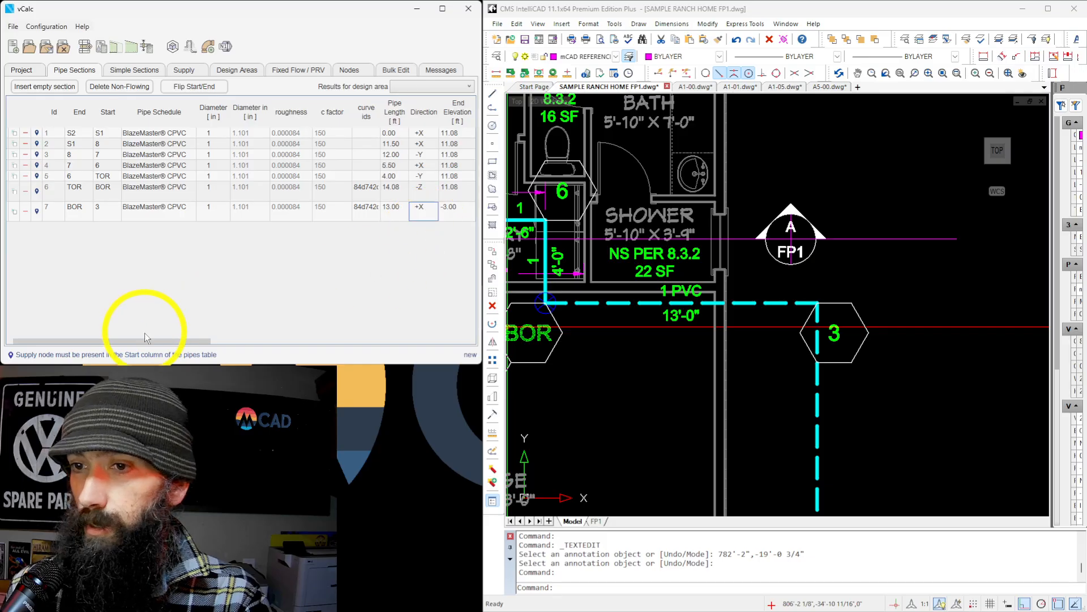
Set the start elevation of the BOR to 3 section to -3 ft.
{"action": "left_click_drag", "start_coordinate": [147, 341], "coordinate": [228, 343]}
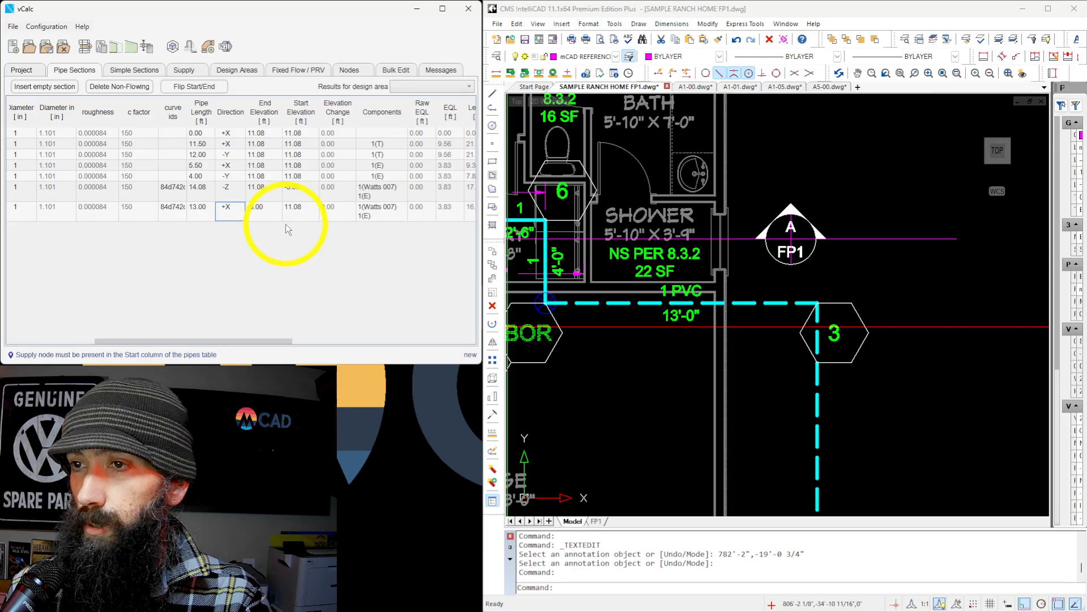
{"action": "left_click", "coordinate": [301, 211]}
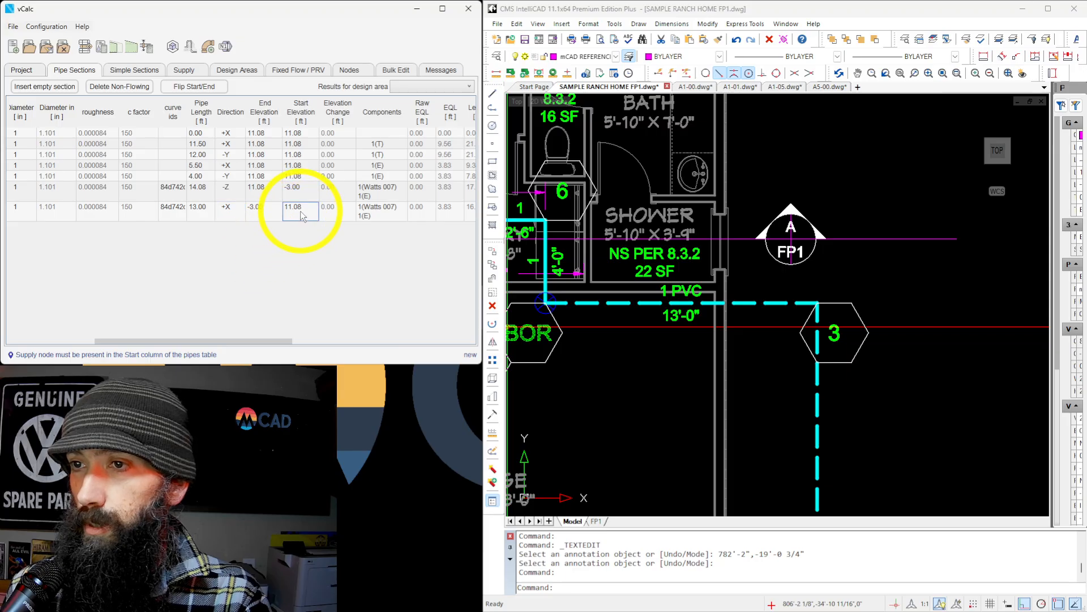
{"action": "type", "text": "-3"}
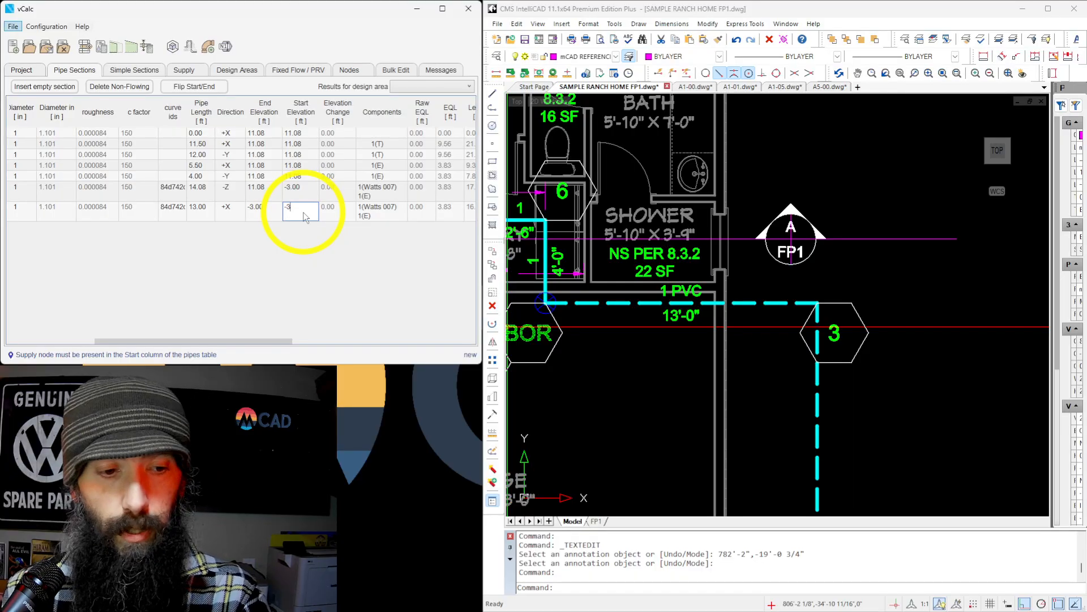
Remove the Watts 007 from the BOR to 3 section's components, keeping its single Elbow.
{"action": "key", "text": "Right"}
{"action": "left_click", "coordinate": [326, 211]}
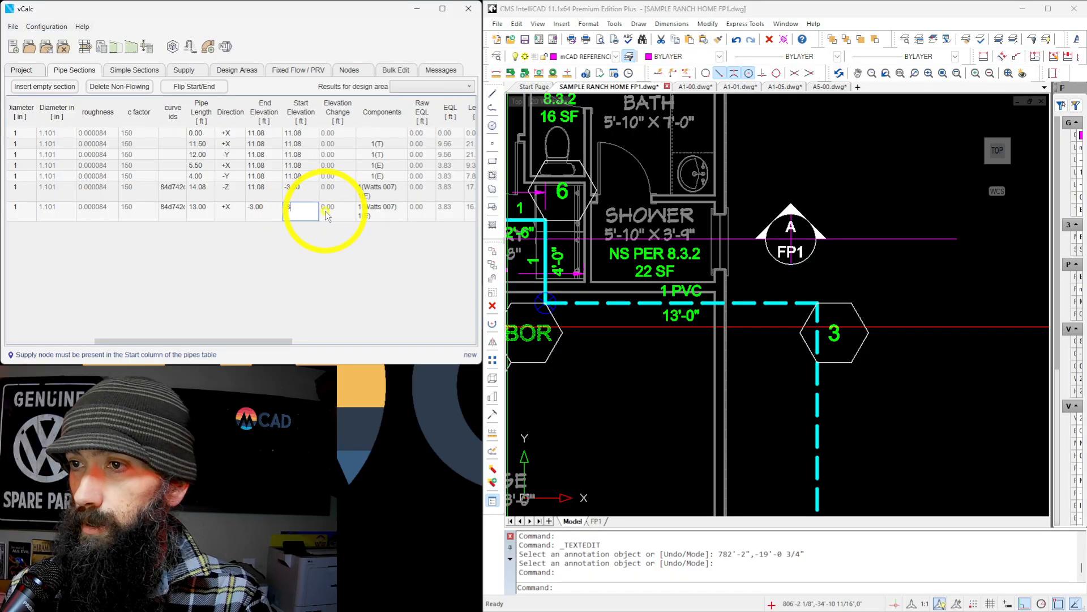
{"action": "left_click", "coordinate": [379, 212]}
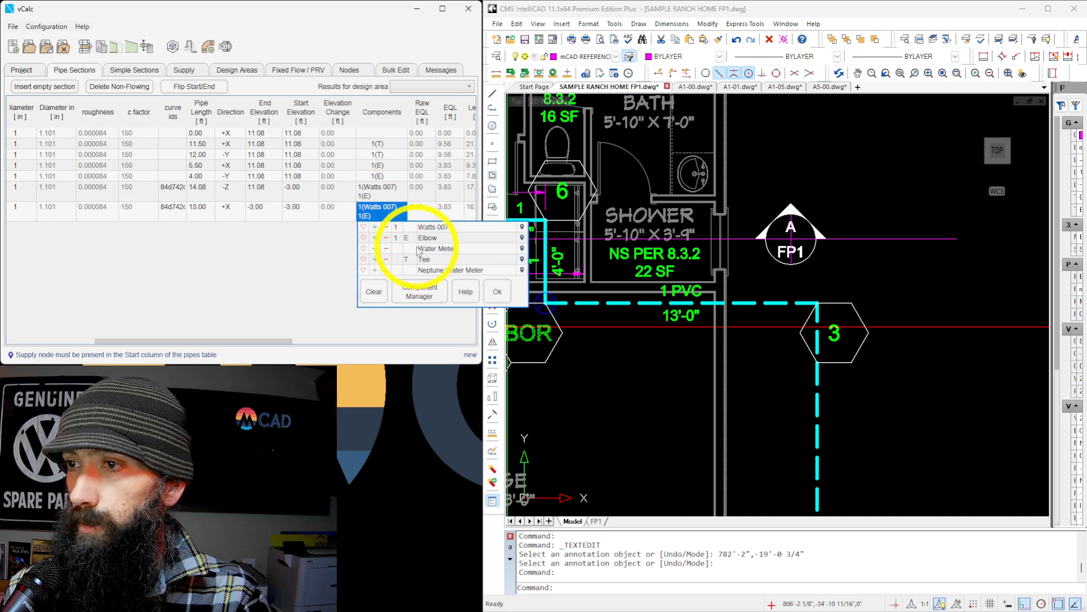
{"action": "left_click", "coordinate": [387, 225]}
{"action": "left_click", "coordinate": [390, 215]}
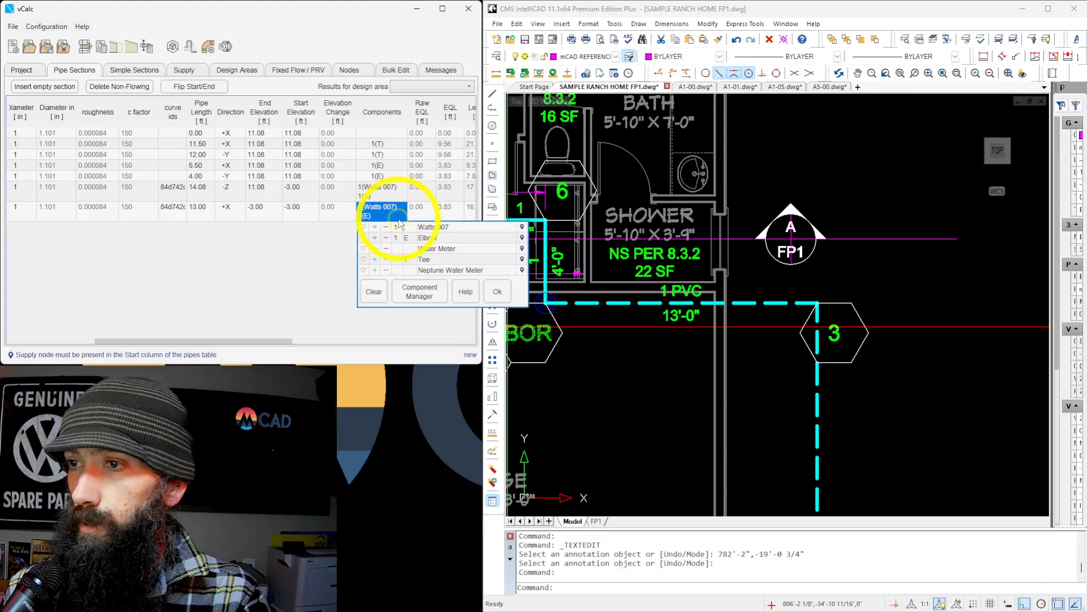
{"action": "left_click", "coordinate": [386, 226]}
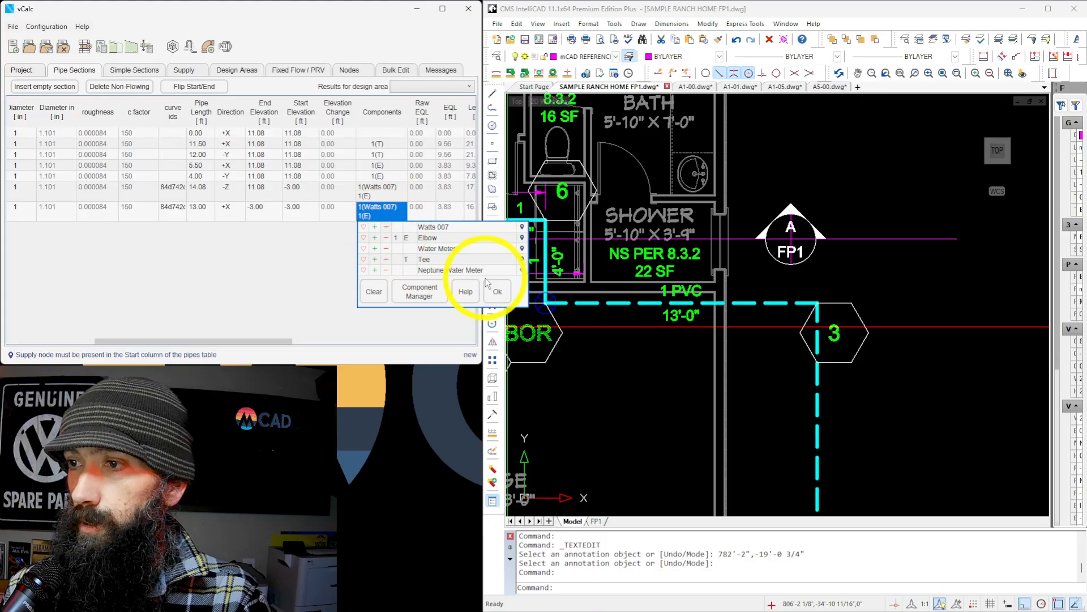
{"action": "left_click", "coordinate": [497, 291]}
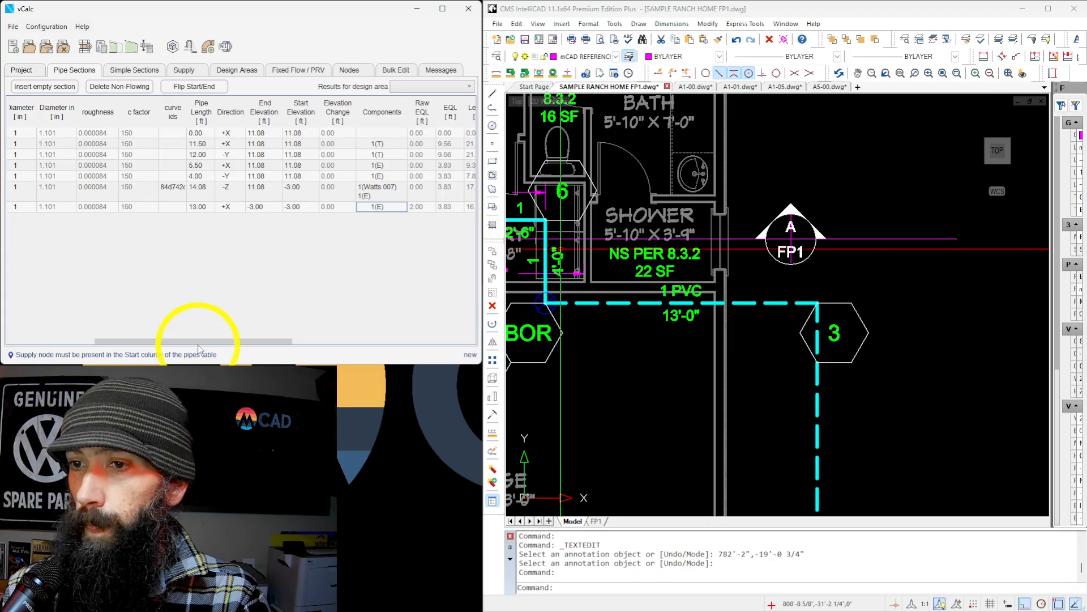
Add an eighth pipe section continuing from the seventh one, with end node 3 and start node 2.
{"action": "left_click_drag", "start_coordinate": [199, 343], "coordinate": [147, 340]}
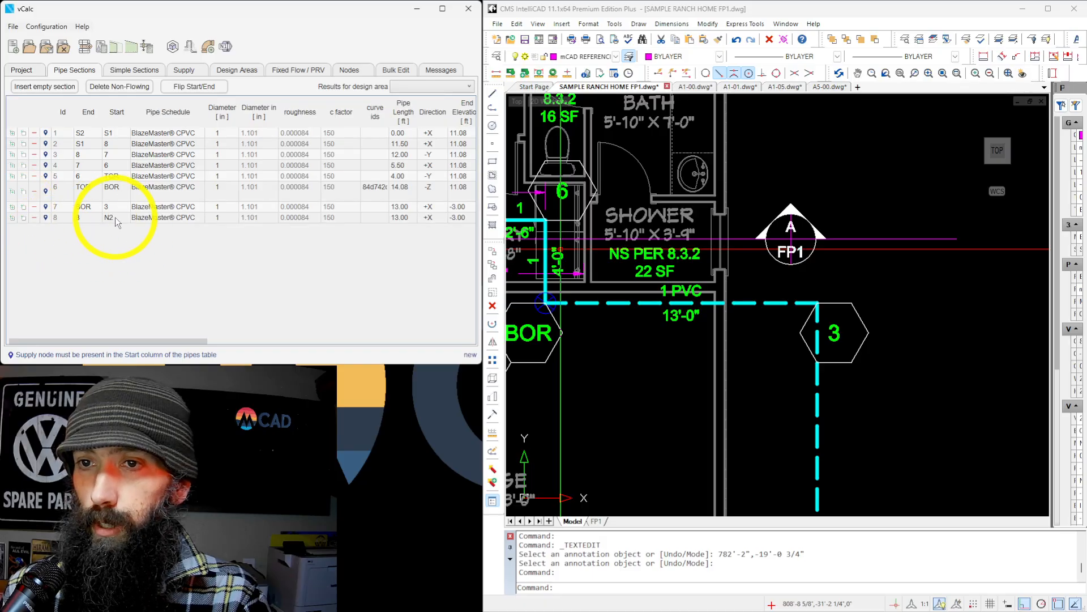
{"action": "type", "text": "2"}
{"action": "key", "text": "Tab"}
{"action": "key", "text": "Tab"}
{"action": "key", "text": "Tab"}
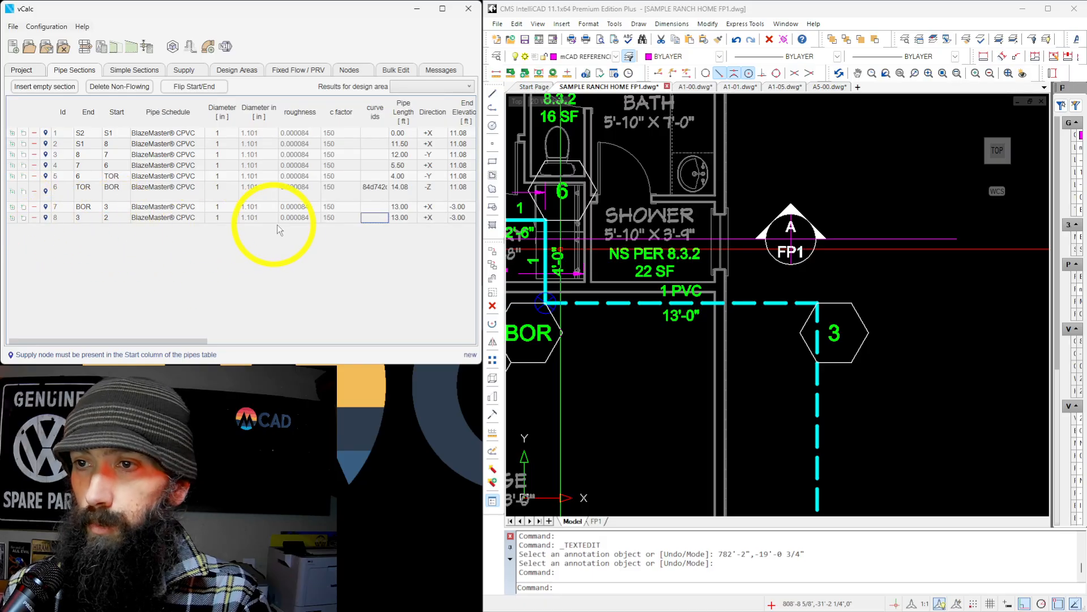
Set the 3 to 2 section's pipe length to 48 ft as labelled in the drawing and its direction to -Y.
{"action": "scroll", "coordinate": [776, 231], "scroll_direction": "down", "scroll_amount": 6}
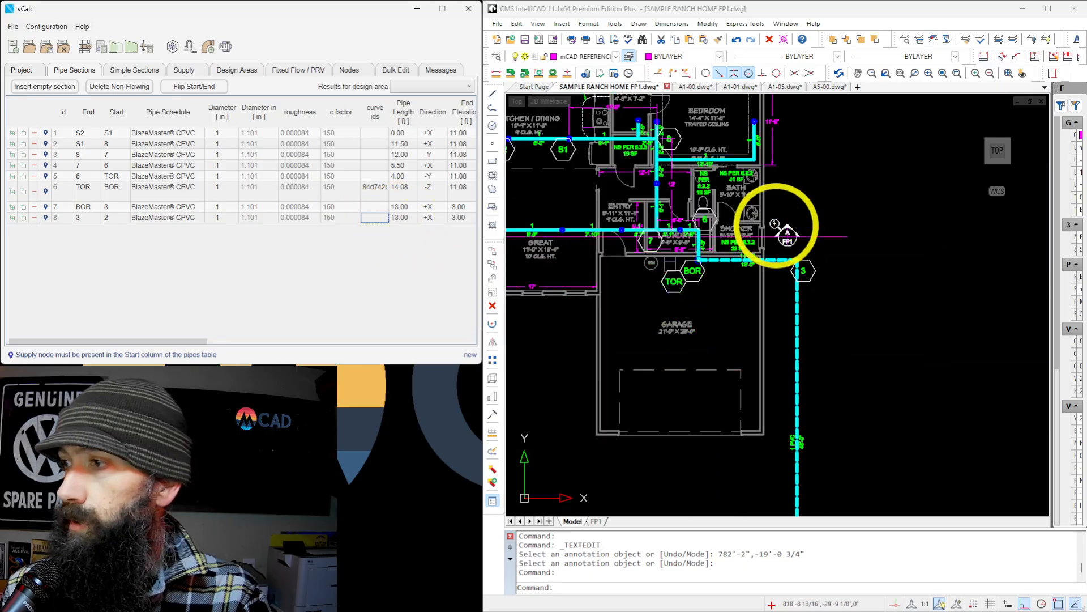
{"action": "scroll", "coordinate": [786, 413], "scroll_direction": "up", "scroll_amount": 8}
{"action": "scroll", "coordinate": [793, 298], "scroll_direction": "up", "scroll_amount": 1}
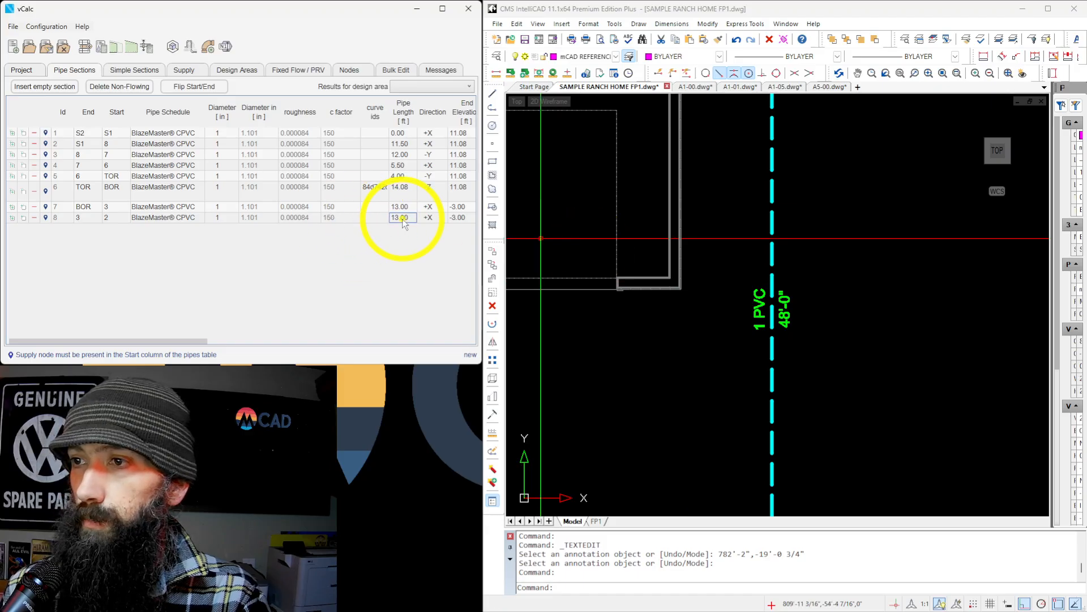
{"action": "type", "text": "48"}
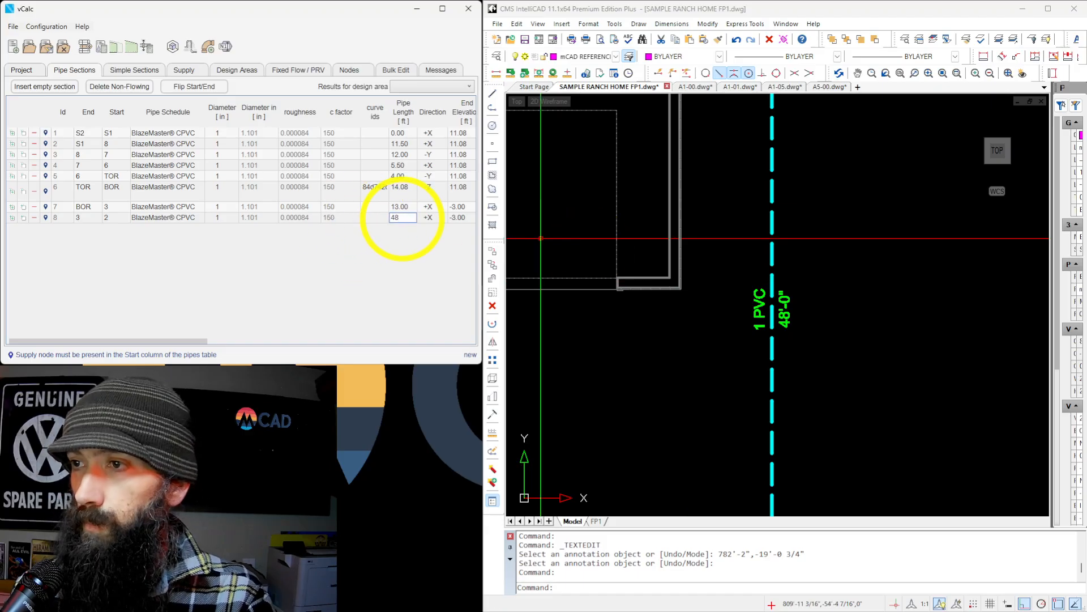
{"action": "left_click", "coordinate": [428, 217]}
{"action": "left_click", "coordinate": [433, 217]}
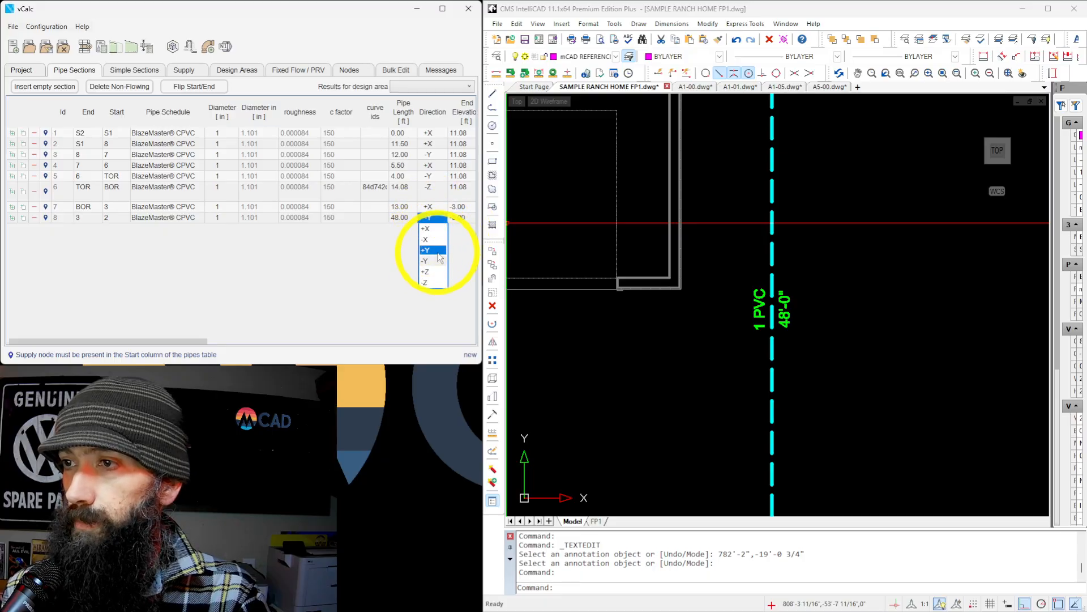
{"action": "left_click", "coordinate": [436, 261]}
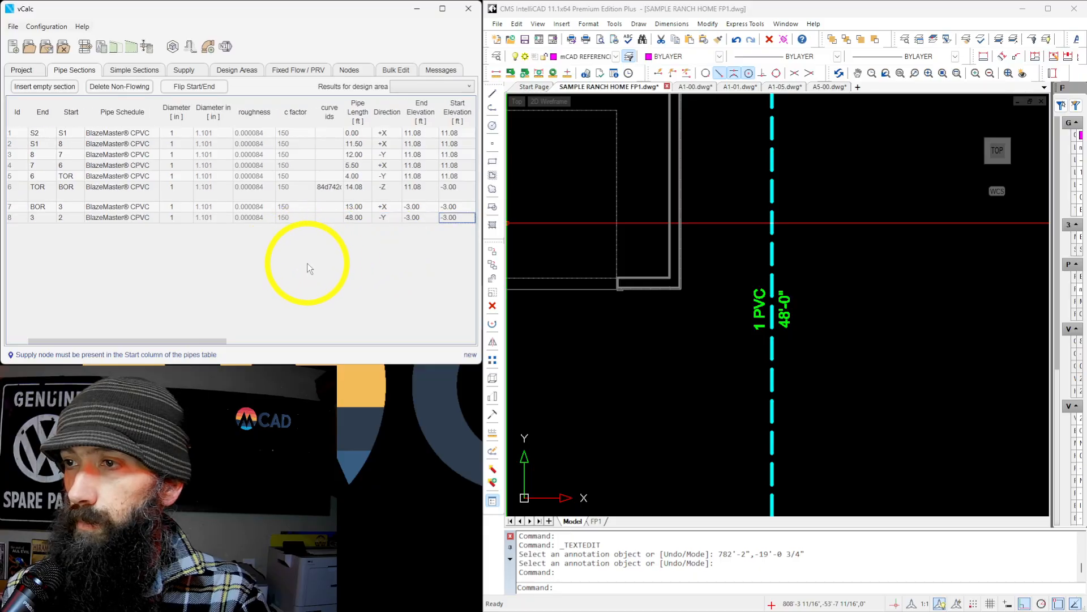
Replace the Elbow in the 3 to 2 section's components with one Water Meter.
{"action": "key", "text": "alt"}
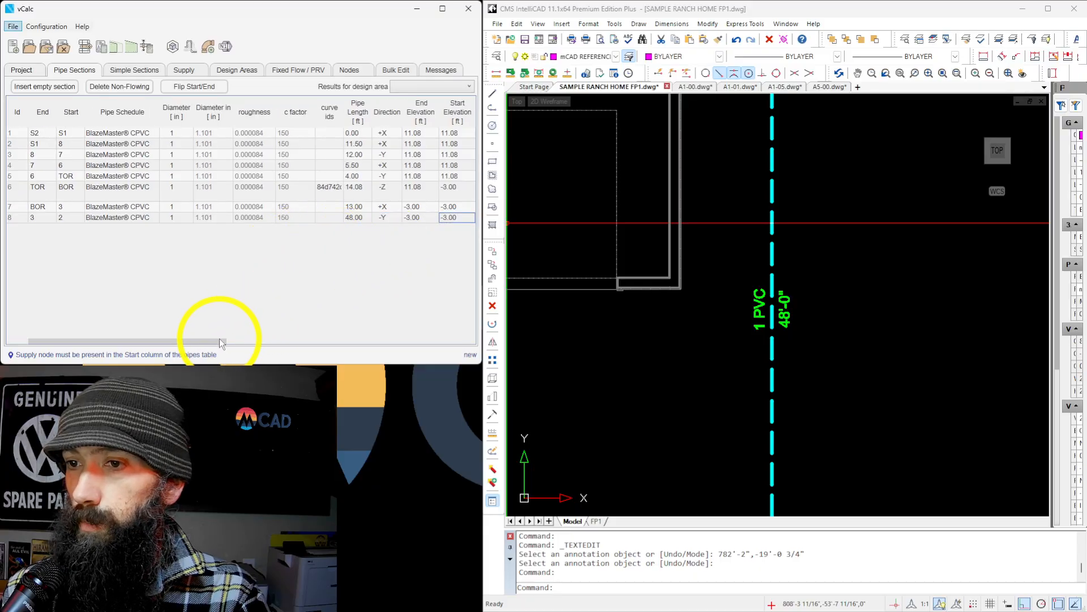
{"action": "left_click_drag", "start_coordinate": [219, 338], "coordinate": [306, 348]}
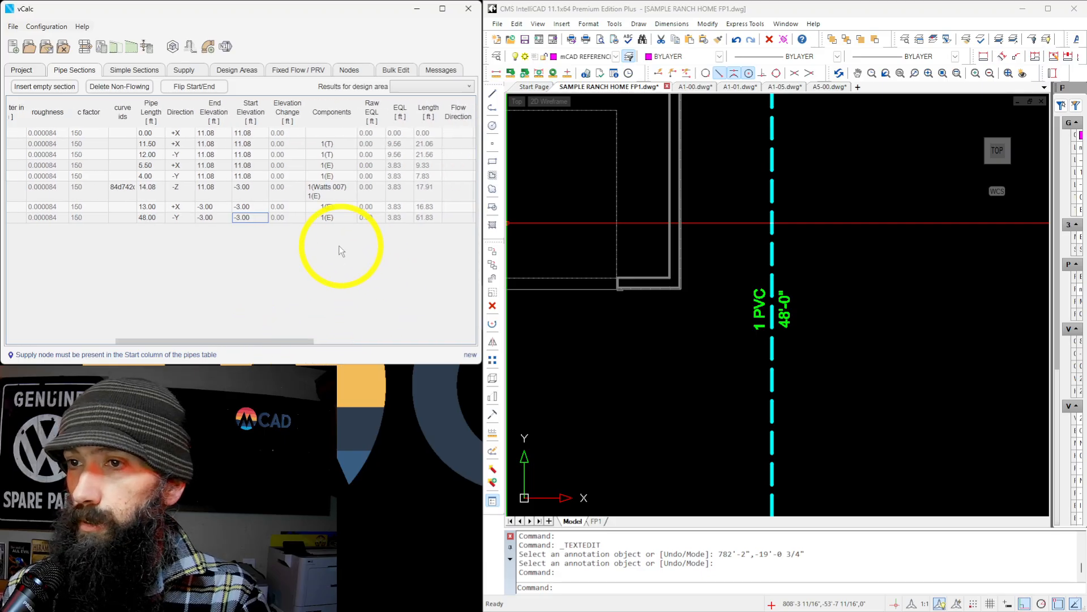
{"action": "double_click", "coordinate": [334, 219]}
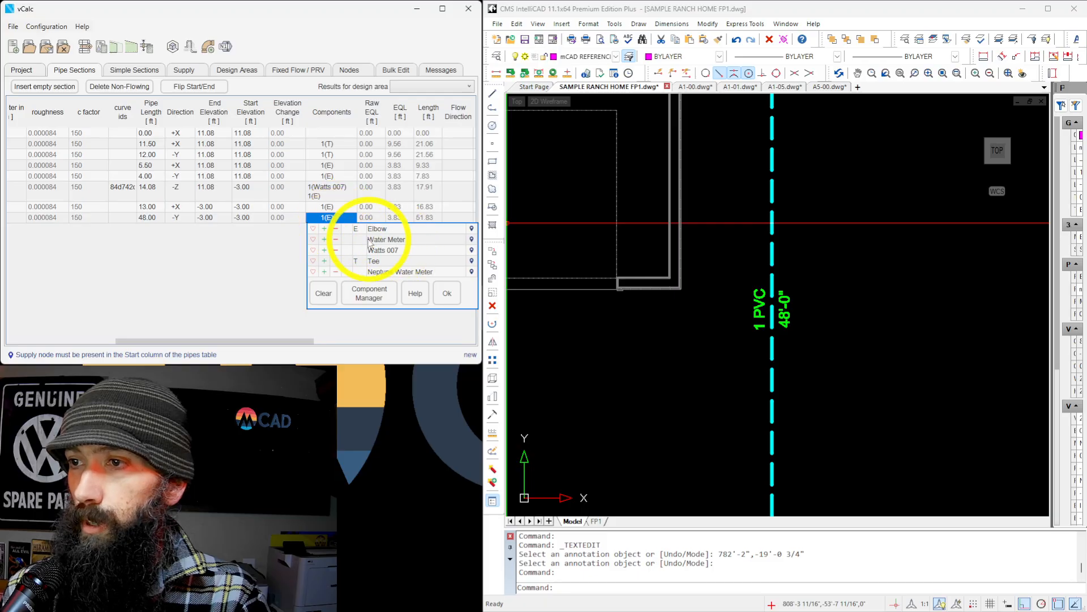
{"action": "left_click", "coordinate": [383, 240]}
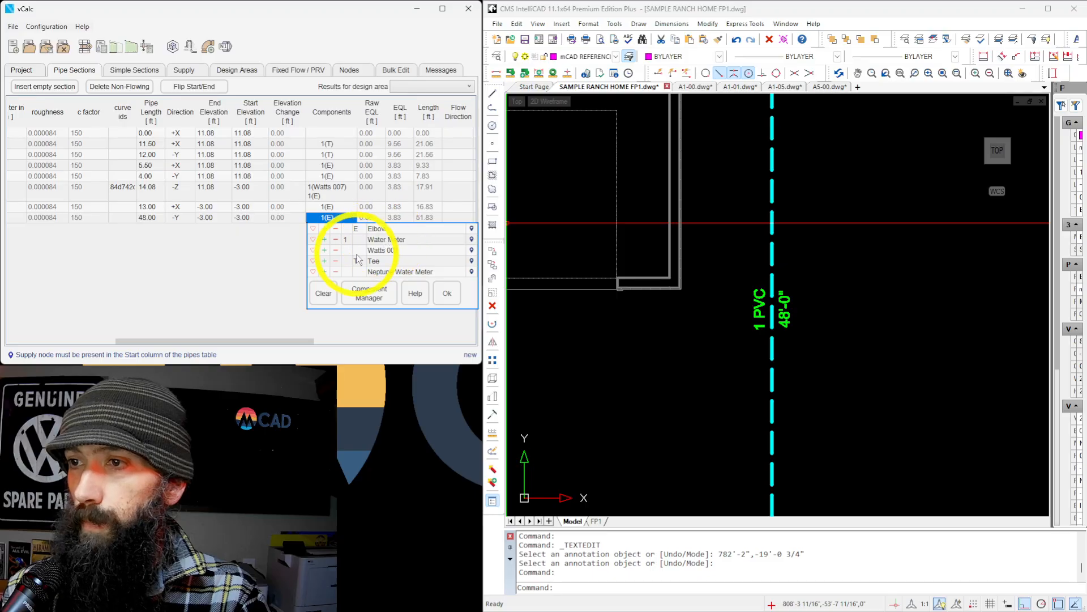
{"action": "left_click", "coordinate": [445, 294]}
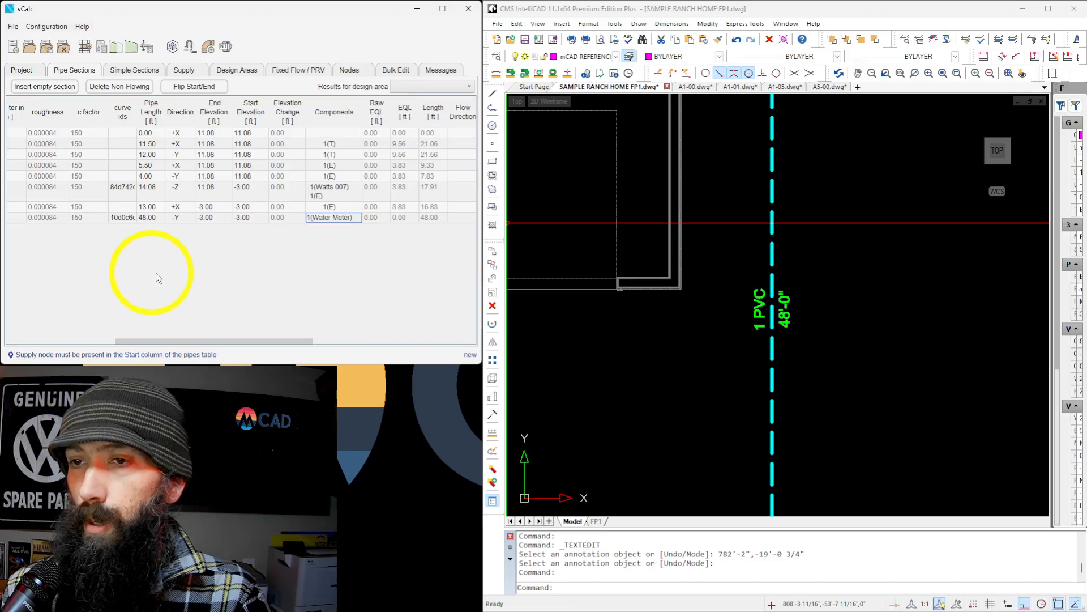
Examine the Neptune Water Meter's curve data for several diameters, including 1 in, and its details in the Component Manager.
{"action": "left_click_drag", "start_coordinate": [270, 341], "coordinate": [193, 341]}
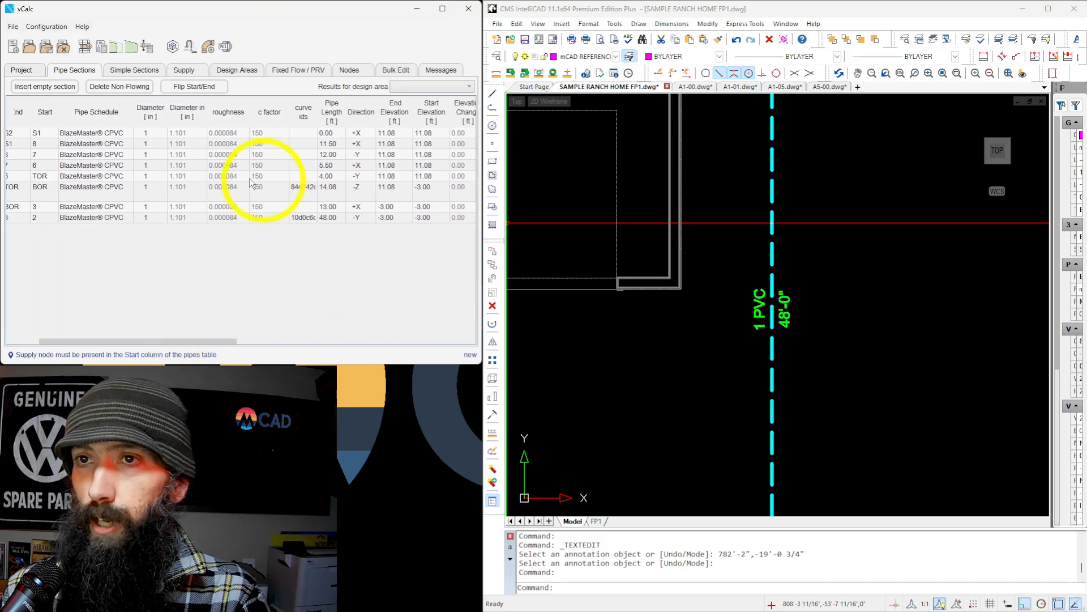
{"action": "left_click", "coordinate": [85, 47]}
{"action": "double_click", "coordinate": [358, 245]}
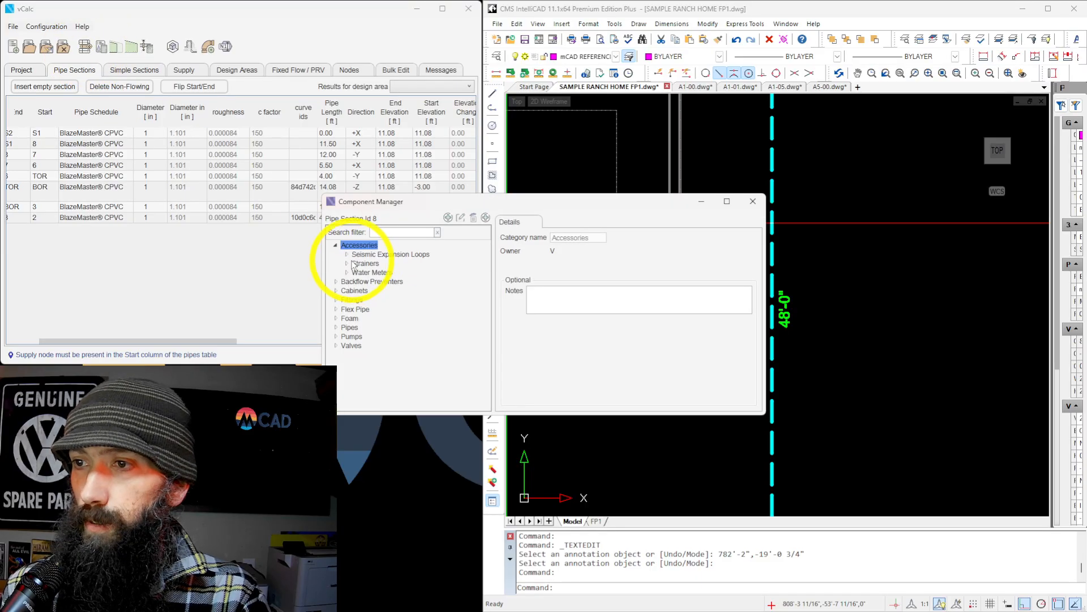
{"action": "left_click", "coordinate": [347, 272]}
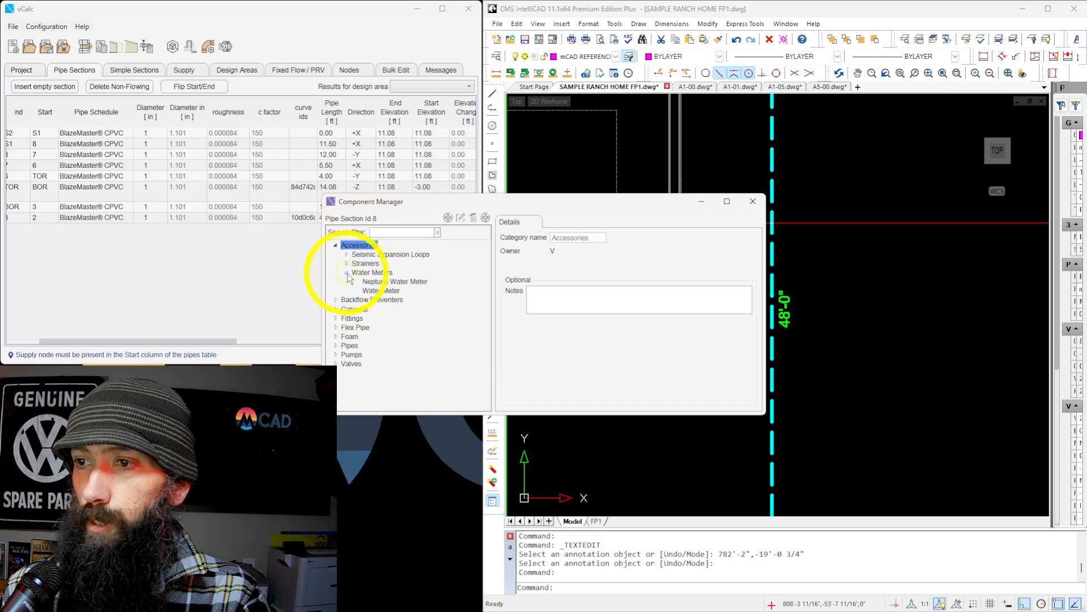
{"action": "left_click", "coordinate": [390, 283]}
{"action": "left_click", "coordinate": [562, 223]}
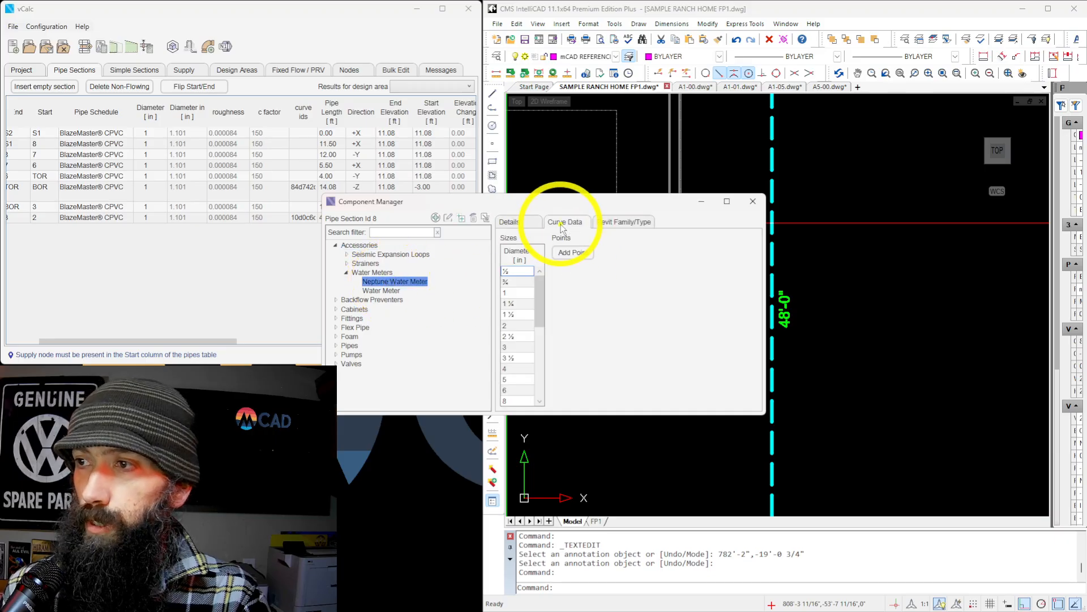
{"action": "left_click", "coordinate": [515, 292]}
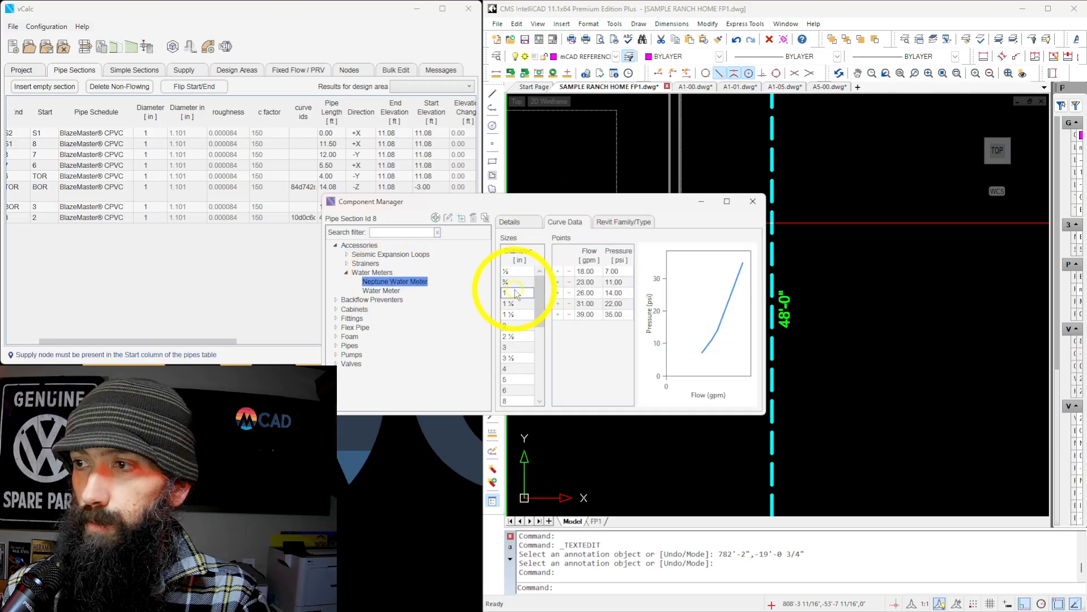
{"action": "left_click", "coordinate": [512, 281]}
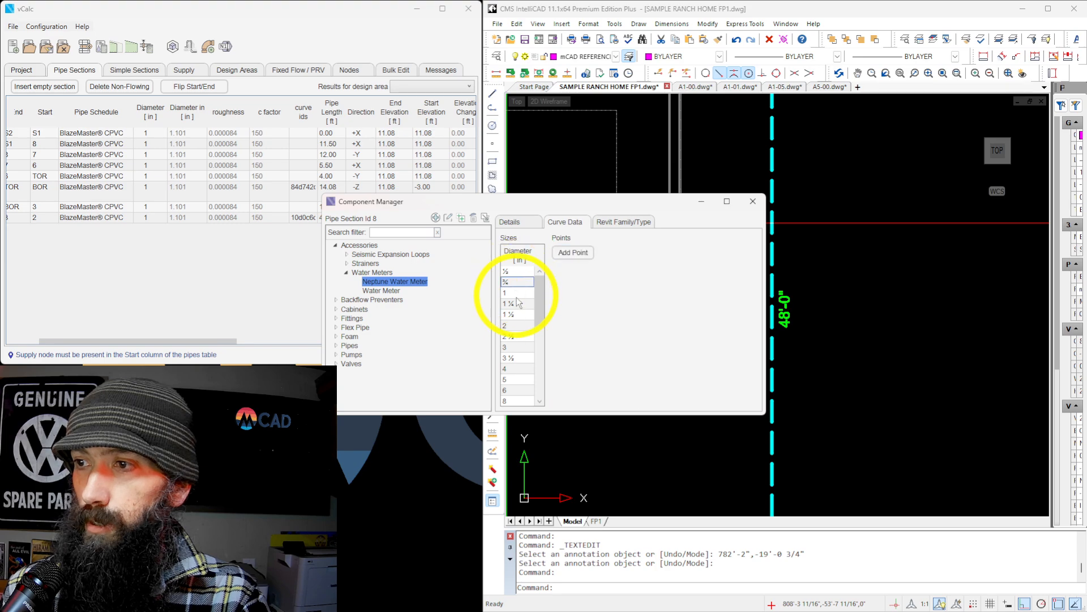
{"action": "left_click", "coordinate": [517, 305]}
{"action": "left_click", "coordinate": [517, 292]}
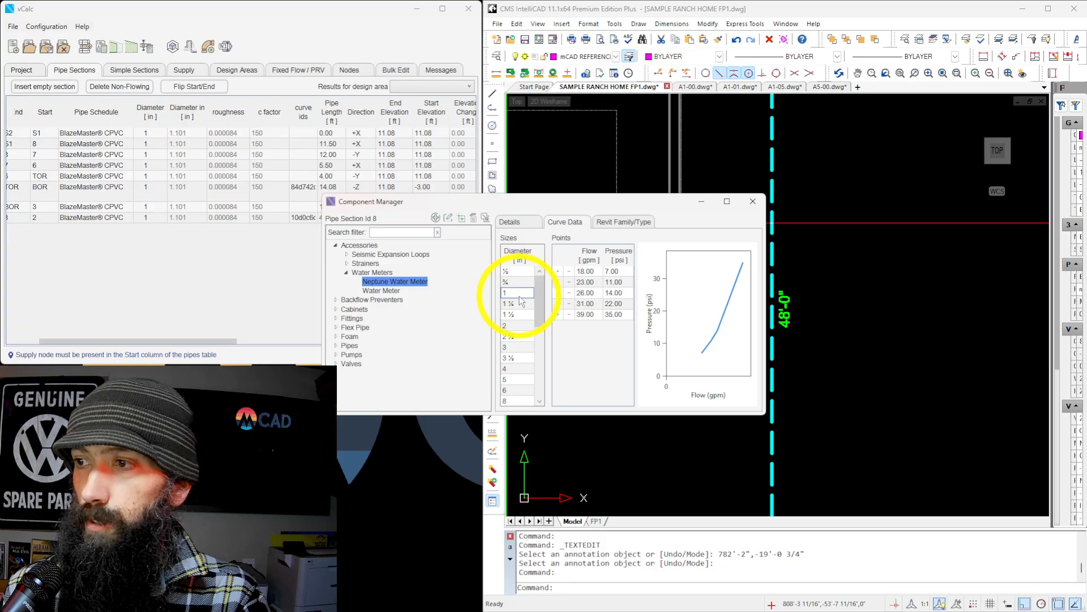
{"action": "left_click", "coordinate": [517, 224]}
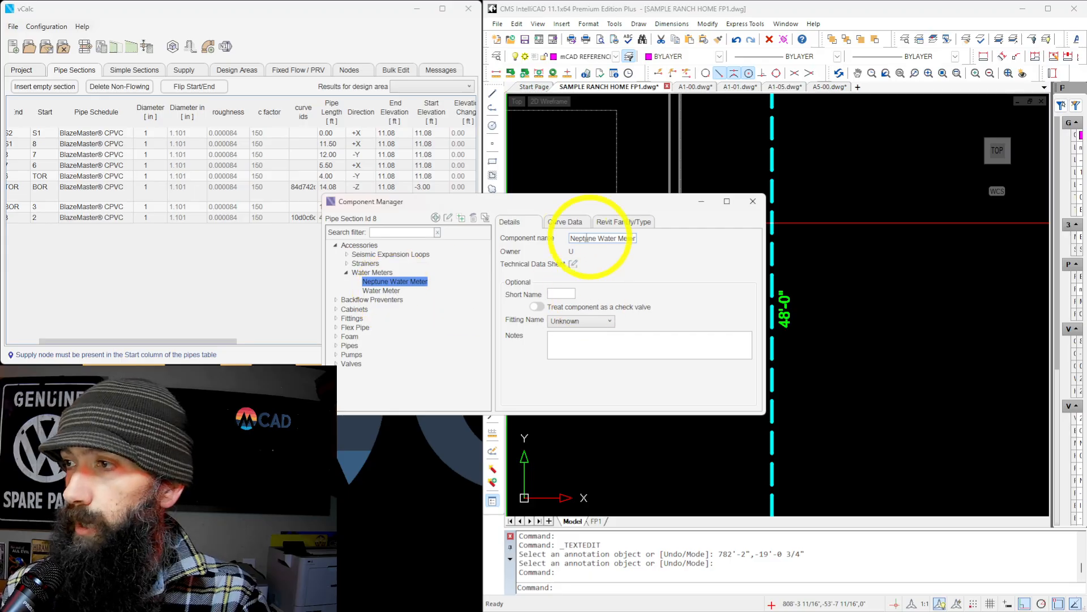
{"action": "left_click_drag", "start_coordinate": [593, 208], "coordinate": [414, 196]}
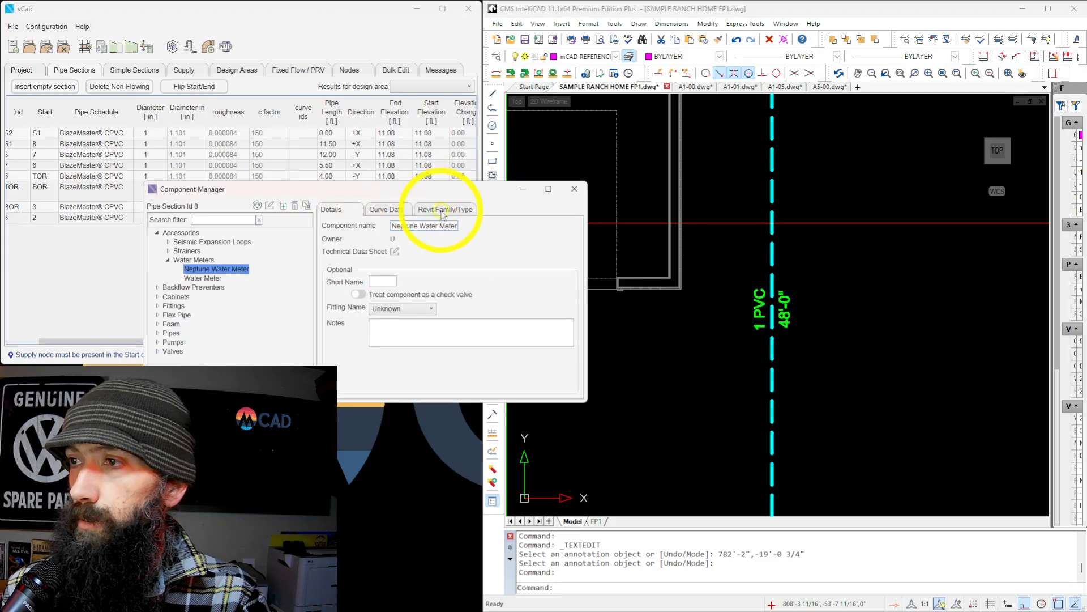
Compare the drawing's 1" meter note with the generic Water Meter's curve data, and close the Component Manager.
{"action": "scroll", "coordinate": [712, 271], "scroll_direction": "down", "scroll_amount": 3}
{"action": "scroll", "coordinate": [687, 315], "scroll_direction": "up", "scroll_amount": 5}
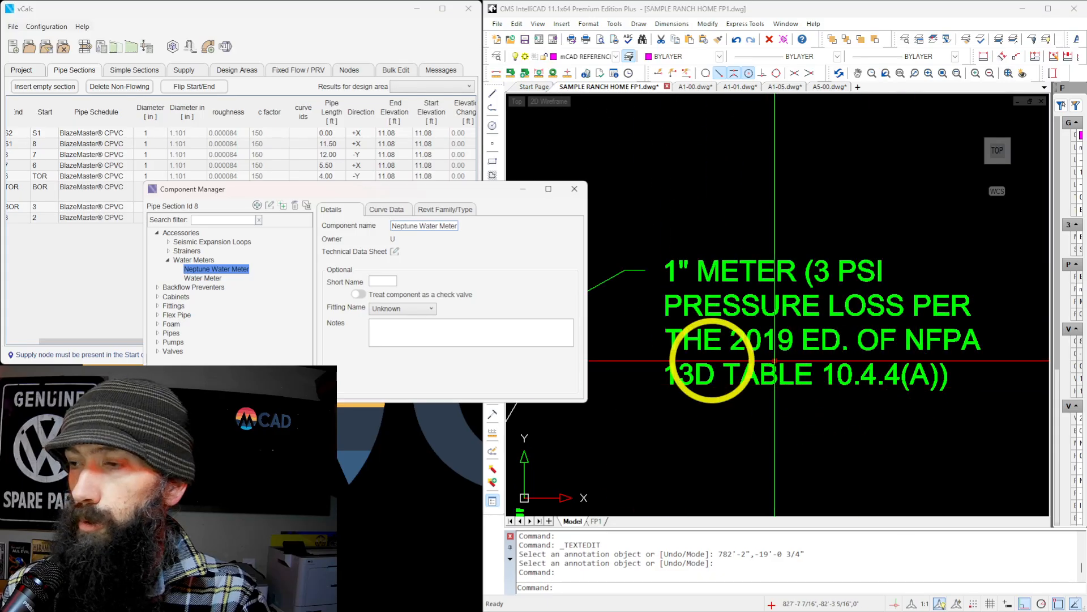
{"action": "left_click", "coordinate": [202, 278]}
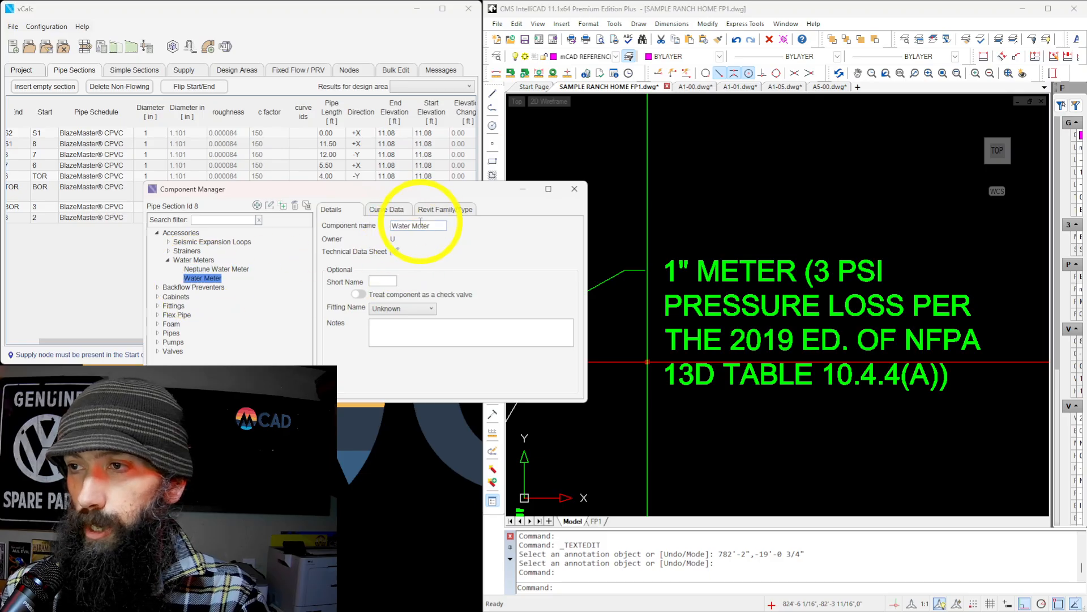
{"action": "left_click", "coordinate": [389, 210]}
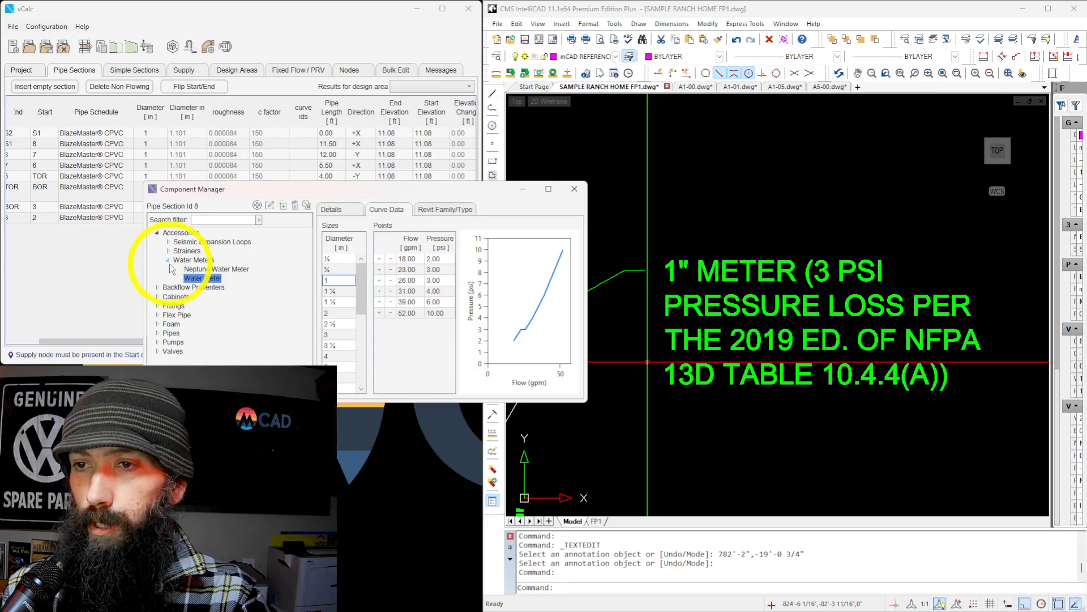
{"action": "left_click", "coordinate": [157, 232]}
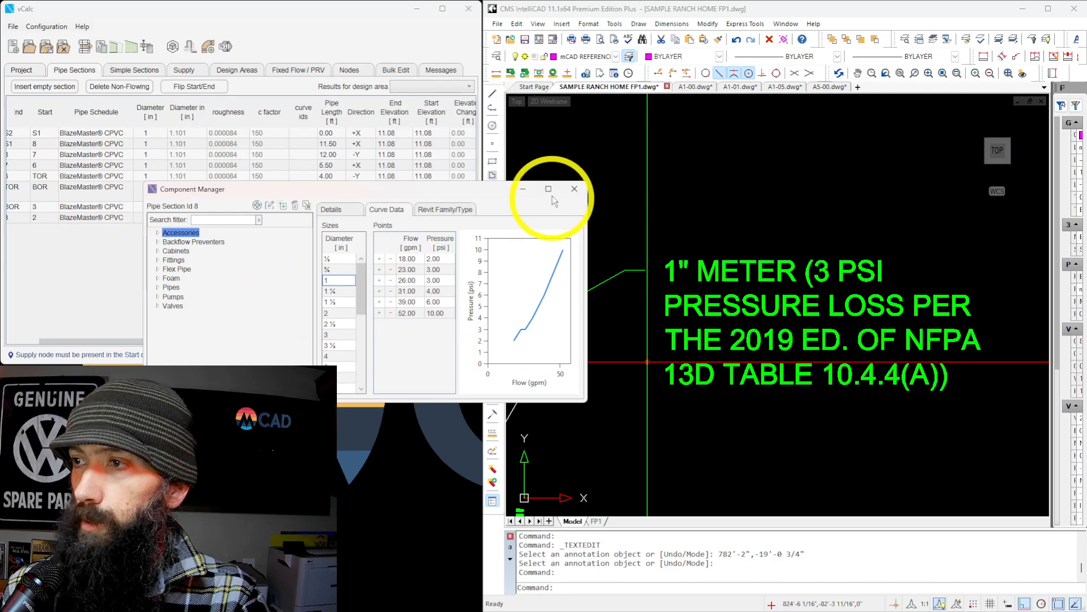
{"action": "left_click", "coordinate": [574, 190]}
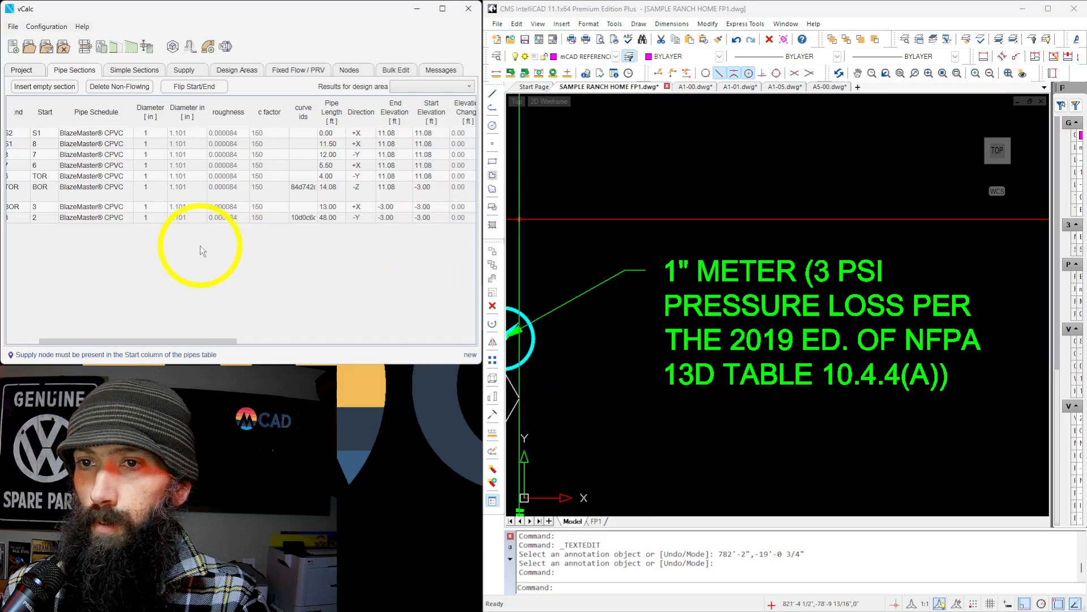
Change the node label 1 at the city main in the drawing to SOURCE.
{"action": "left_click_drag", "start_coordinate": [201, 341], "coordinate": [155, 328]}
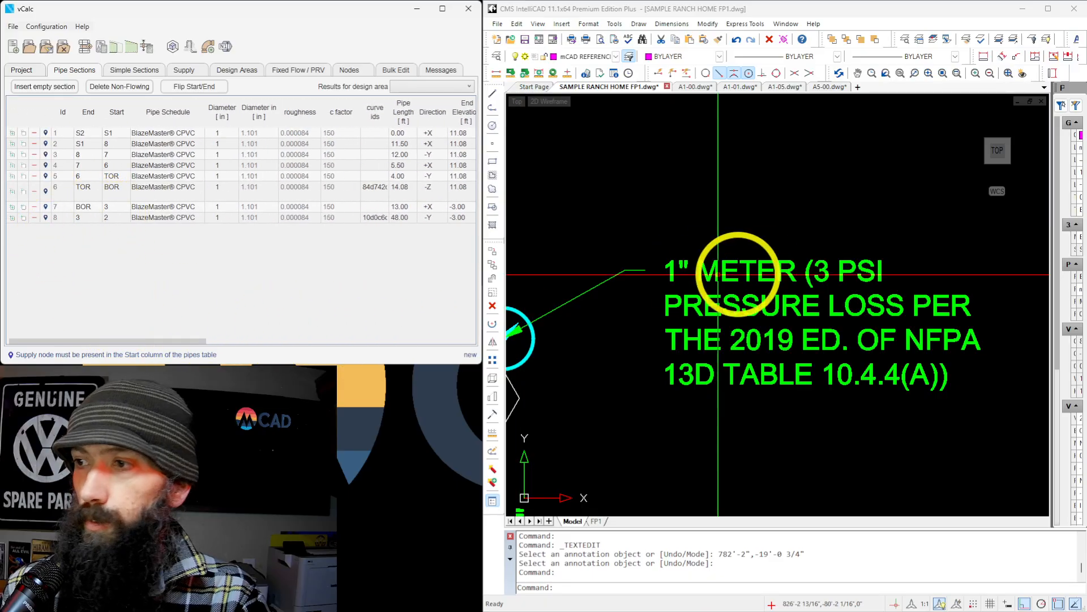
{"action": "scroll", "coordinate": [776, 243], "scroll_direction": "down", "scroll_amount": 6}
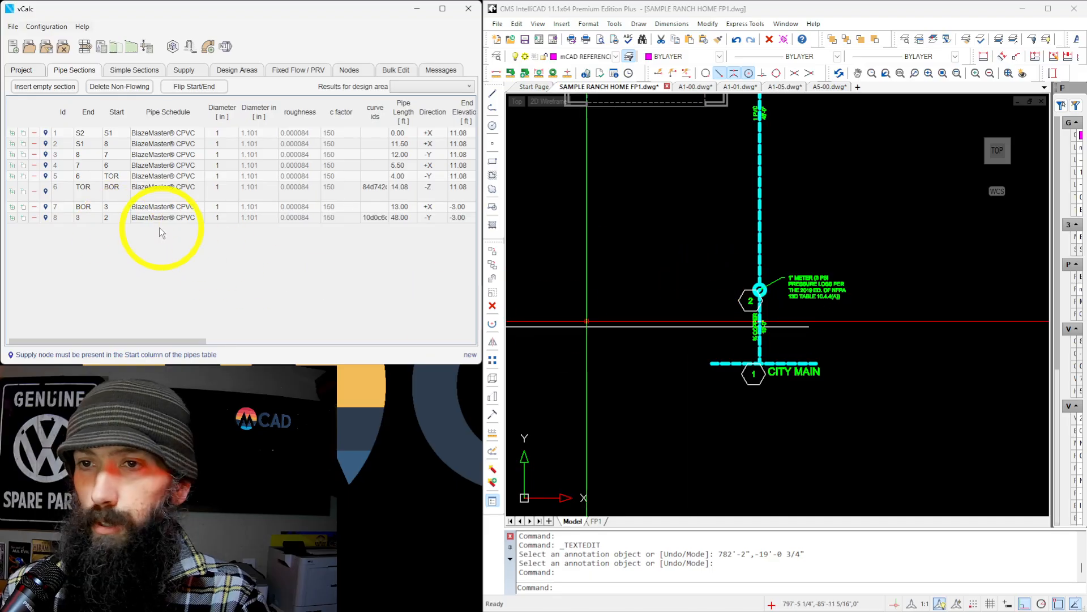
{"action": "scroll", "coordinate": [756, 371], "scroll_direction": "up", "scroll_amount": 5}
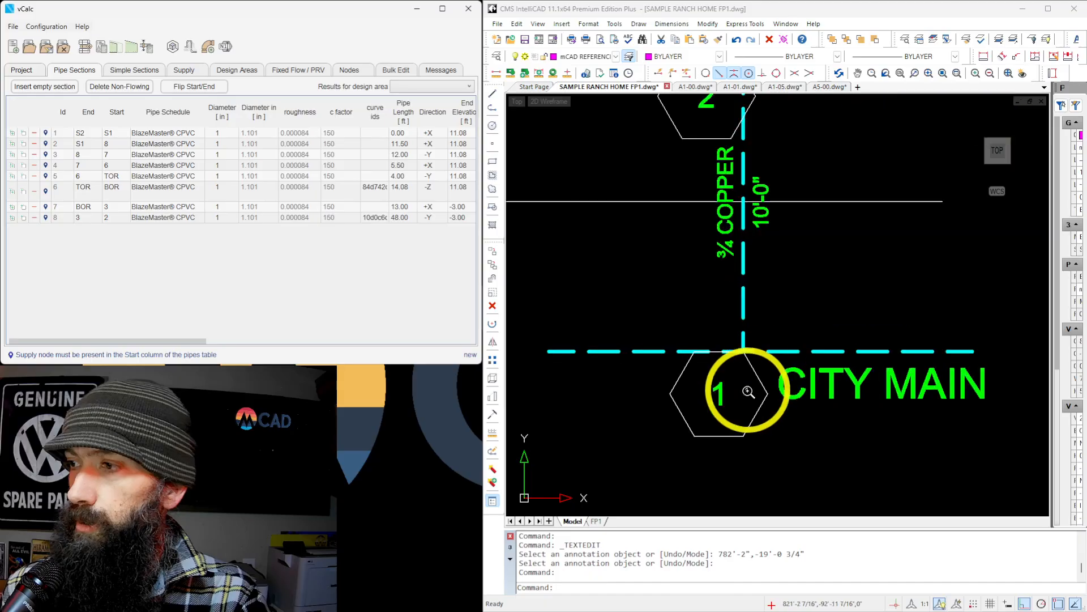
{"action": "double_click", "coordinate": [718, 390]}
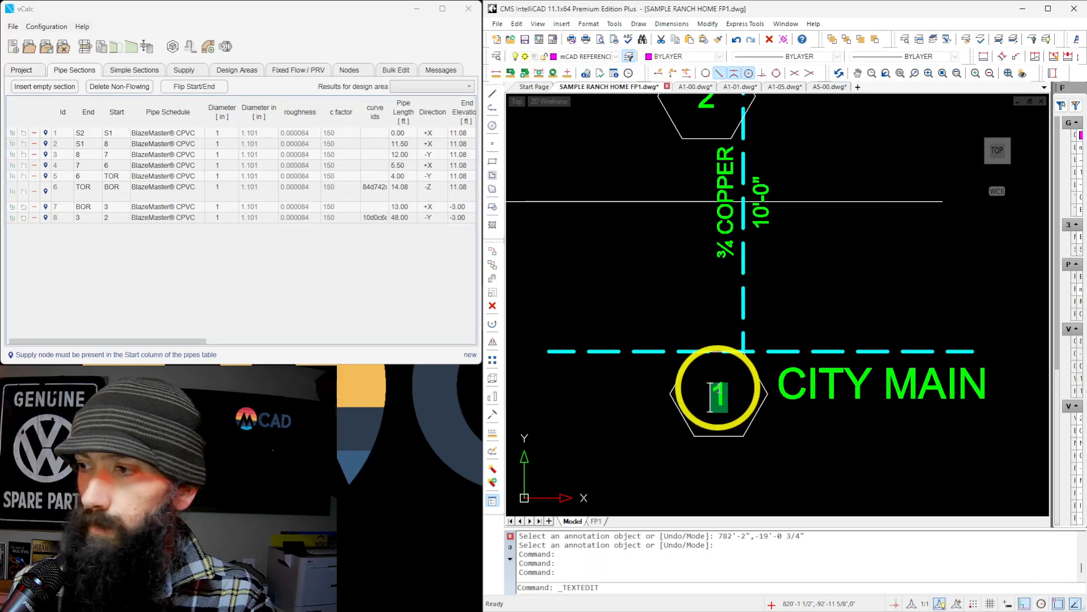
{"action": "type", "text": "SOURCE"}
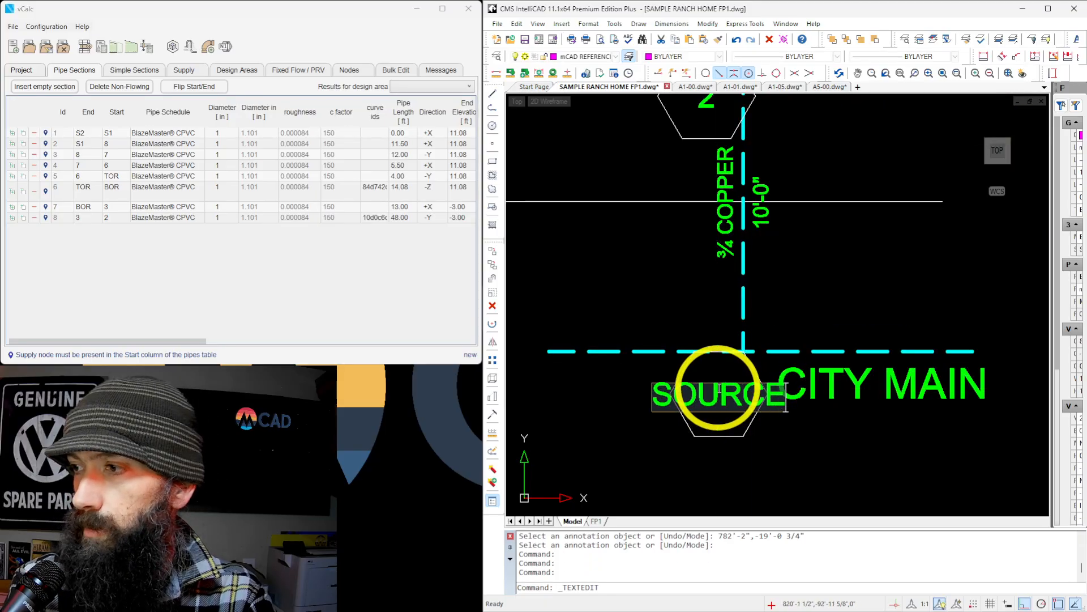
{"action": "left_click", "coordinate": [861, 340]}
{"action": "key", "text": "Escape"}
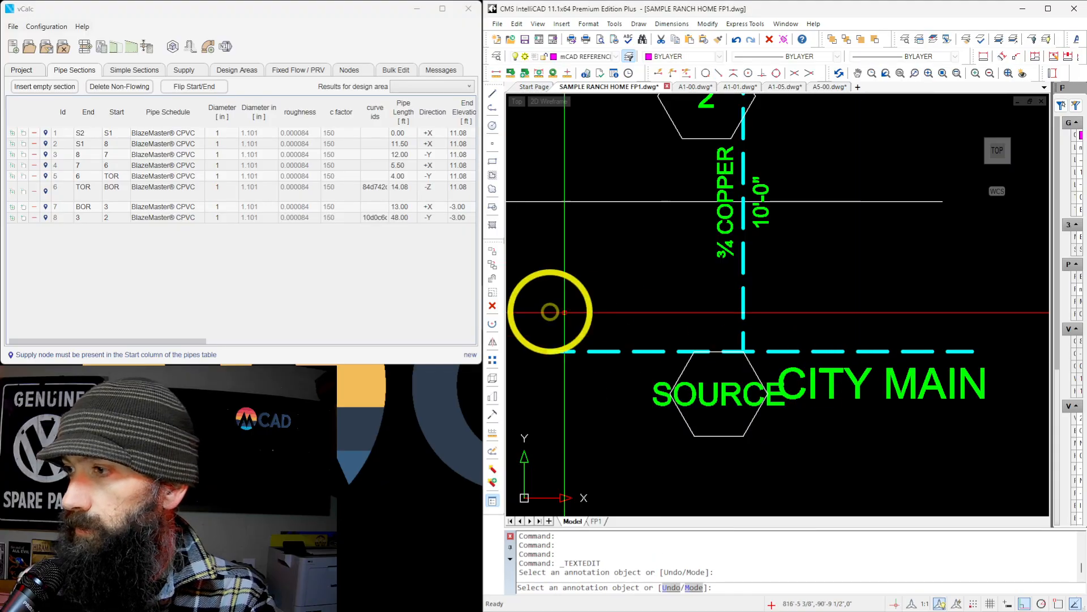
Move the CITY MAIN text about 1 ft horizontally, clear of the SOURCE node label.
{"action": "scroll", "coordinate": [549, 311], "scroll_direction": "down", "scroll_amount": 2}
{"action": "left_click", "coordinate": [765, 371]}
{"action": "left_click", "coordinate": [738, 356]}
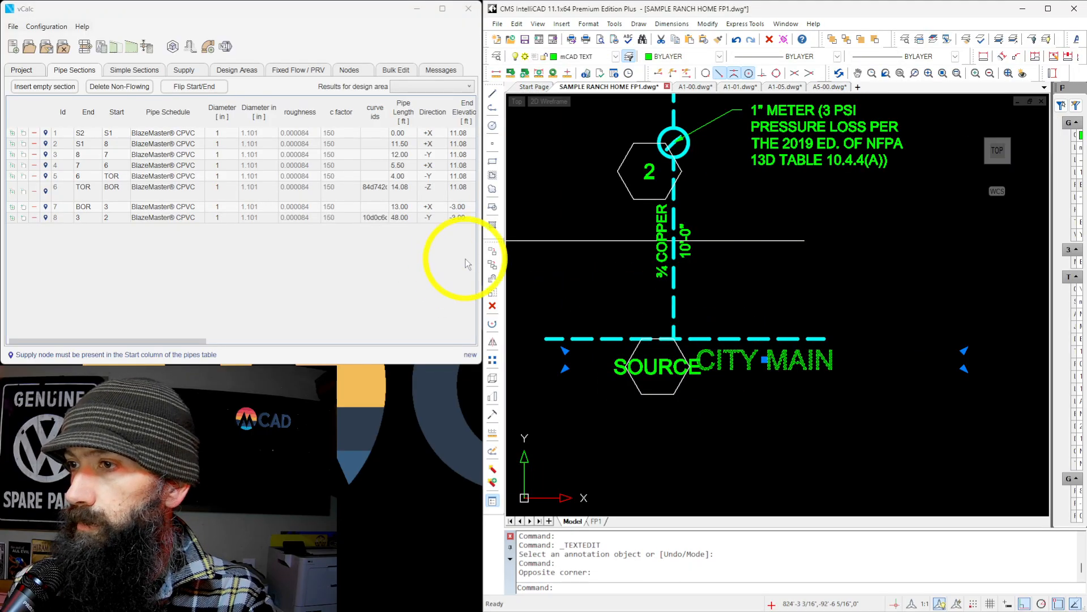
{"action": "left_click", "coordinate": [492, 250]}
{"action": "left_click", "coordinate": [706, 294]}
{"action": "left_click", "coordinate": [724, 359]}
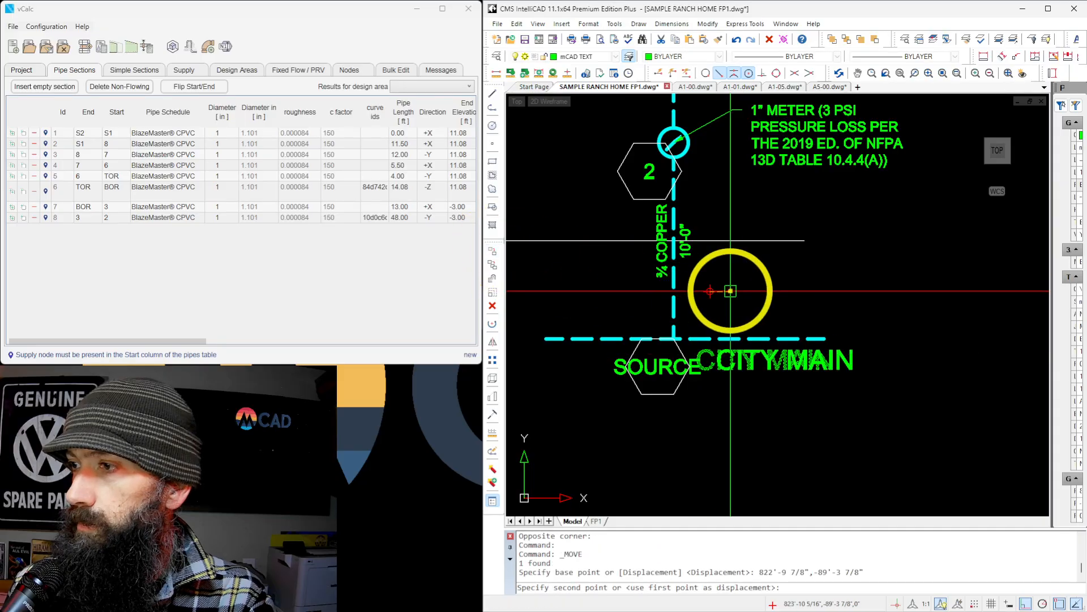
{"action": "scroll", "coordinate": [689, 361], "scroll_direction": "down", "scroll_amount": 2}
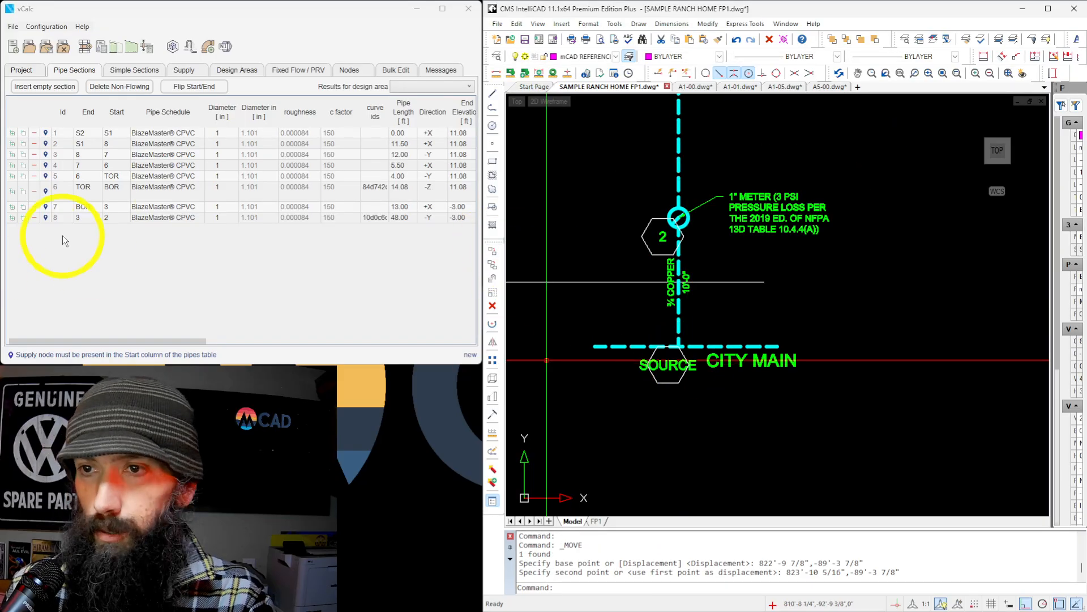
Add a pipe section from 2 to SOURCE based on the 3 to 2 section, with the Type M schedule and ¾ in diameter.
{"action": "left_click", "coordinate": [12, 218]}
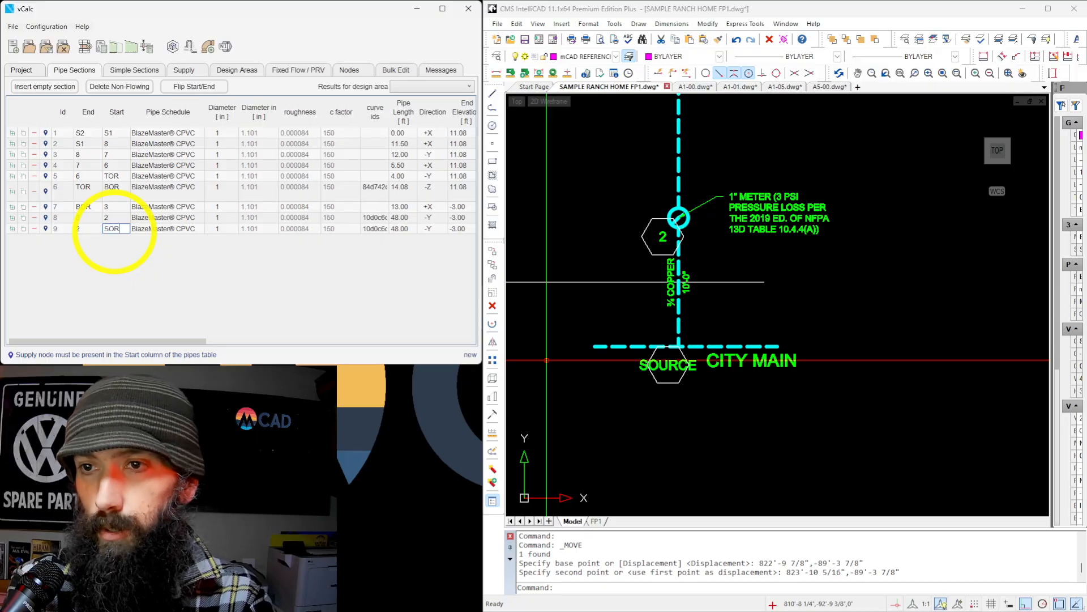
{"action": "key", "text": "Return"}
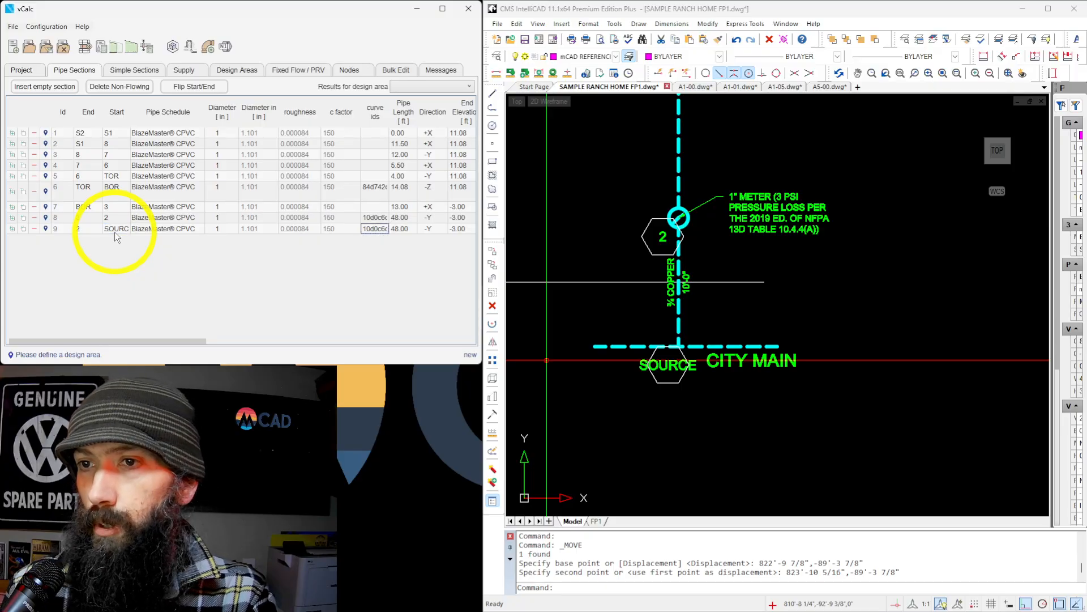
{"action": "left_click", "coordinate": [198, 228]}
{"action": "scroll", "coordinate": [194, 297], "scroll_direction": "down", "scroll_amount": 10}
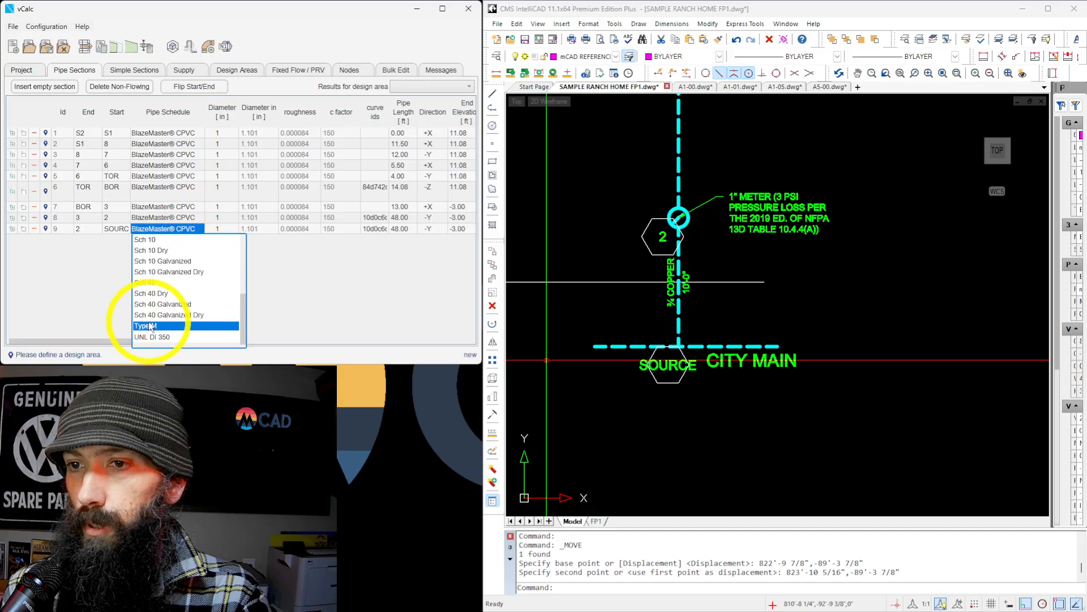
{"action": "left_click", "coordinate": [152, 326]}
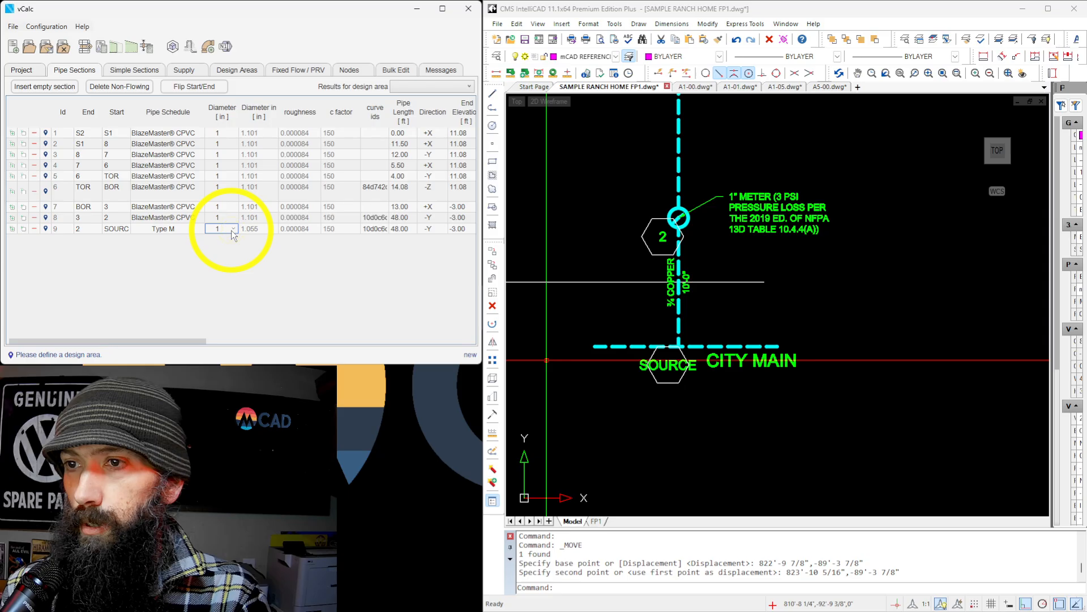
{"action": "left_click", "coordinate": [232, 229]}
{"action": "left_click", "coordinate": [219, 246]}
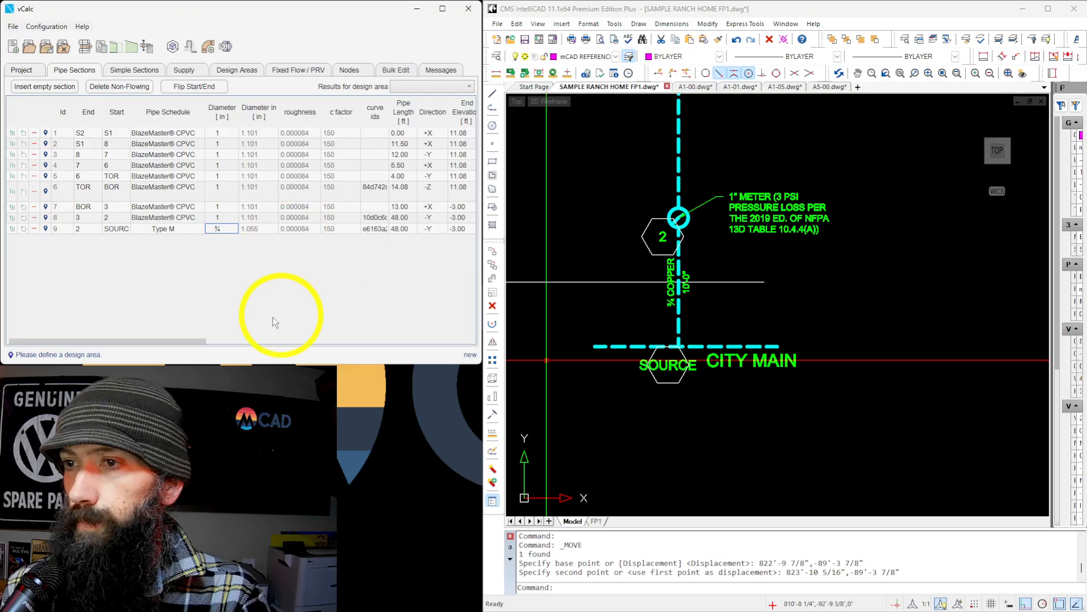
Remove the Water Meter from the 2 to SOURCE section's components.
{"action": "left_click_drag", "start_coordinate": [194, 340], "coordinate": [375, 340]}
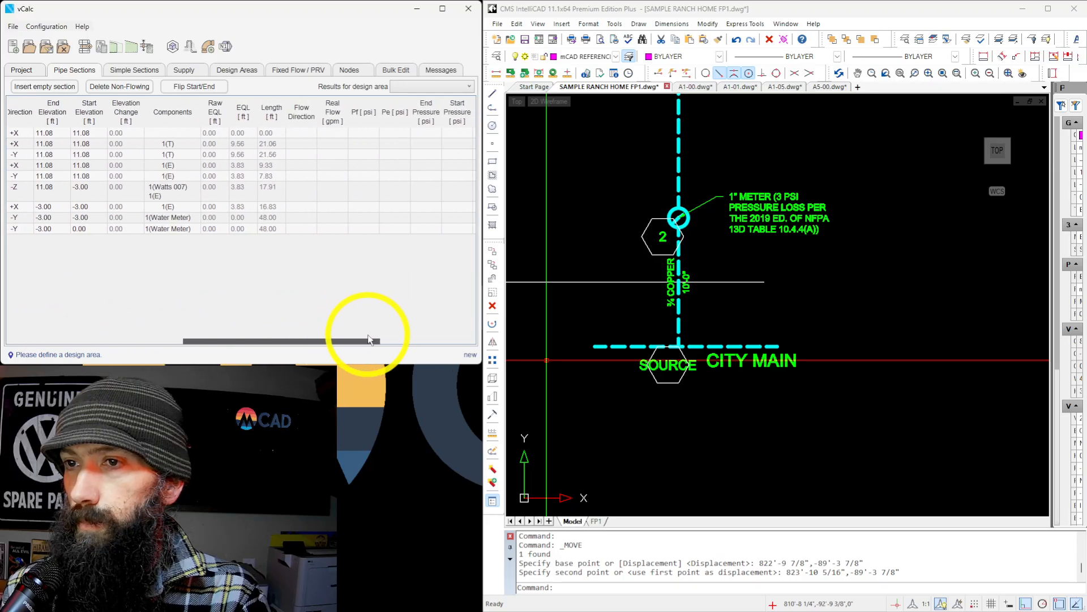
{"action": "left_click", "coordinate": [191, 229]}
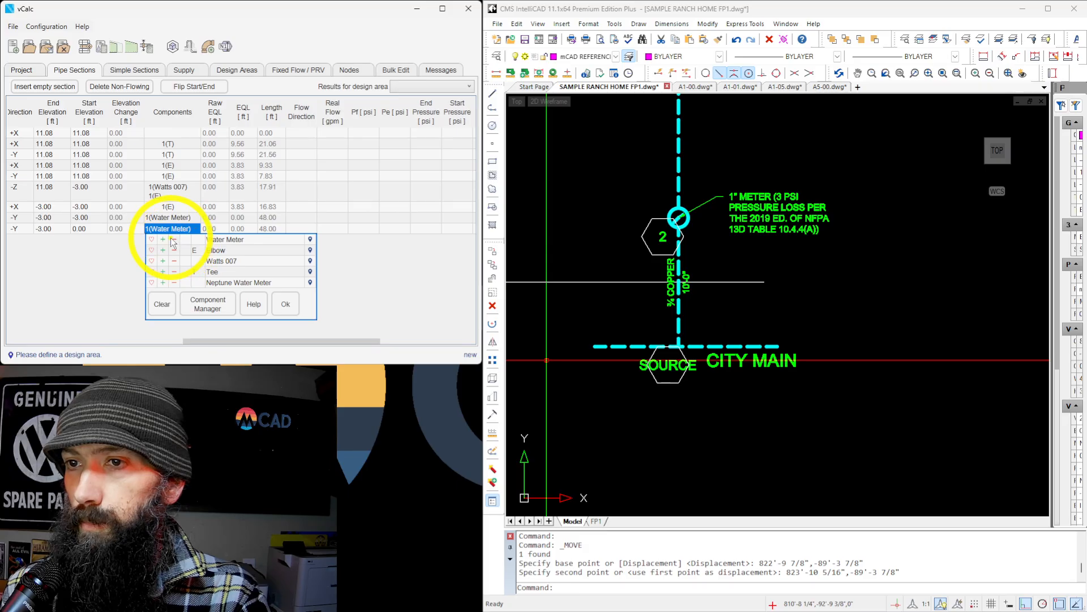
{"action": "left_click", "coordinate": [285, 304]}
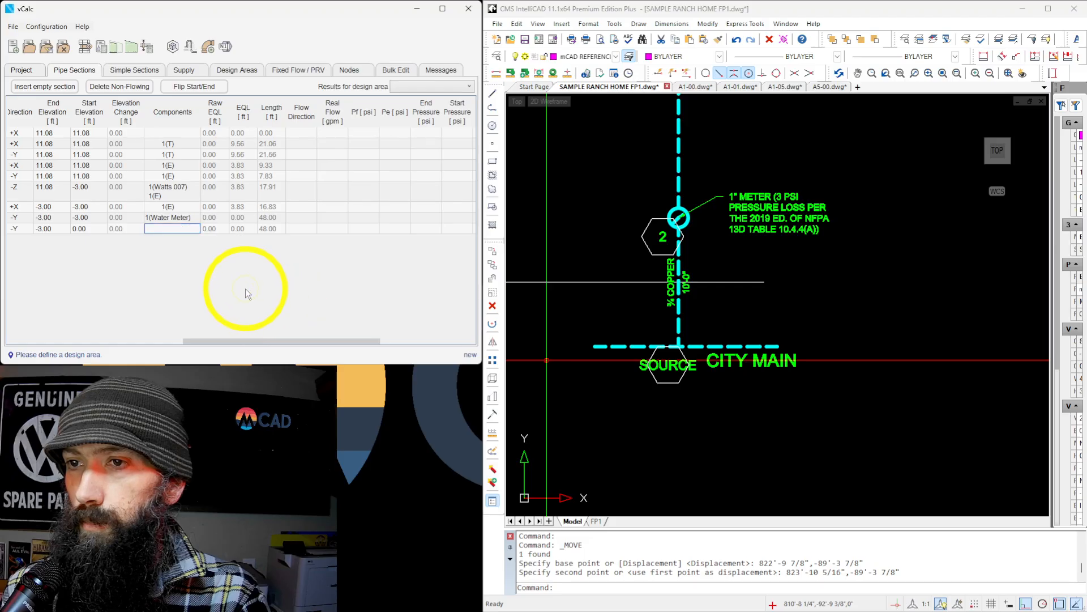
{"action": "left_click_drag", "start_coordinate": [252, 341], "coordinate": [62, 349]}
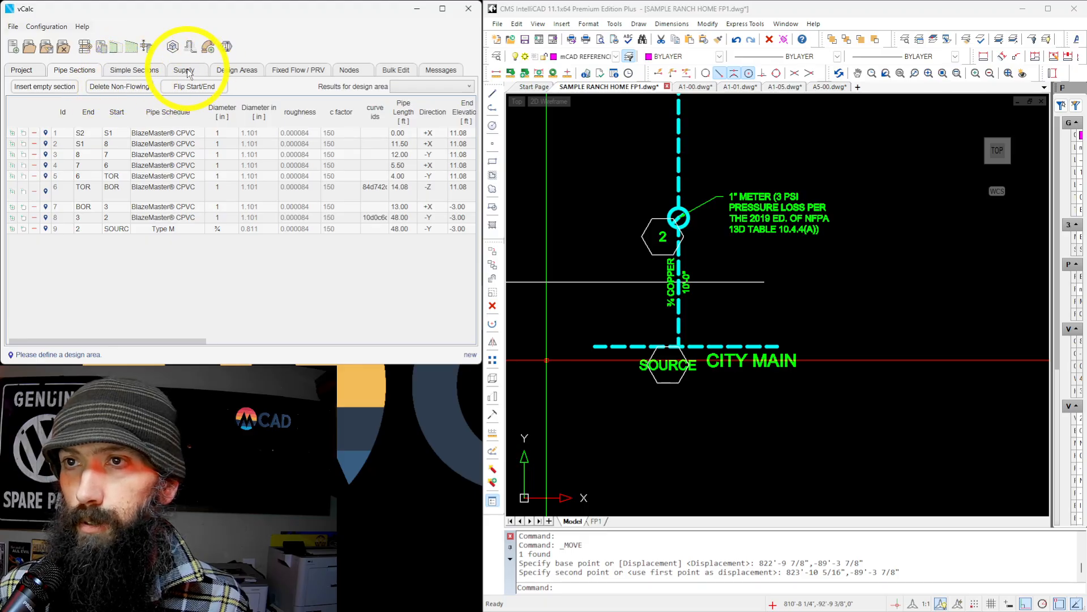
Add a new design area named KITCHEN/DINING, after the room containing sprinklers S1 and S2 in the drawing.
{"action": "left_click", "coordinate": [245, 69]}
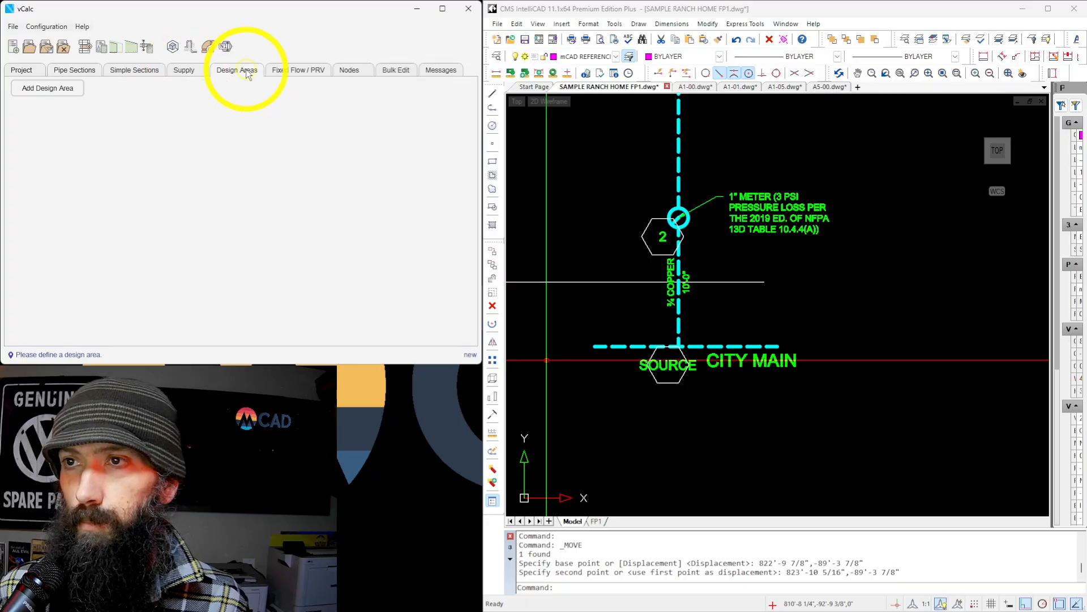
{"action": "left_click", "coordinate": [56, 89]}
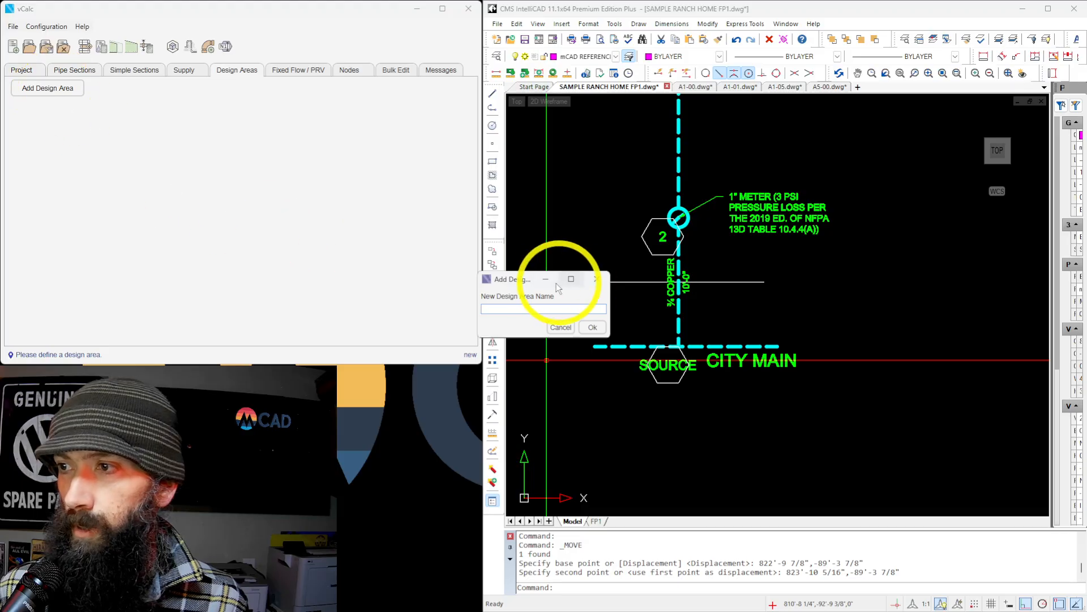
{"action": "left_click_drag", "start_coordinate": [511, 278], "coordinate": [267, 193]}
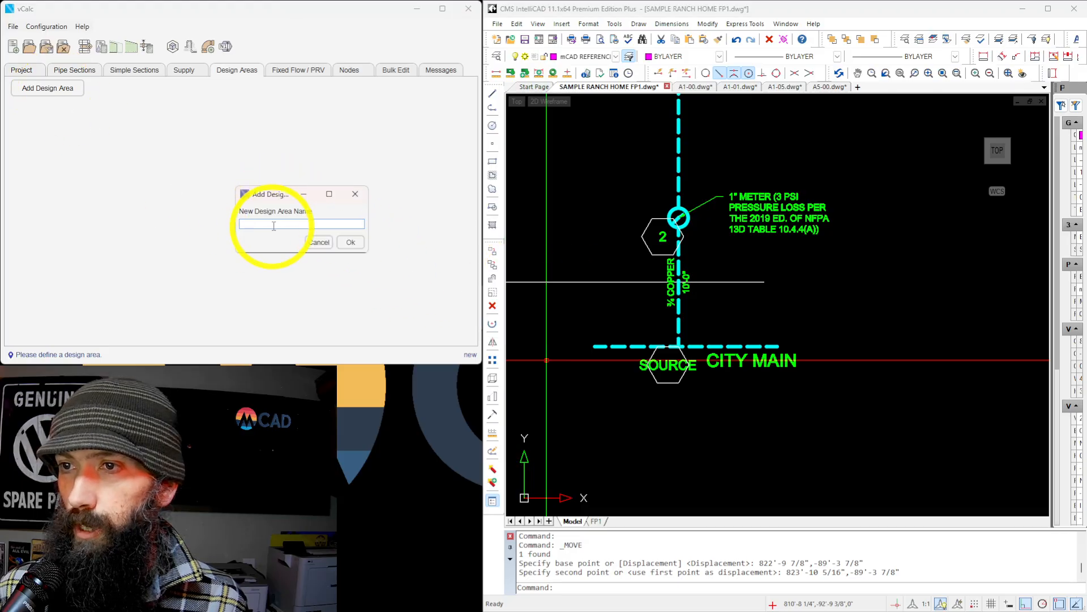
{"action": "scroll", "coordinate": [653, 419], "scroll_direction": "down", "scroll_amount": 5}
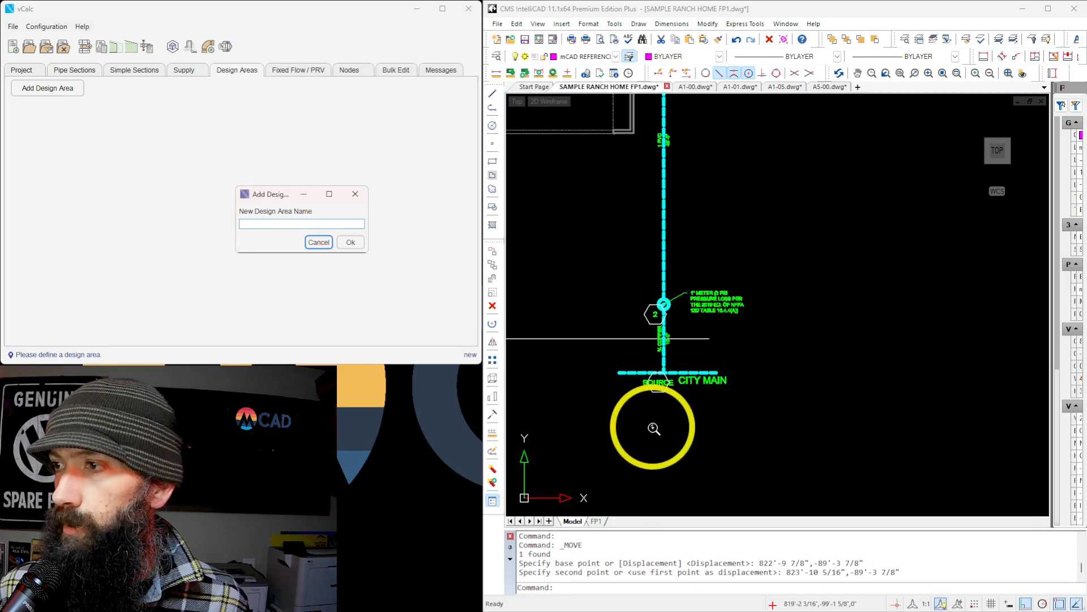
{"action": "scroll", "coordinate": [553, 213], "scroll_direction": "up", "scroll_amount": 8}
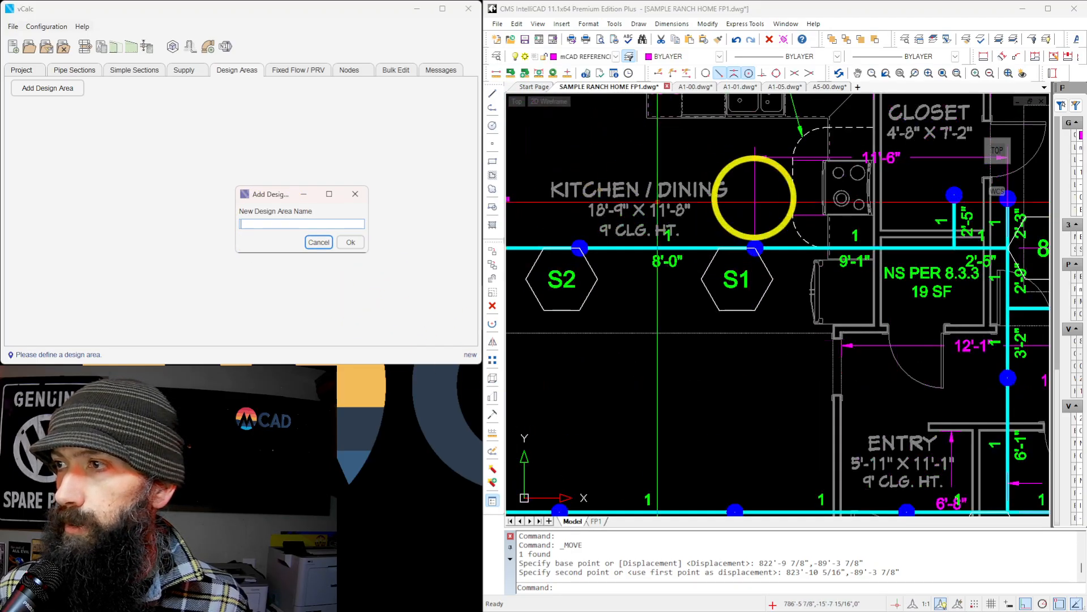
{"action": "scroll", "coordinate": [683, 194], "scroll_direction": "up", "scroll_amount": 3}
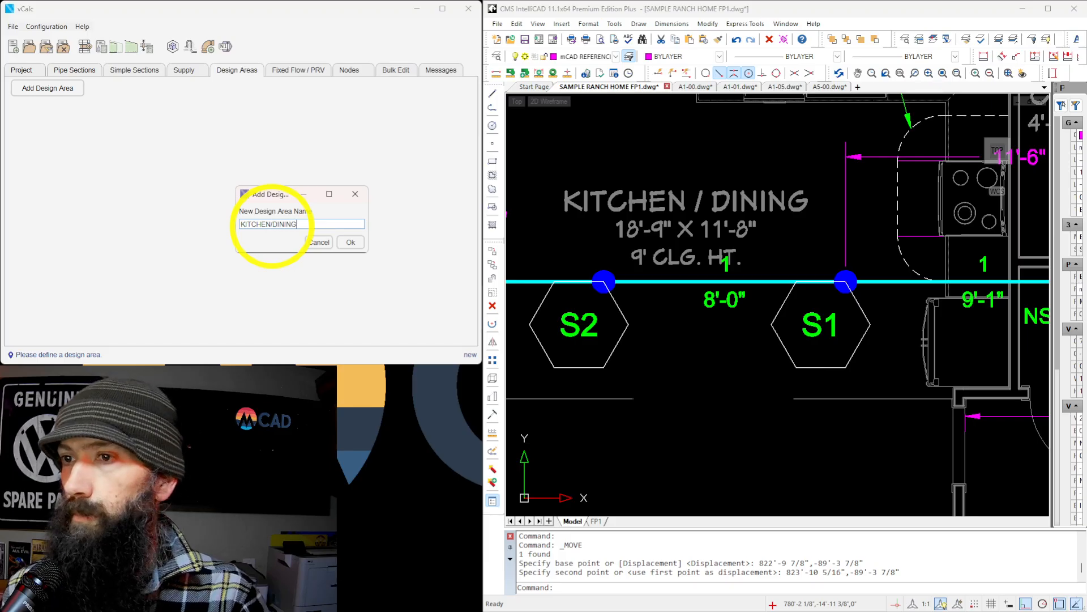
{"action": "left_click", "coordinate": [350, 241]}
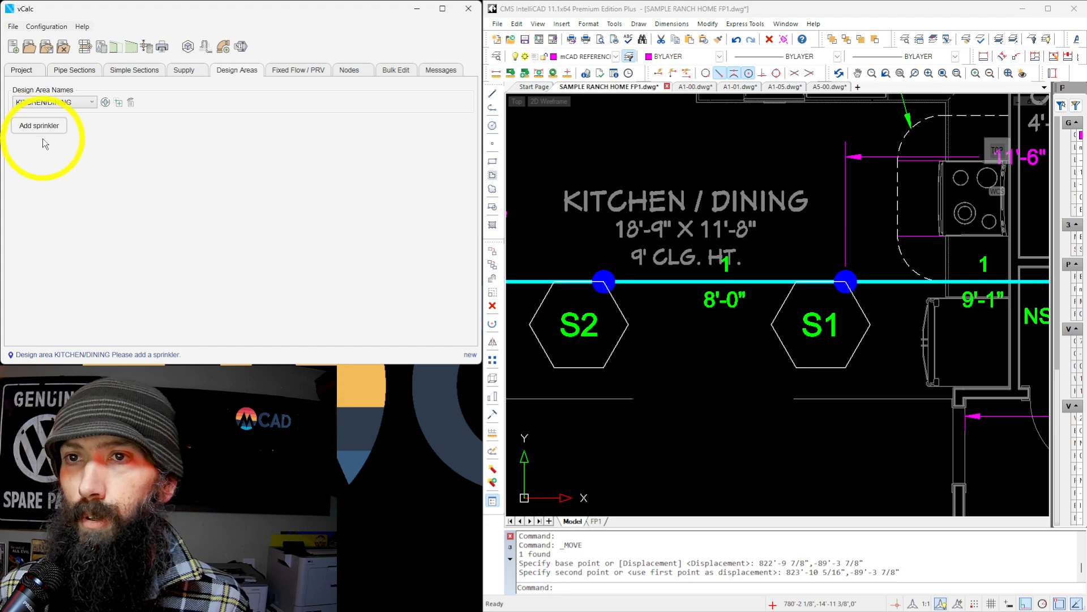
Add a sprinkler at node S1 to the design area with K-factor 4.9, density 0.05 gpm/ft² and area 256 ft².
{"action": "left_click", "coordinate": [33, 127]}
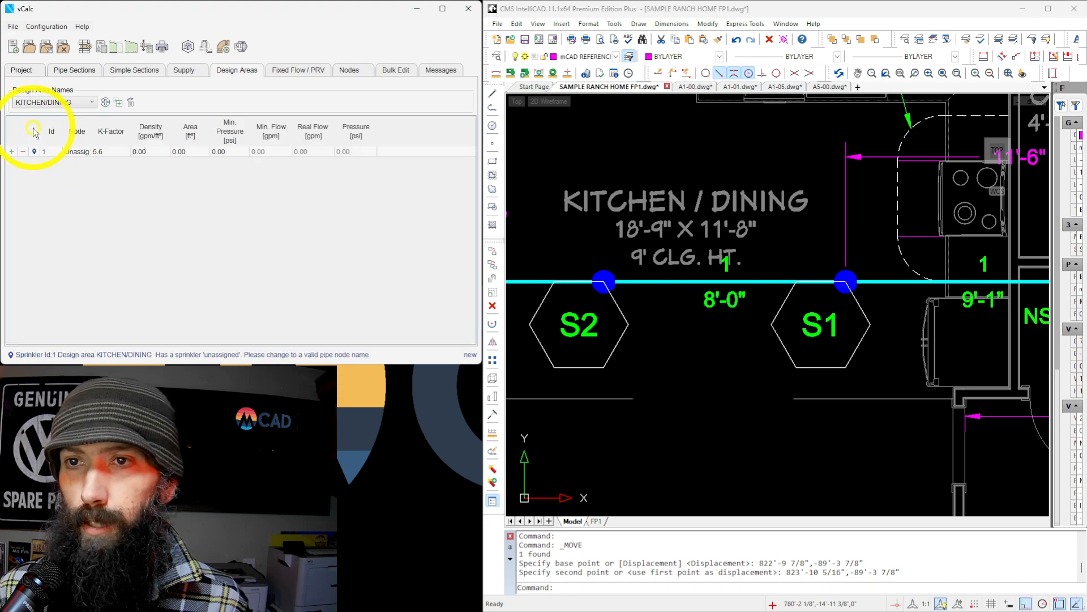
{"action": "left_click", "coordinate": [111, 152]}
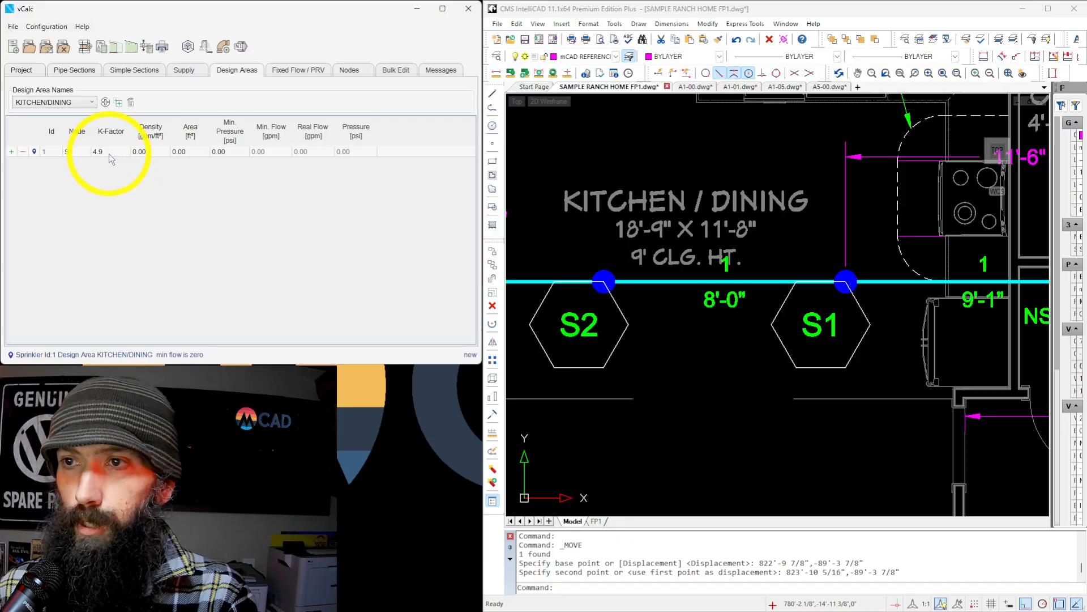
{"action": "left_click", "coordinate": [152, 153]}
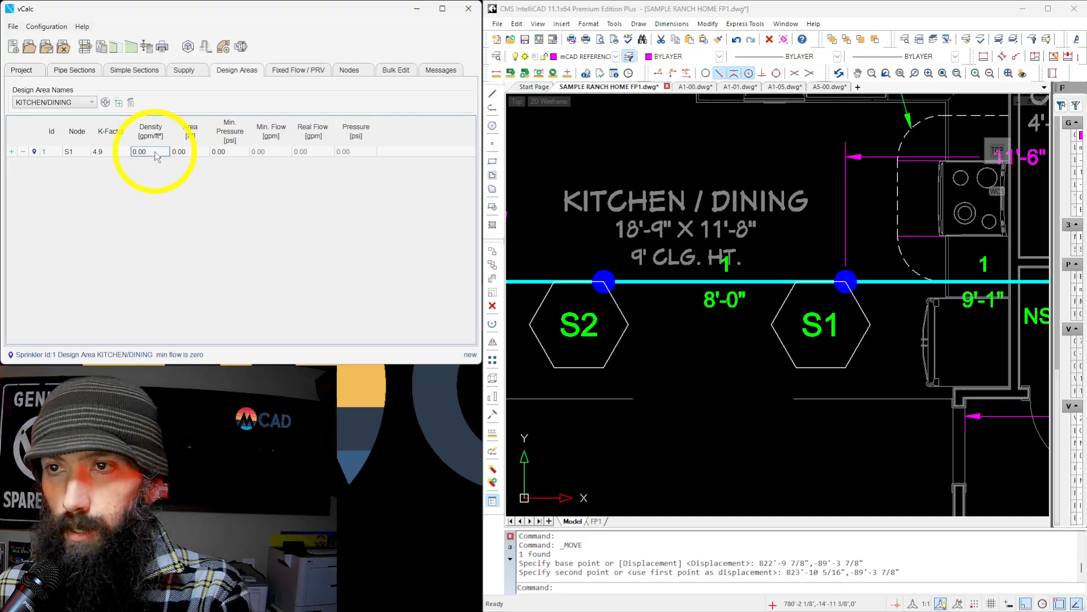
{"action": "type", "text": ".05"}
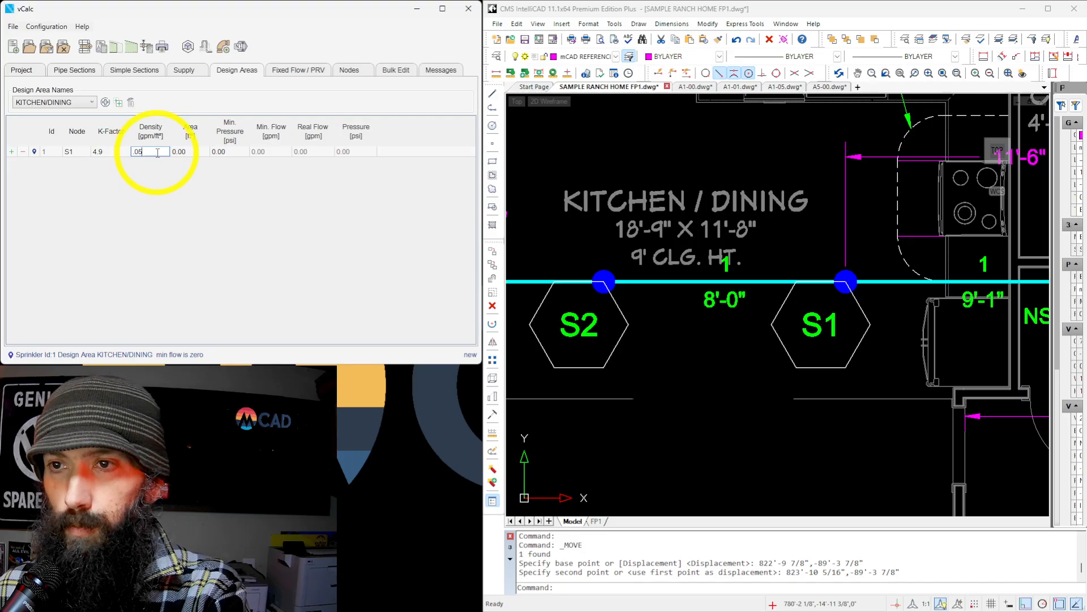
{"action": "left_click", "coordinate": [198, 152]}
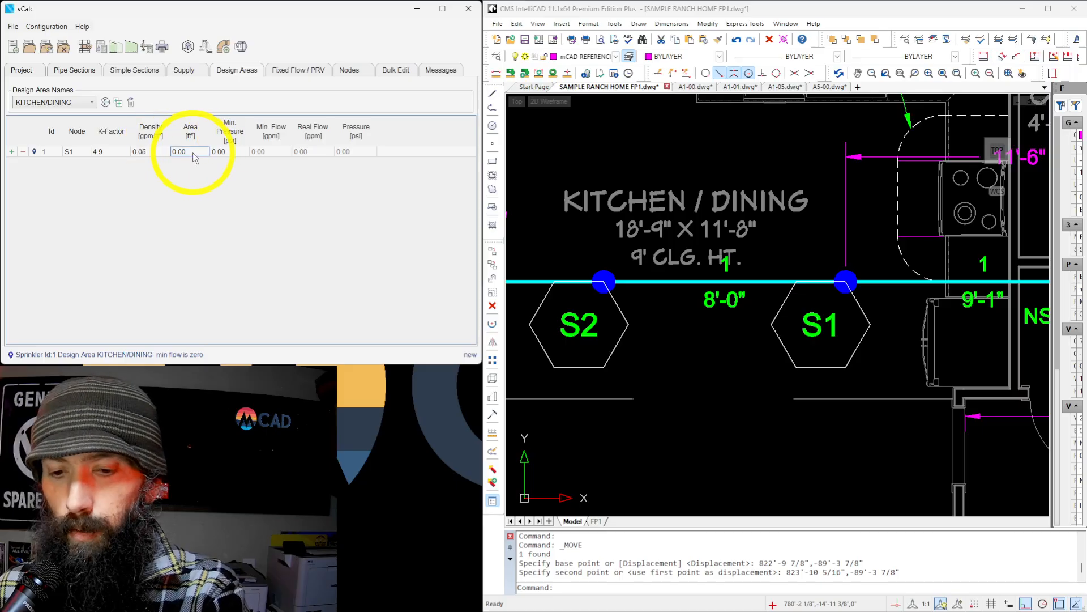
{"action": "type", "text": "256"}
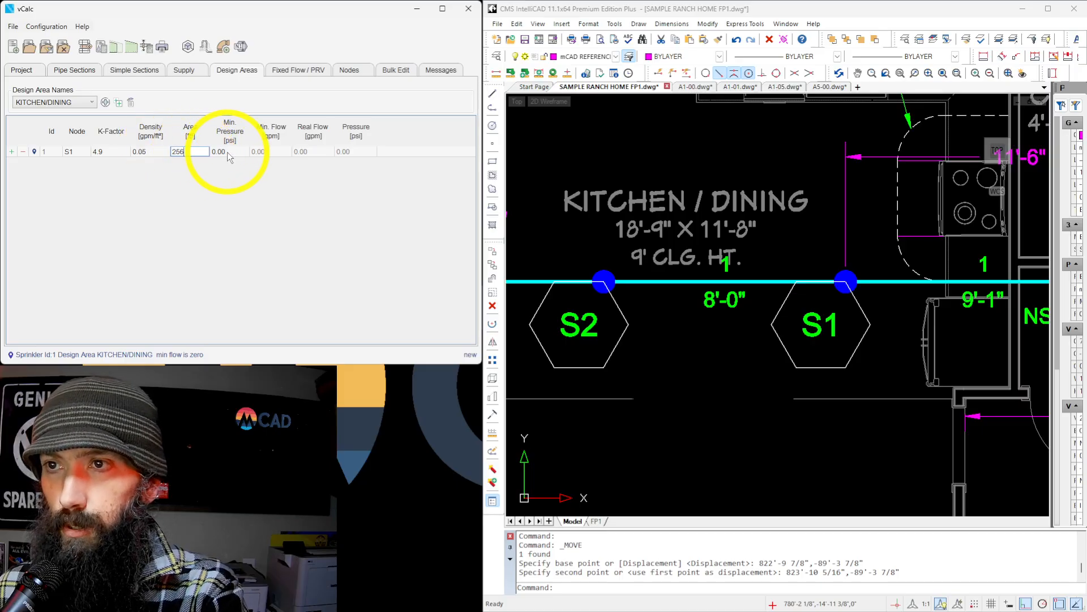
{"action": "key", "text": "Return"}
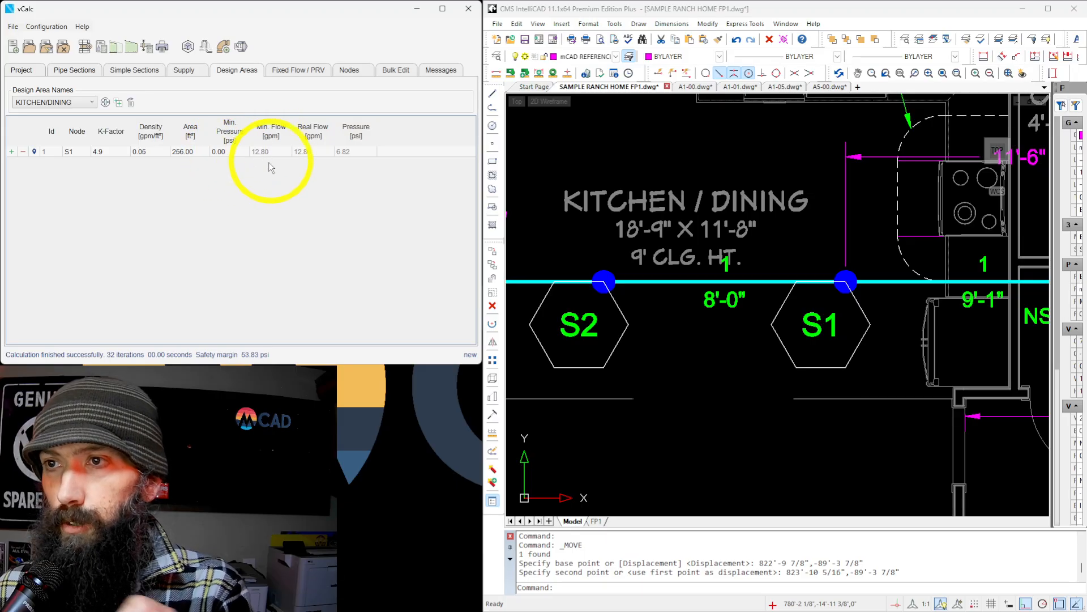
Set the S1 sprinkler's minimum pressure to 7 psi and its area to 260 ft² in the KITCHEN/DINING design area.
{"action": "double_click", "coordinate": [221, 152]}
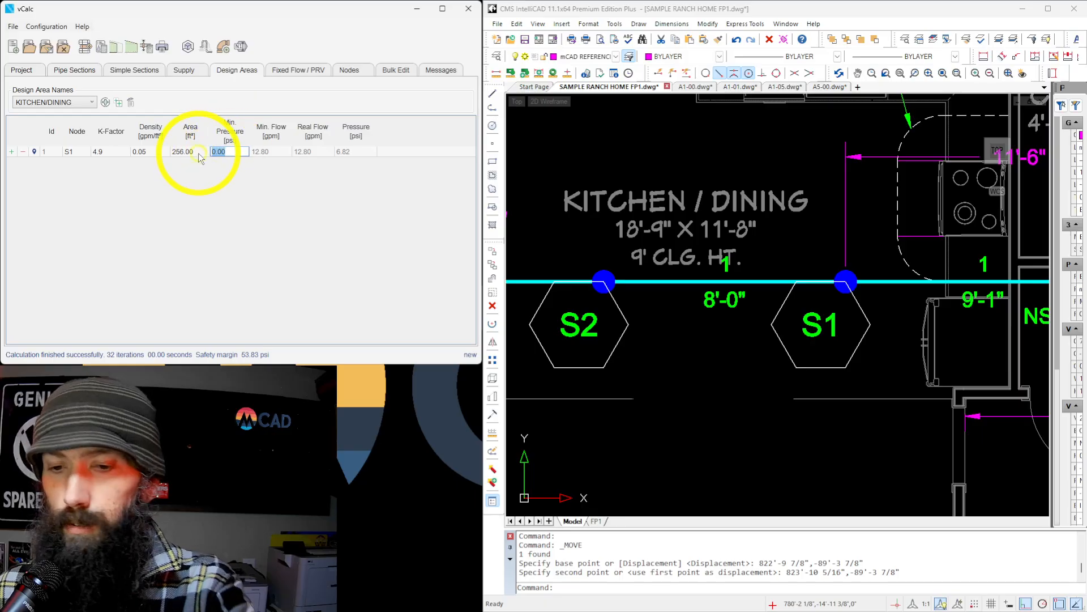
{"action": "type", "text": "7"}
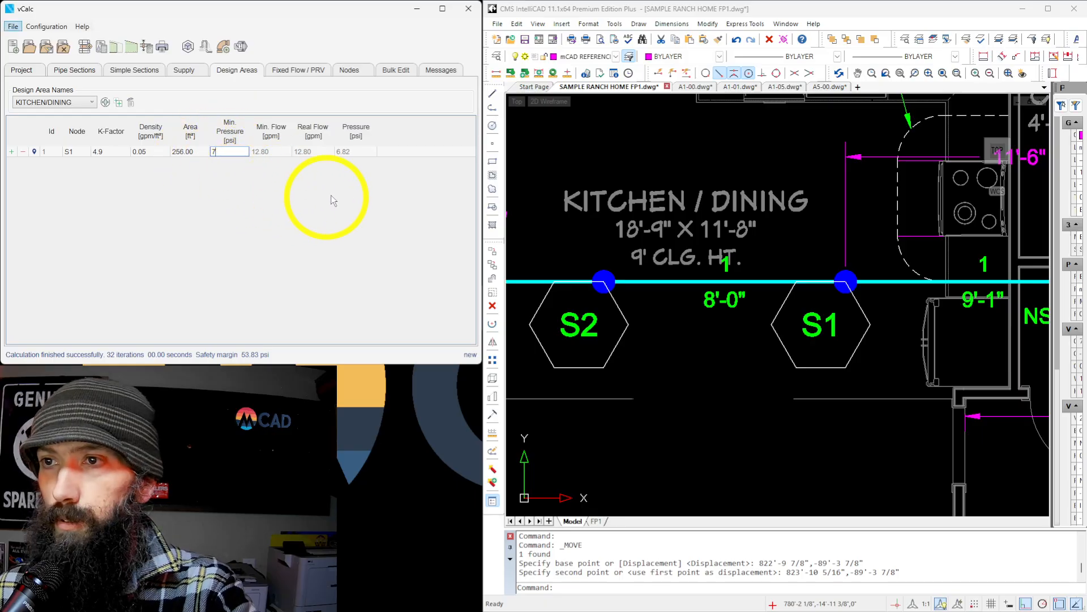
{"action": "key", "text": "alt"}
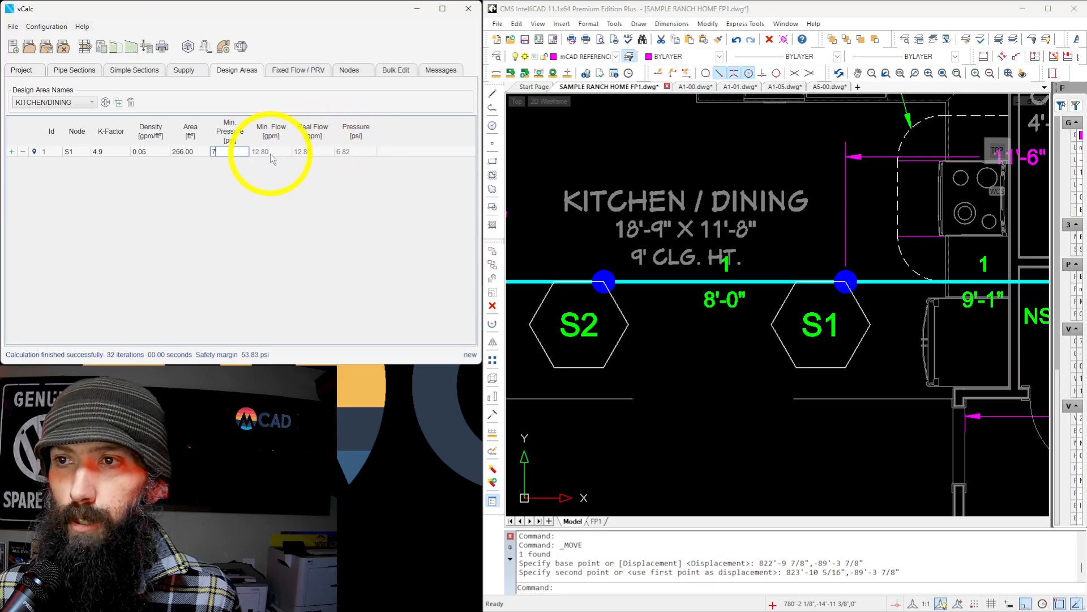
{"action": "left_click", "coordinate": [181, 153]}
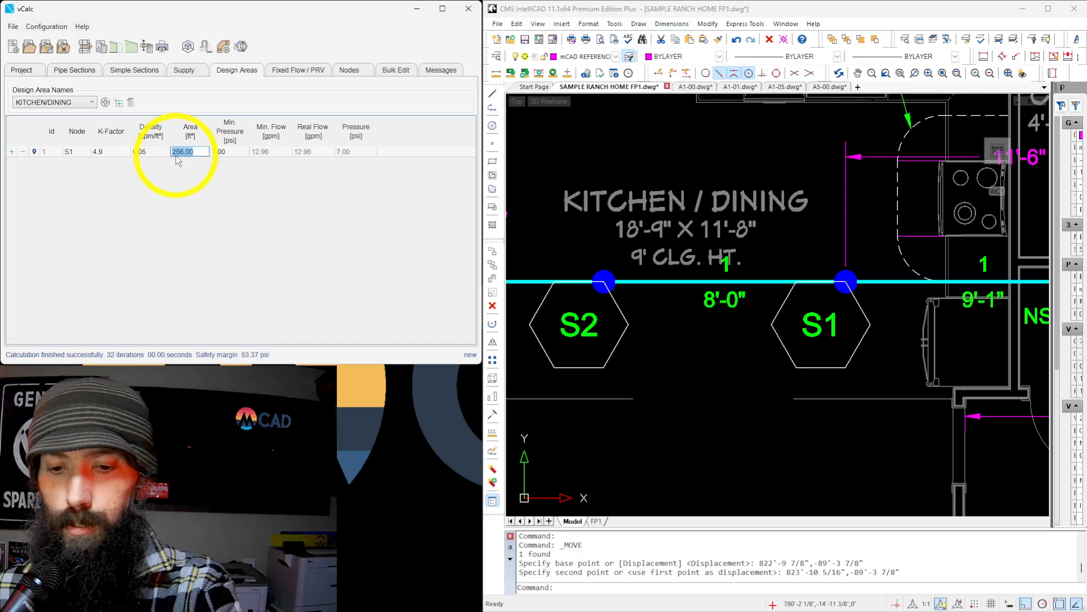
{"action": "type", "text": "26"}
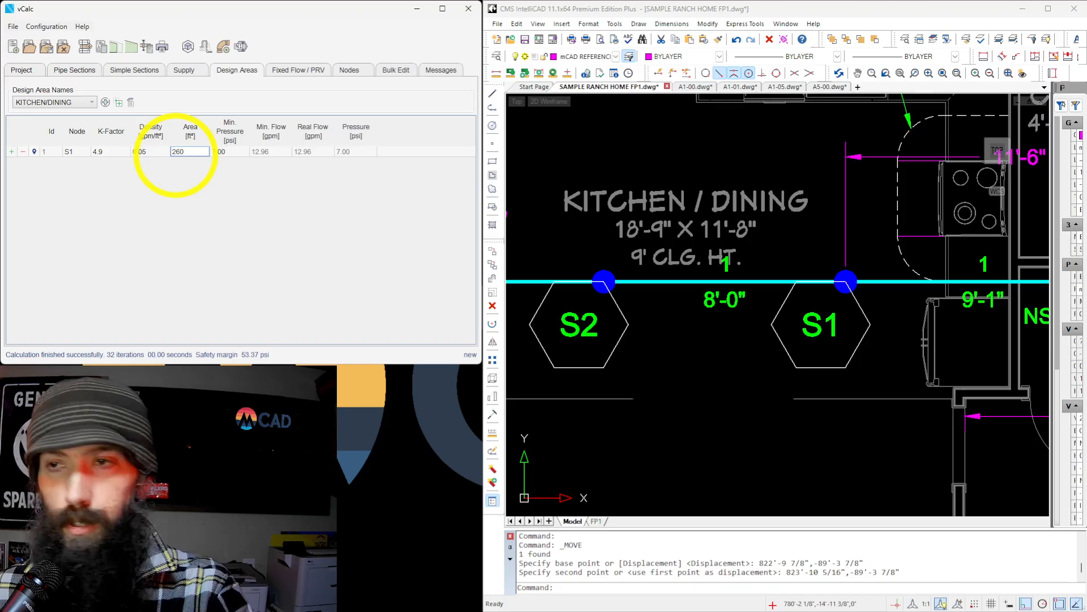
{"action": "left_click", "coordinate": [191, 164]}
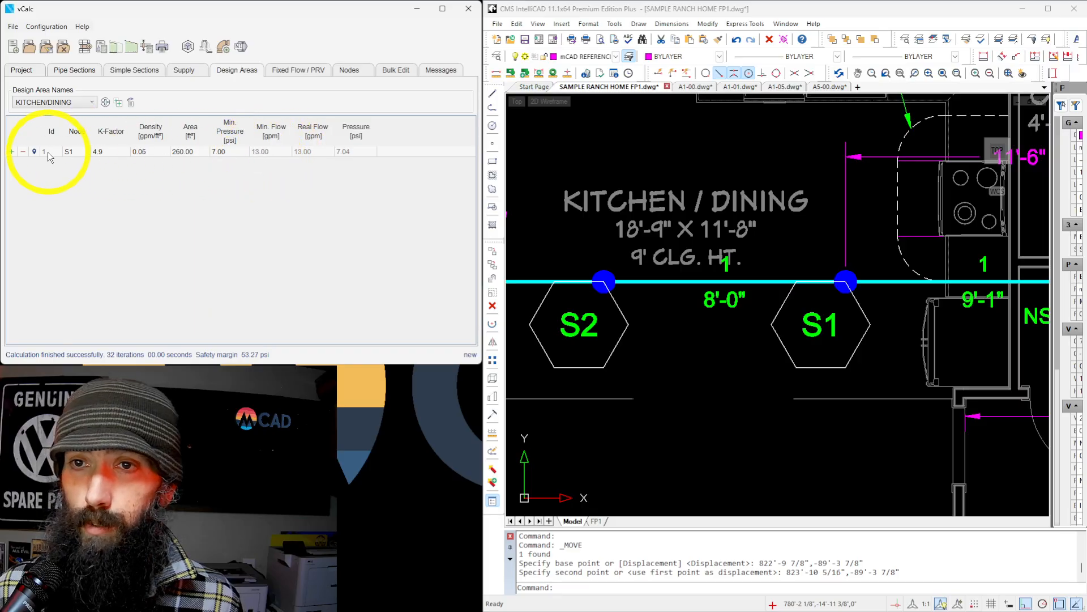
Add a second sprinkler to the KITCHEN/DINING design area based on the S1 row and assign it to node S2.
{"action": "left_click", "coordinate": [12, 151]}
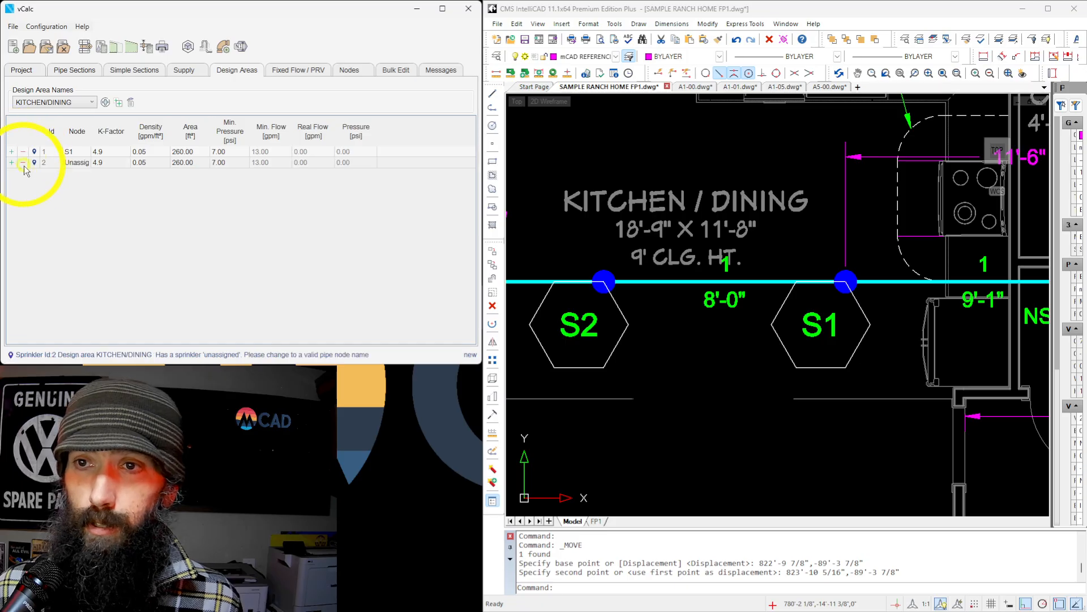
{"action": "type", "text": "S2"}
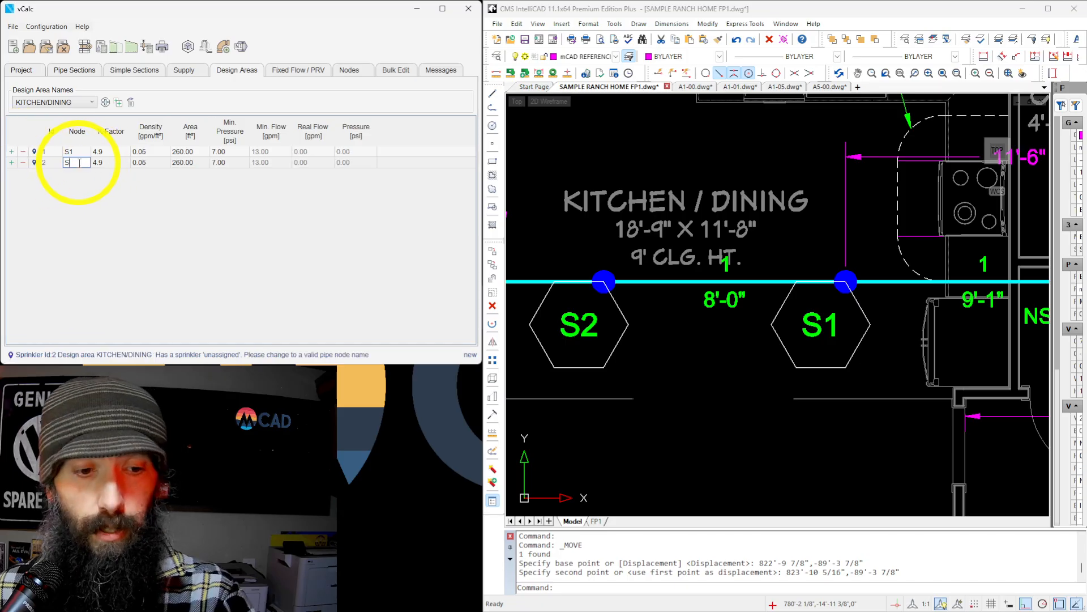
{"action": "left_click", "coordinate": [248, 222]}
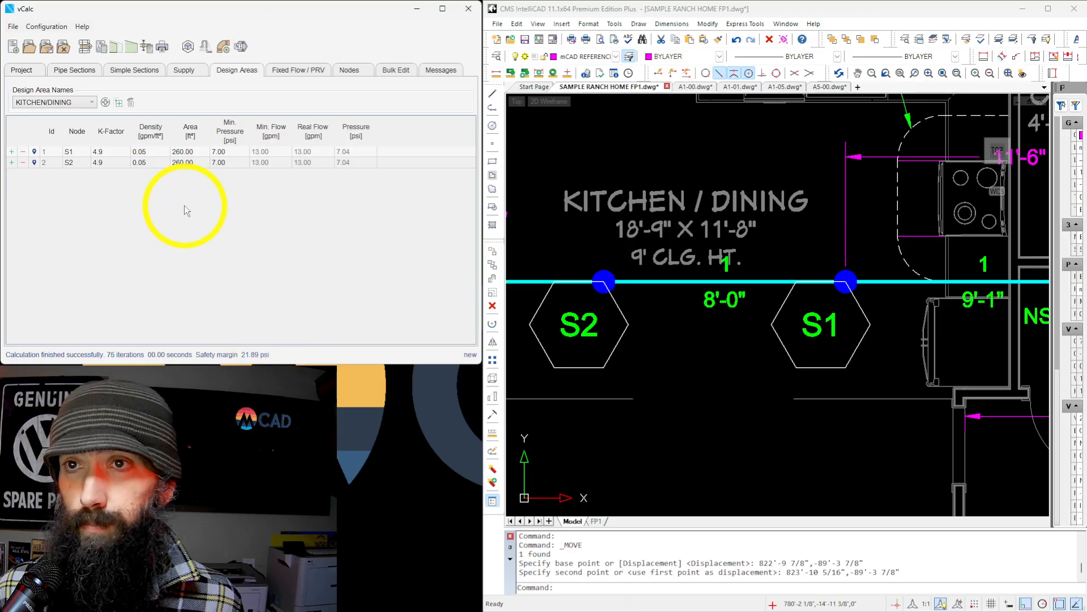
Run the hydraulic calculation for both sprinklers and check the project's calculation settings.
{"action": "left_click", "coordinate": [102, 48]}
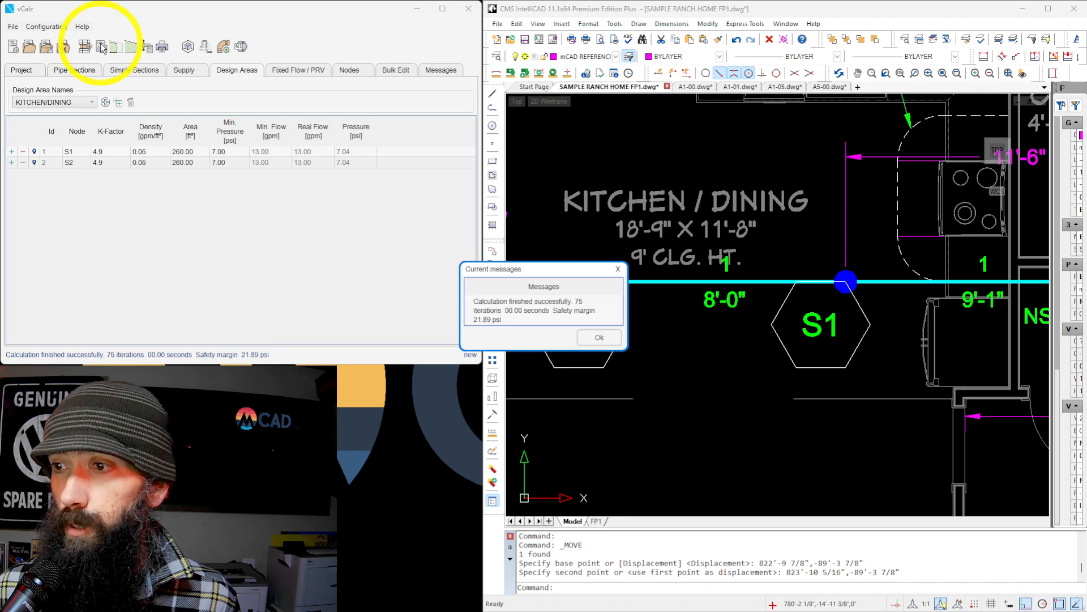
{"action": "left_click", "coordinate": [586, 337]}
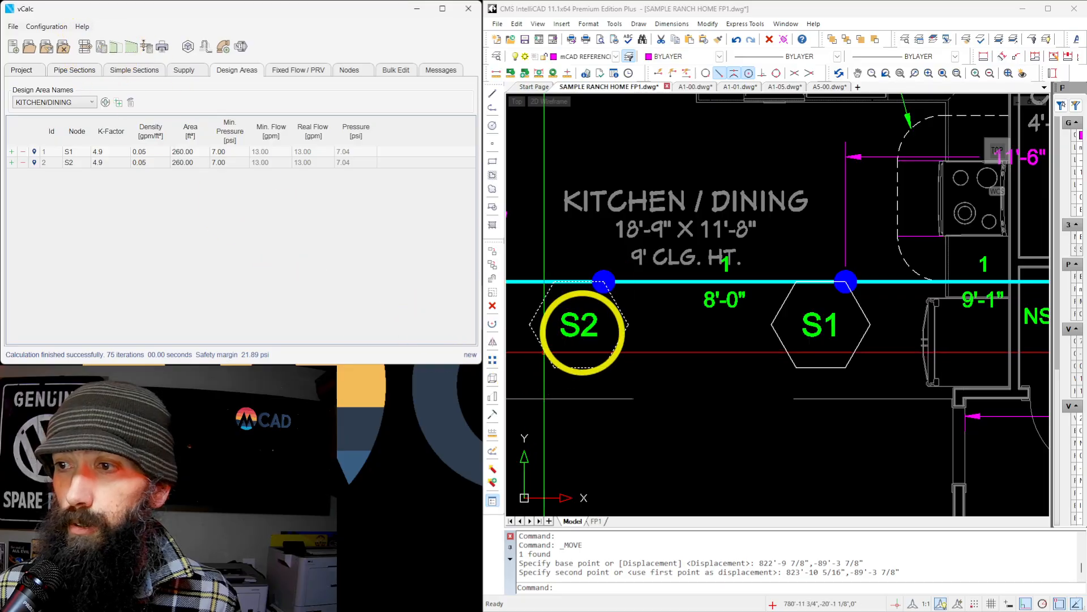
{"action": "left_click", "coordinate": [23, 70]}
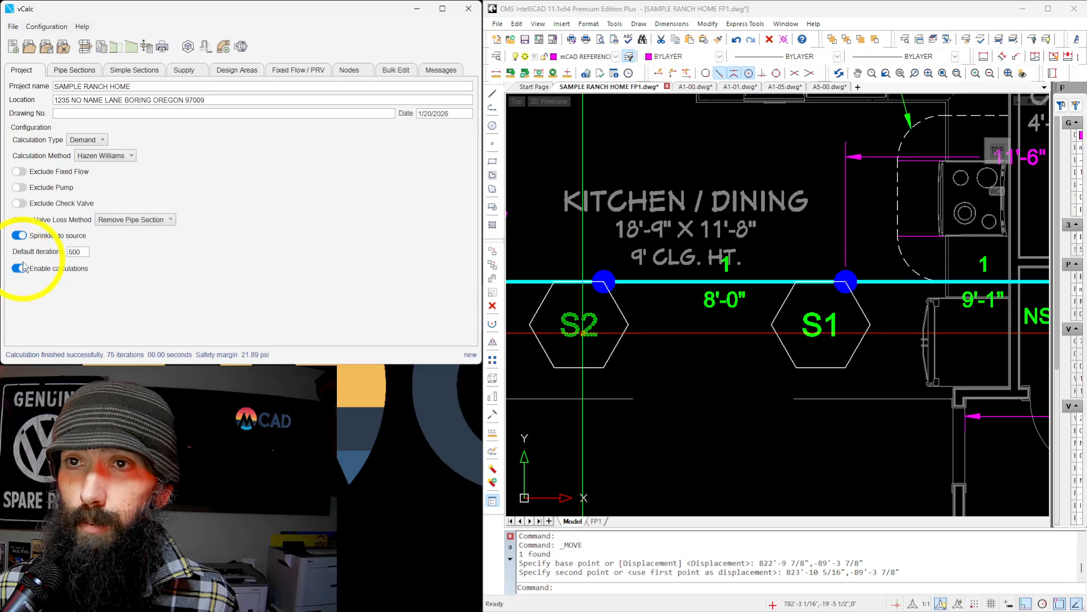
{"action": "left_click", "coordinate": [238, 71]}
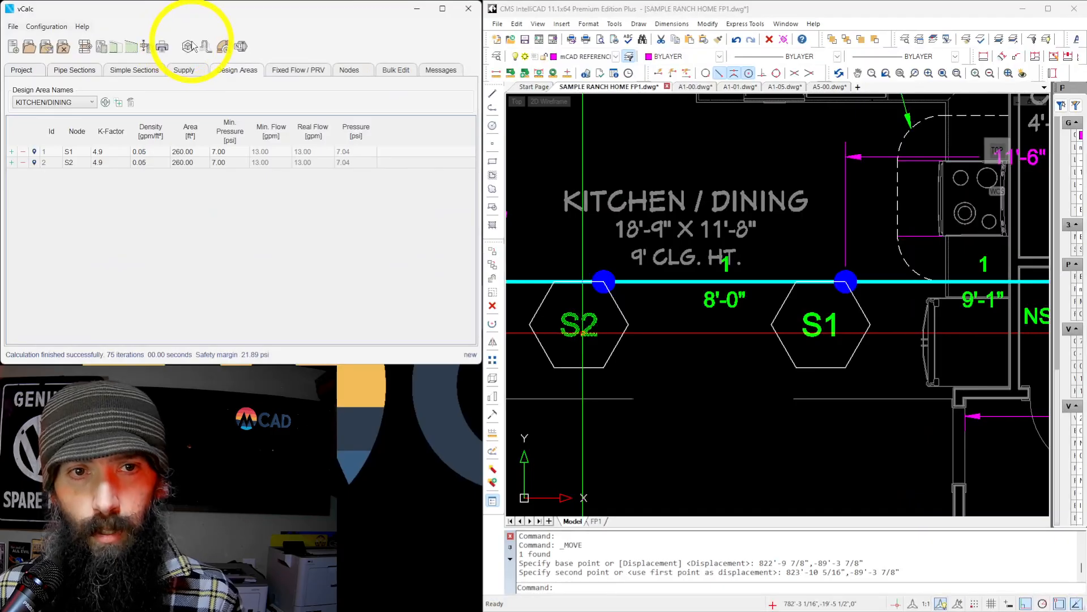
Open the 3D design view at full size and examine the piping layout from the sprinklers to the source.
{"action": "left_click", "coordinate": [191, 46]}
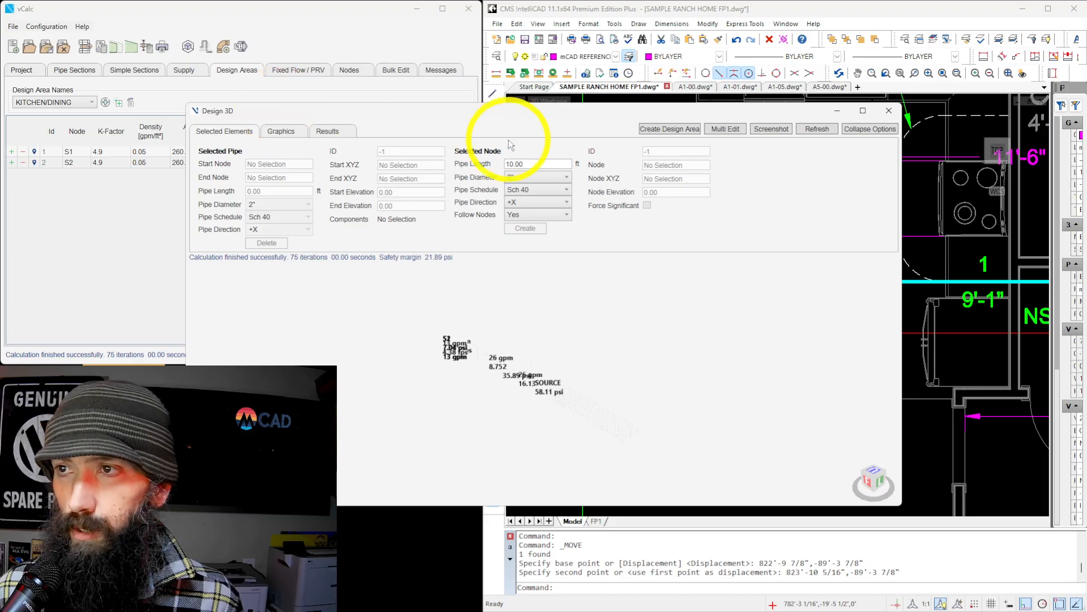
{"action": "left_click", "coordinate": [866, 110]}
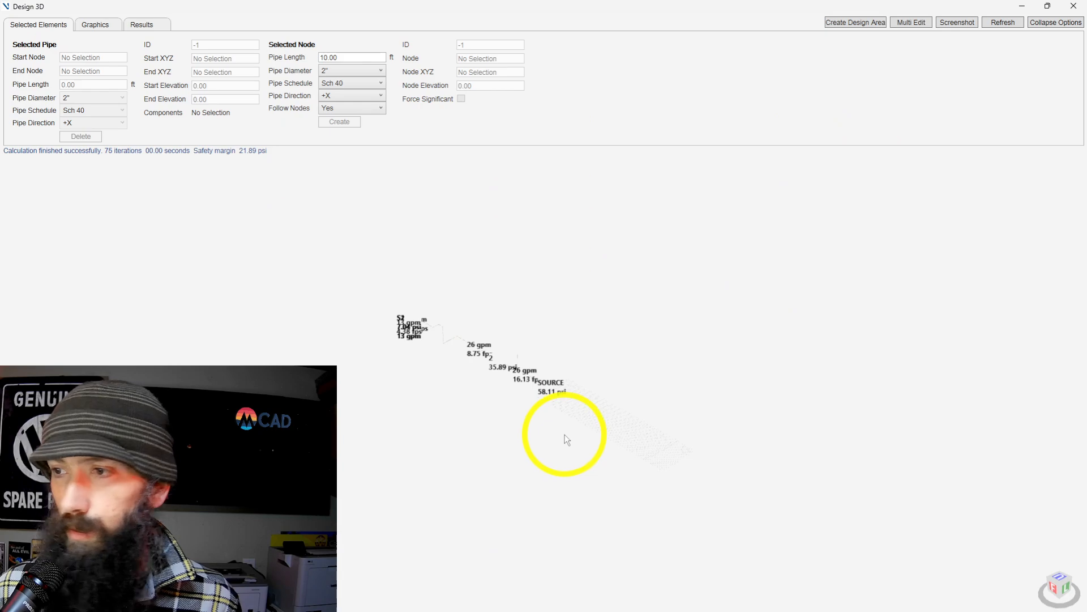
{"action": "scroll", "coordinate": [449, 370], "scroll_direction": "up", "scroll_amount": 5}
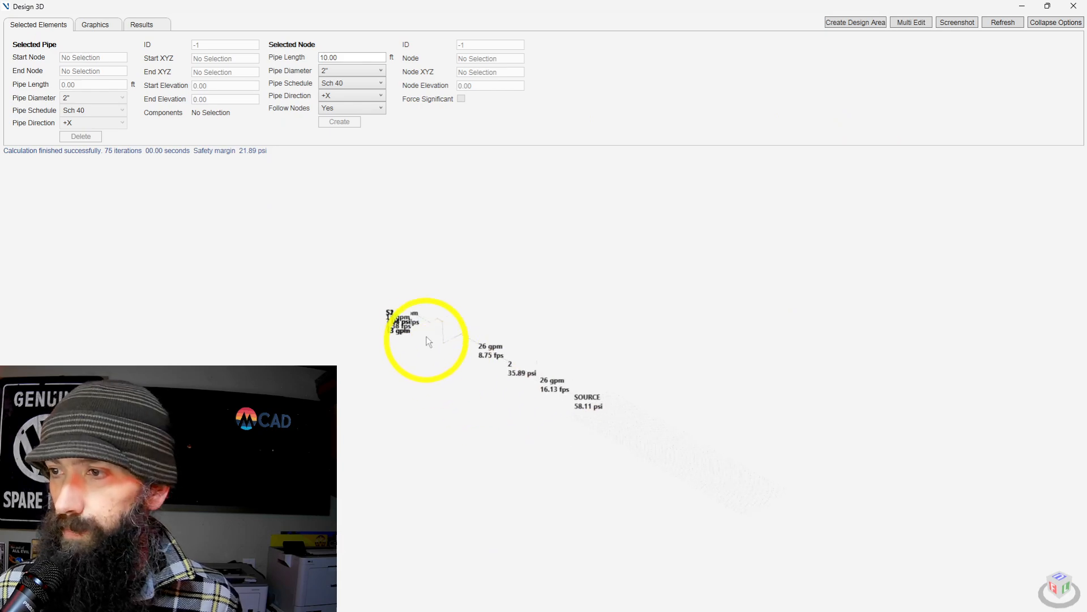
{"action": "scroll", "coordinate": [482, 358], "scroll_direction": "up", "scroll_amount": 3}
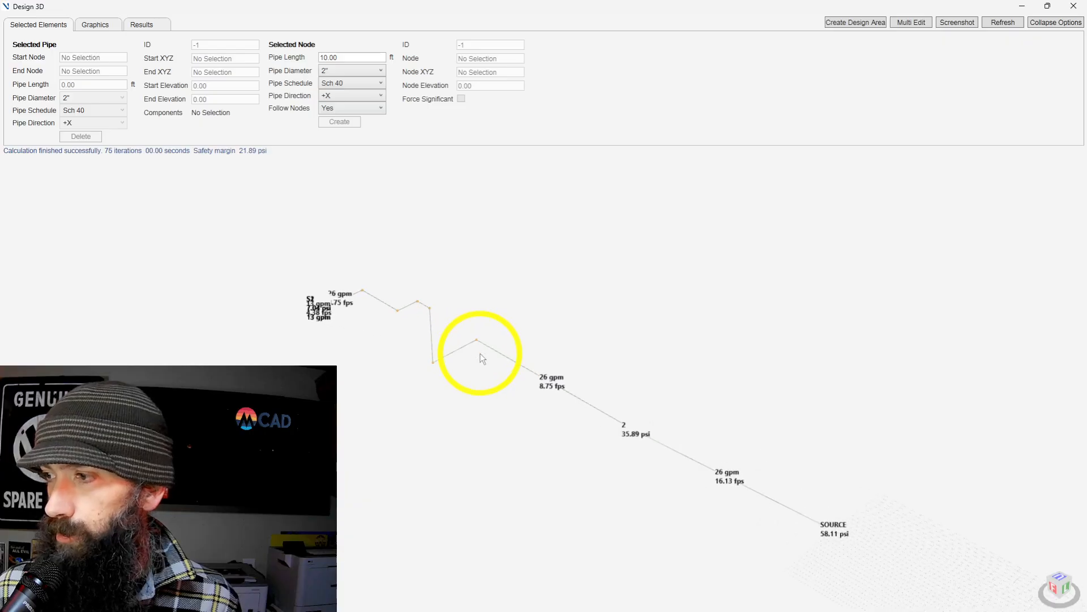
{"action": "scroll", "coordinate": [424, 369], "scroll_direction": "up", "scroll_amount": 2}
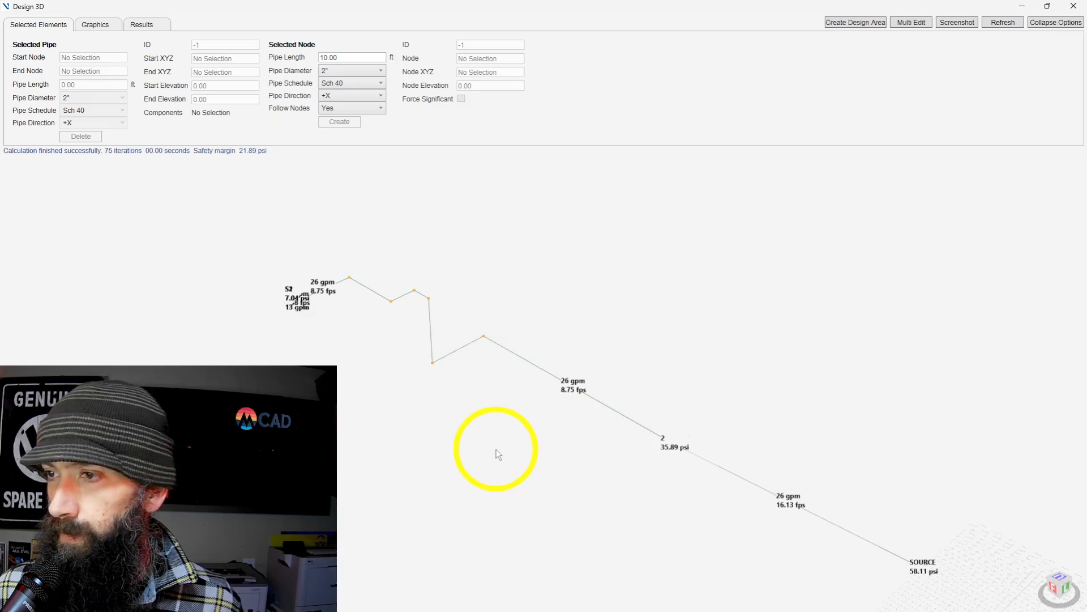
Start a screenshot of the 3D piping with the whole run from the sprinklers to SOURCE in the frame.
{"action": "scroll", "coordinate": [497, 450], "scroll_direction": "up", "scroll_amount": 2}
{"action": "scroll", "coordinate": [497, 308], "scroll_direction": "down", "scroll_amount": 2}
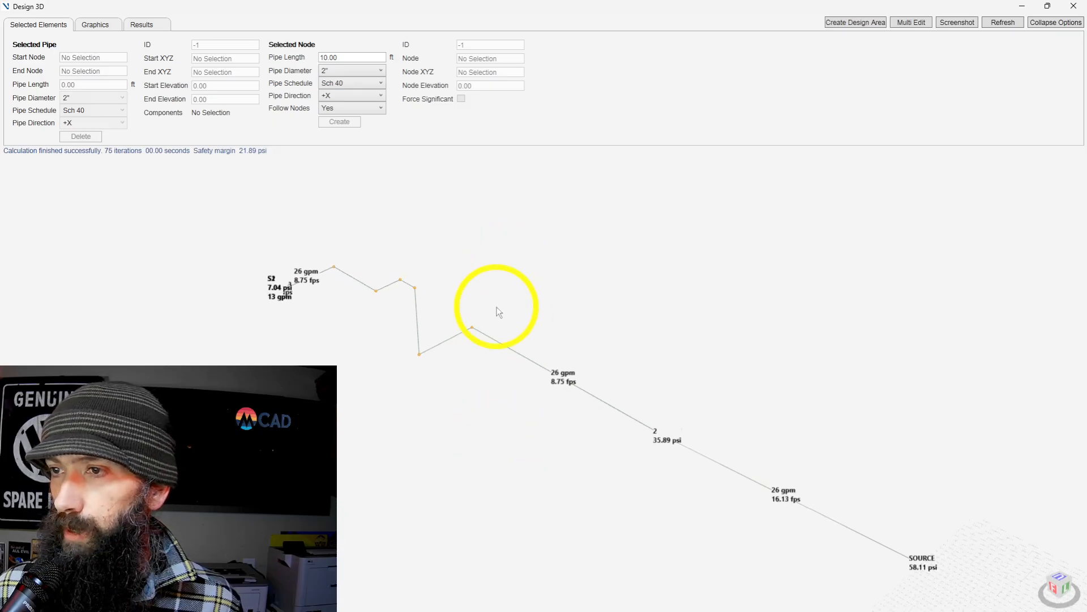
{"action": "scroll", "coordinate": [544, 592], "scroll_direction": "up", "scroll_amount": 2}
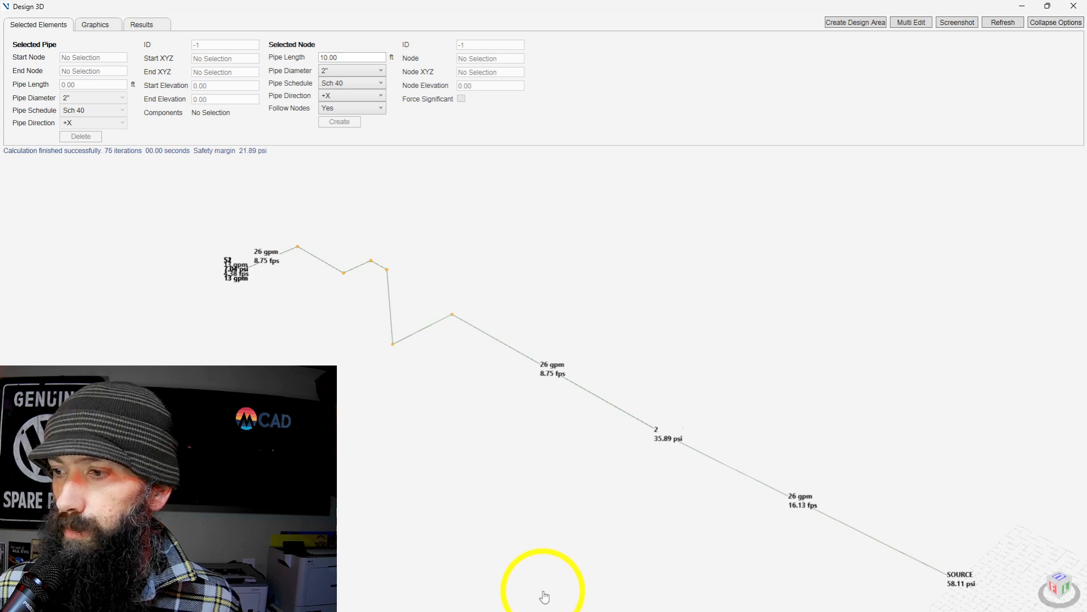
{"action": "middle_click_drag", "start_coordinate": [545, 597], "coordinate": [544, 570]}
{"action": "scroll", "coordinate": [544, 566], "scroll_direction": "up", "scroll_amount": 2}
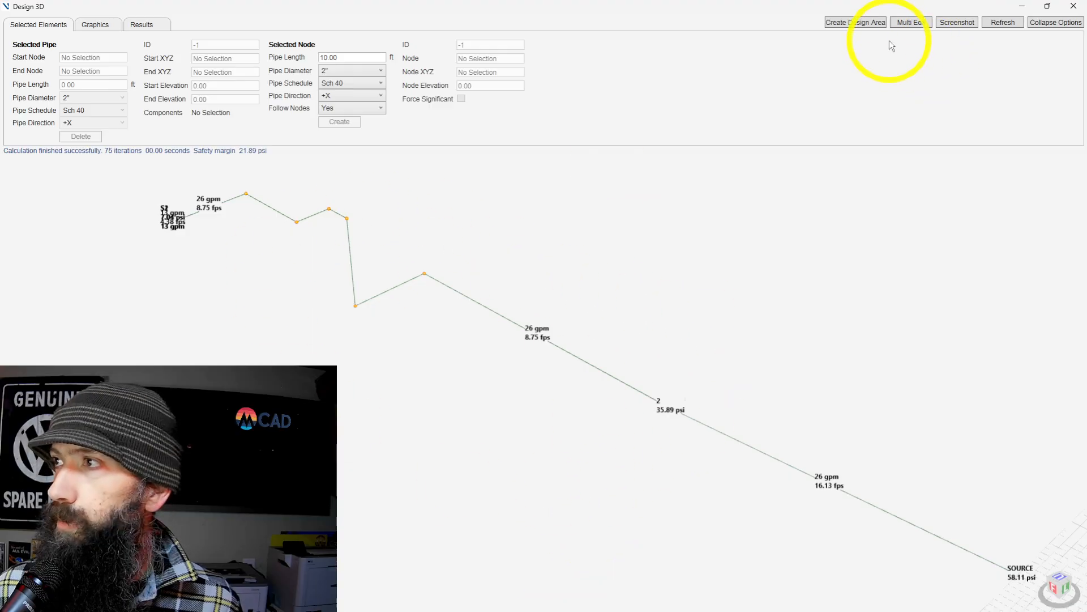
{"action": "left_click", "coordinate": [970, 26]}
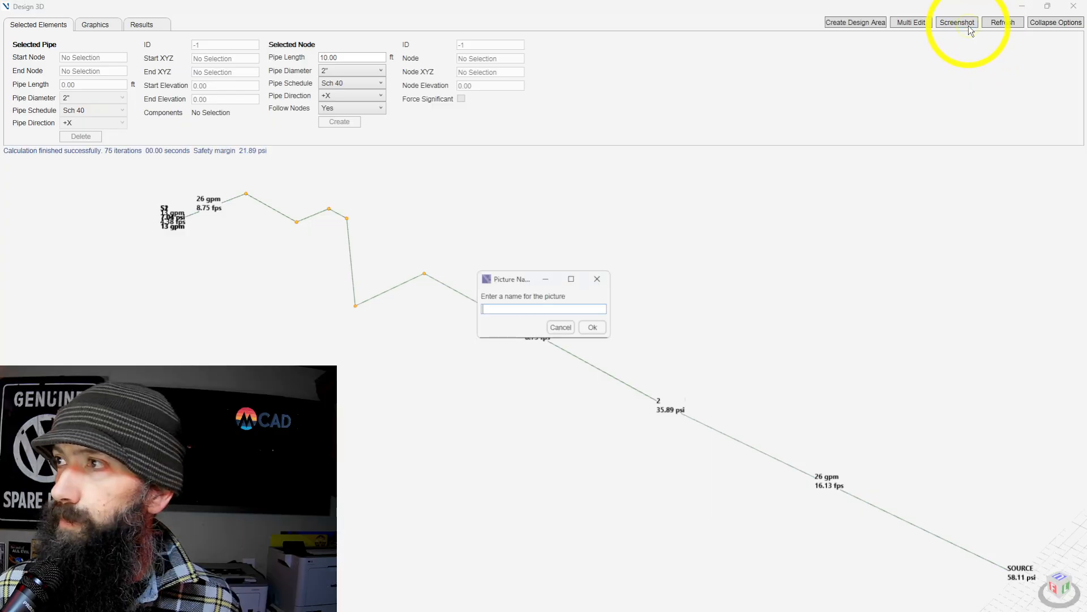
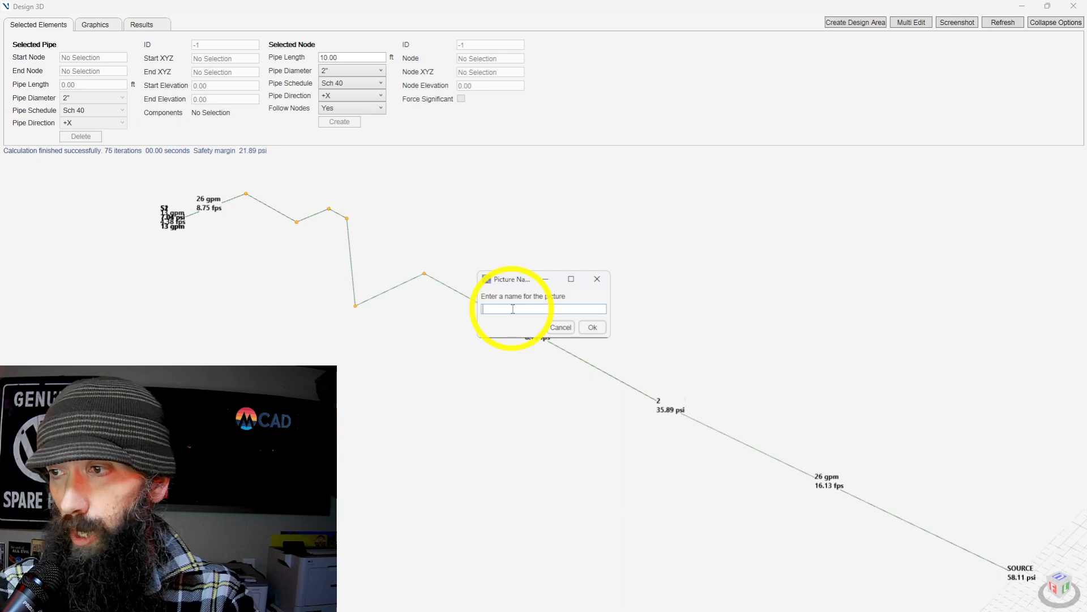
Name the 3D piping screenshot KITCHEN/DINING, save it and close the 3D design view.
{"action": "type", "text": "KITCHEN"}
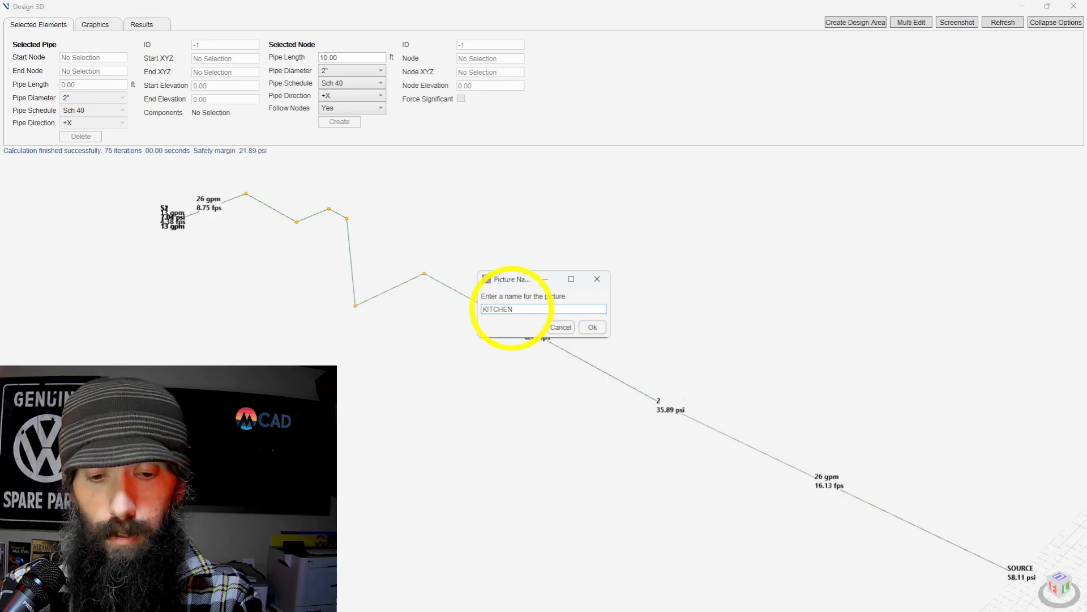
{"action": "type", "text": "/DI"}
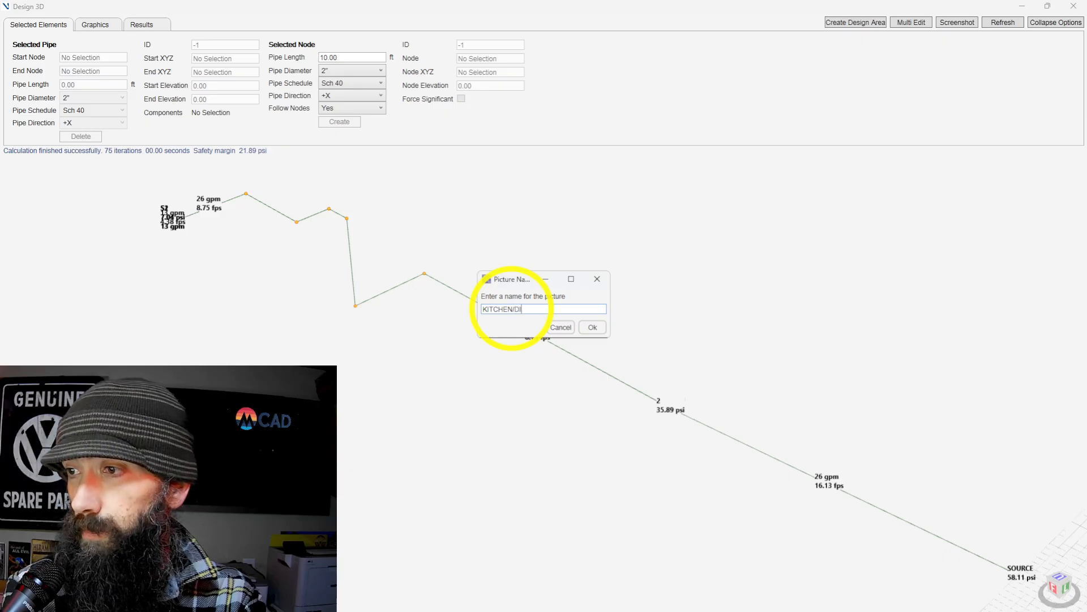
{"action": "type", "text": "NING"}
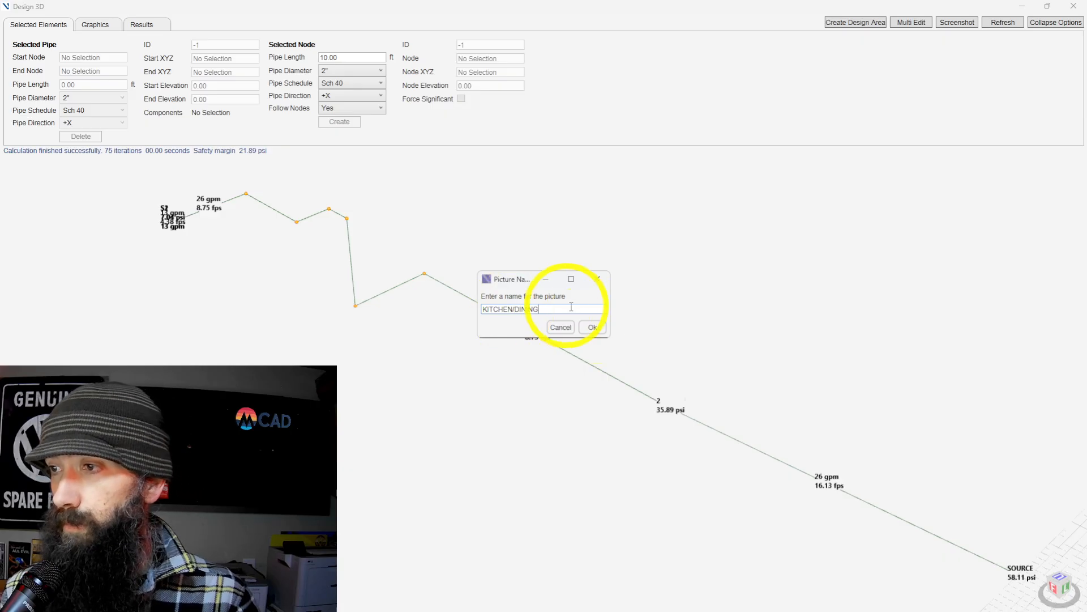
{"action": "left_click", "coordinate": [593, 328]}
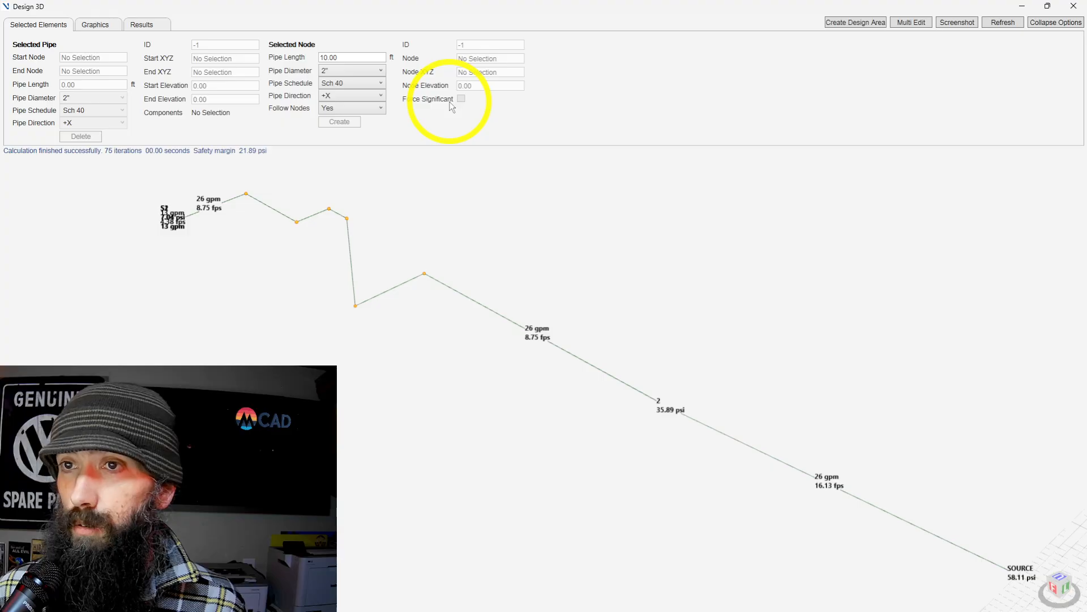
{"action": "left_click", "coordinate": [1069, 12]}
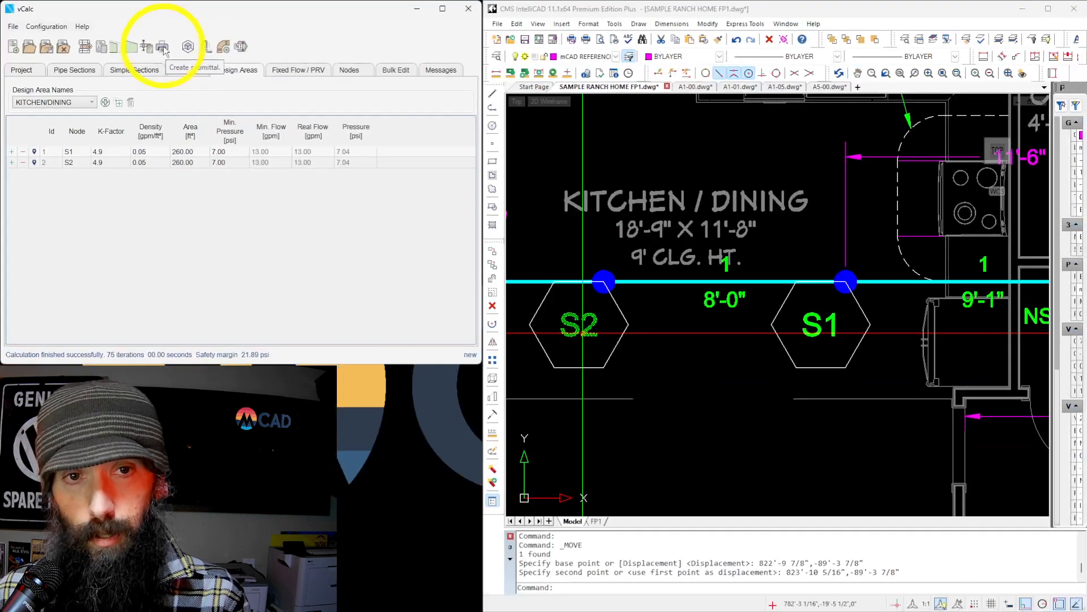
Start creating the submittal and include the KITCHEN/DINING screenshot and the curve details in its print options.
{"action": "left_click", "coordinate": [163, 49]}
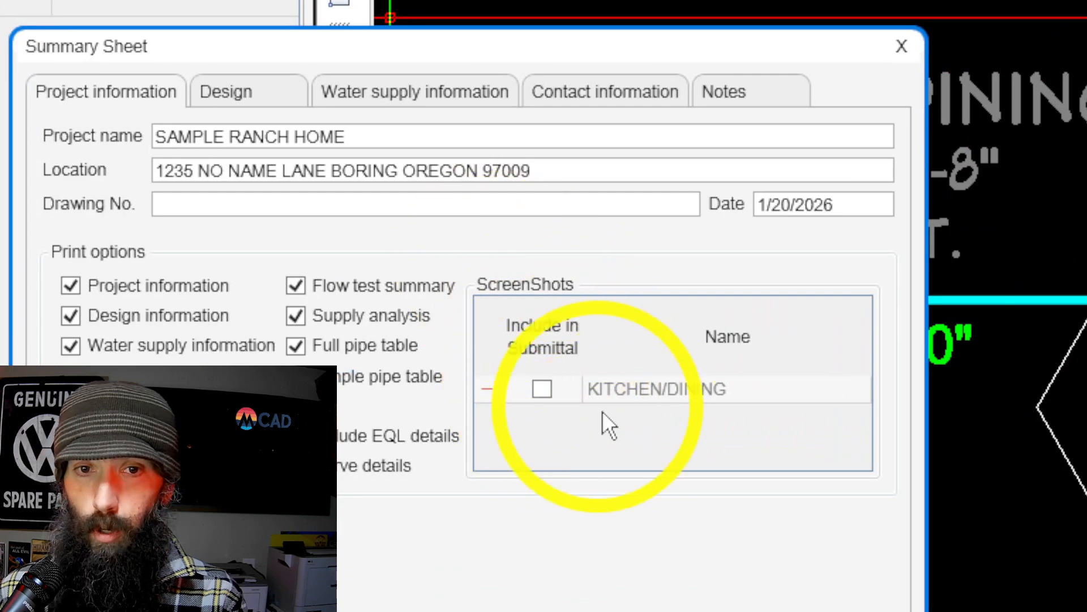
{"action": "left_click", "coordinate": [549, 396]}
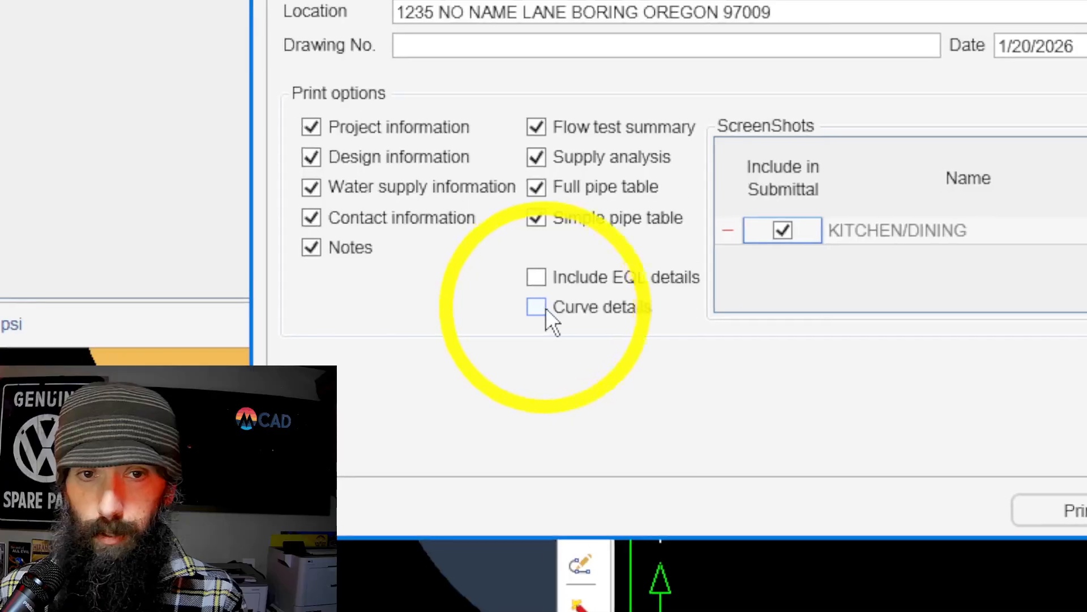
{"action": "left_click", "coordinate": [539, 307]}
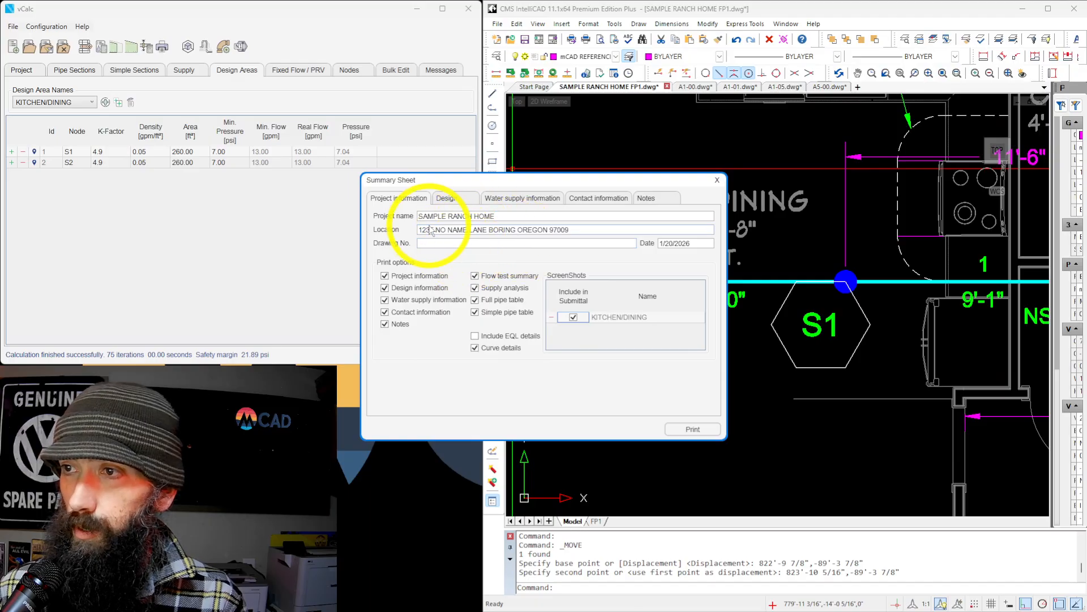
Enter KITCHEN/DINING as the remote area location in the summary sheet's design information.
{"action": "left_click", "coordinate": [445, 199]}
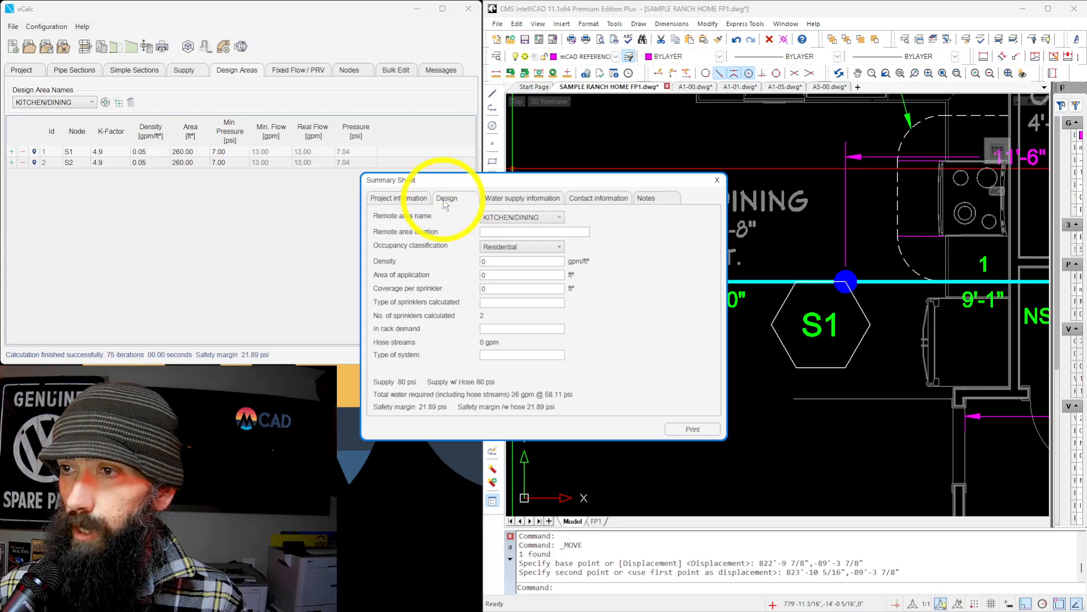
{"action": "left_click", "coordinate": [499, 232]}
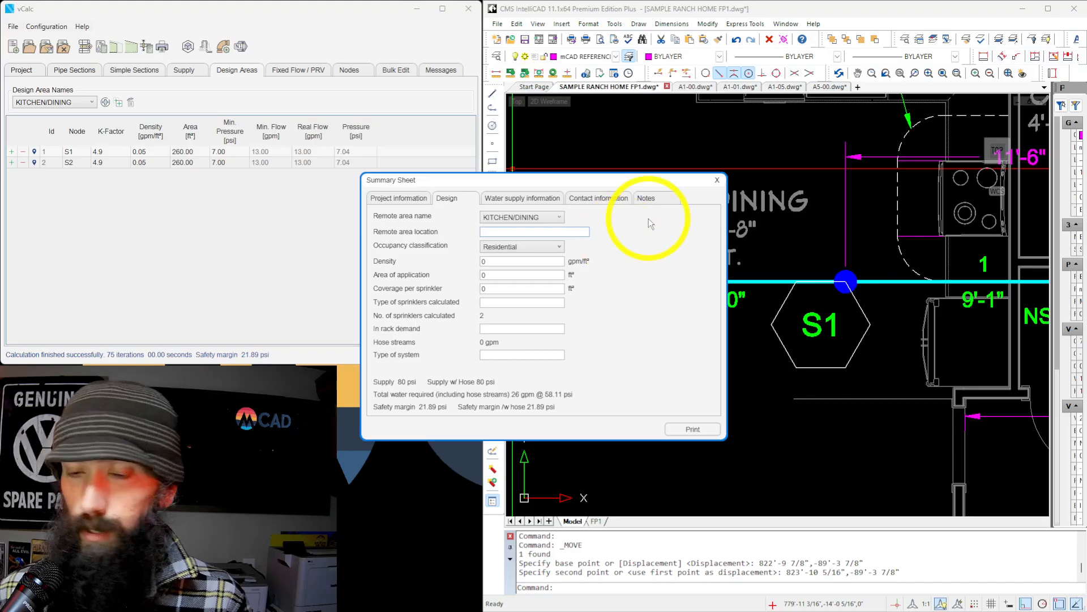
{"action": "type", "text": "KITCHEN"}
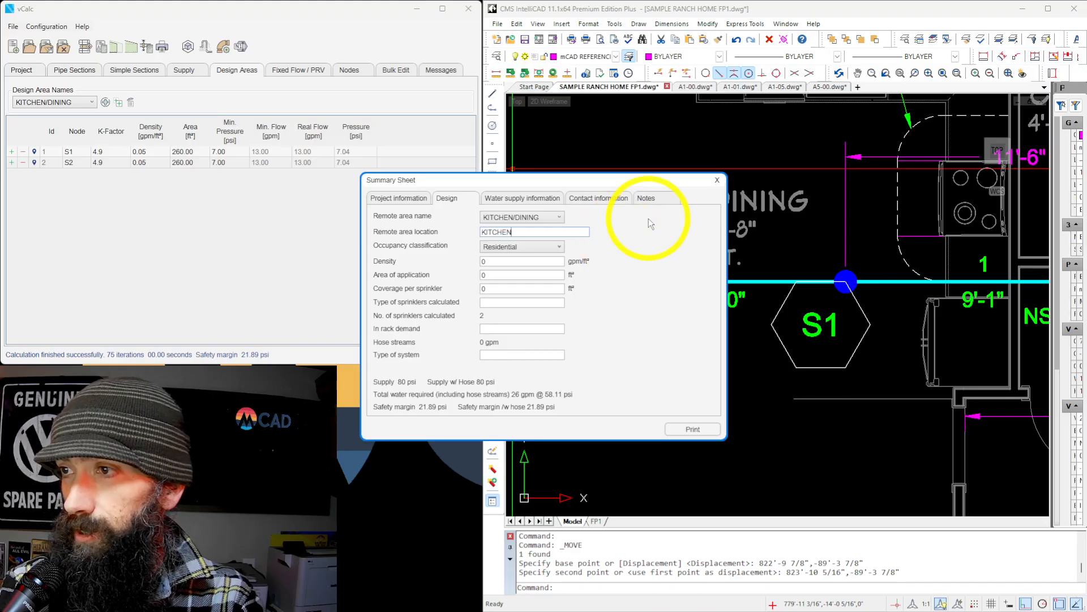
{"action": "type", "text": "/DINING"}
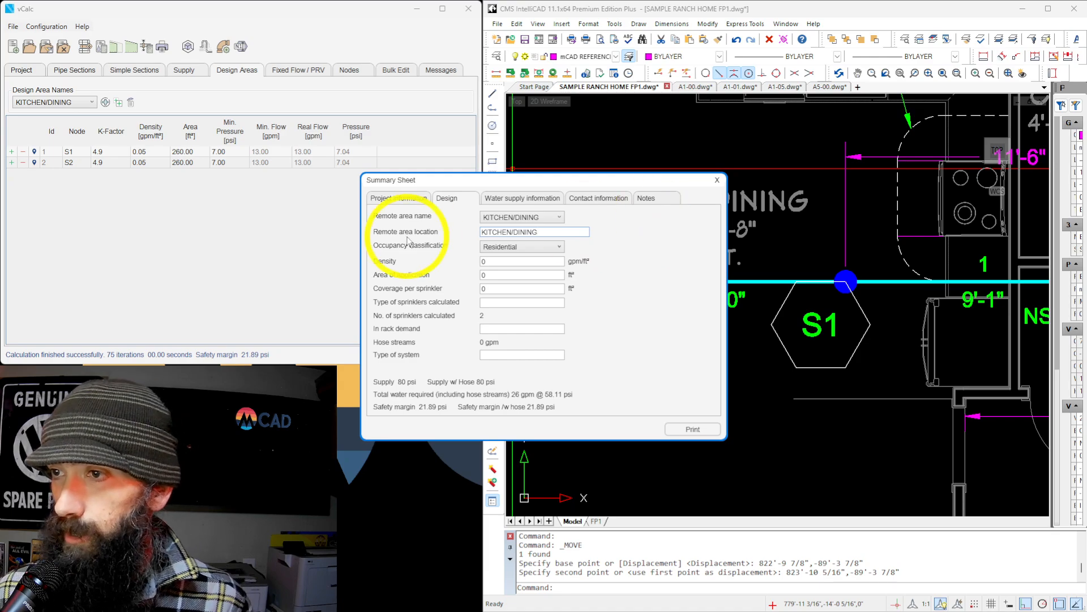
Set the remote area's density to 0.05 gpm/ft², area of application to 512 ft² and coverage per sprinkler to 256 ft².
{"action": "left_click_drag", "start_coordinate": [494, 261], "coordinate": [461, 265]}
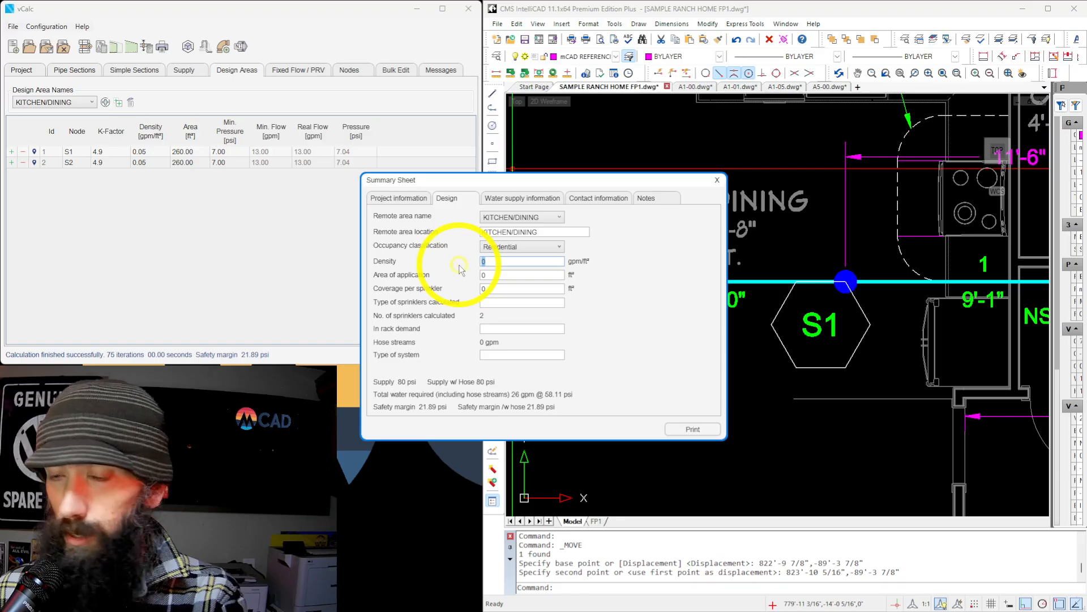
{"action": "type", "text": ".05"}
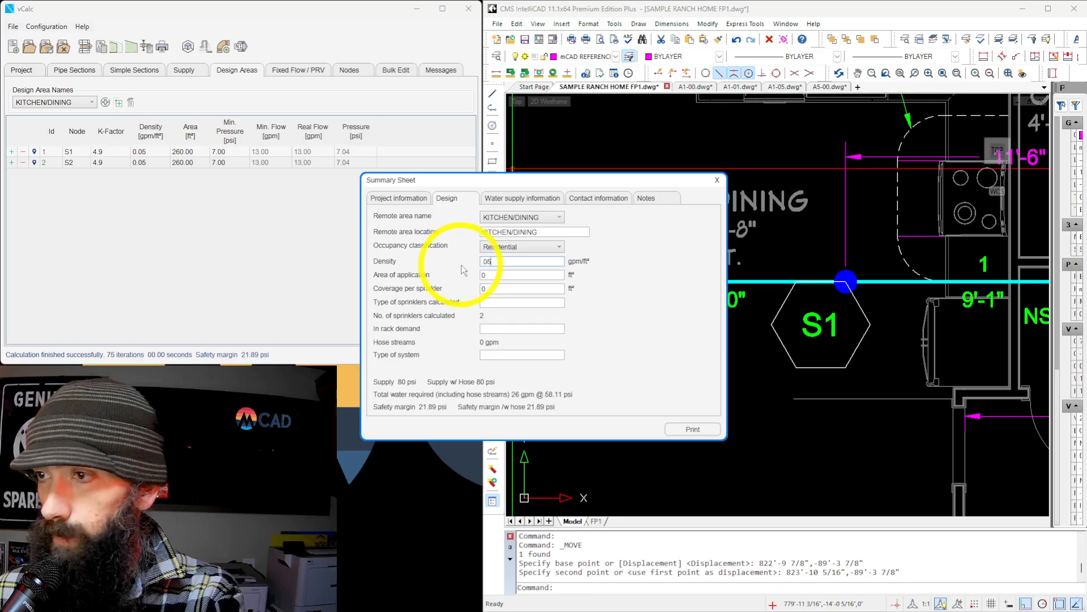
{"action": "left_click", "coordinate": [494, 275]}
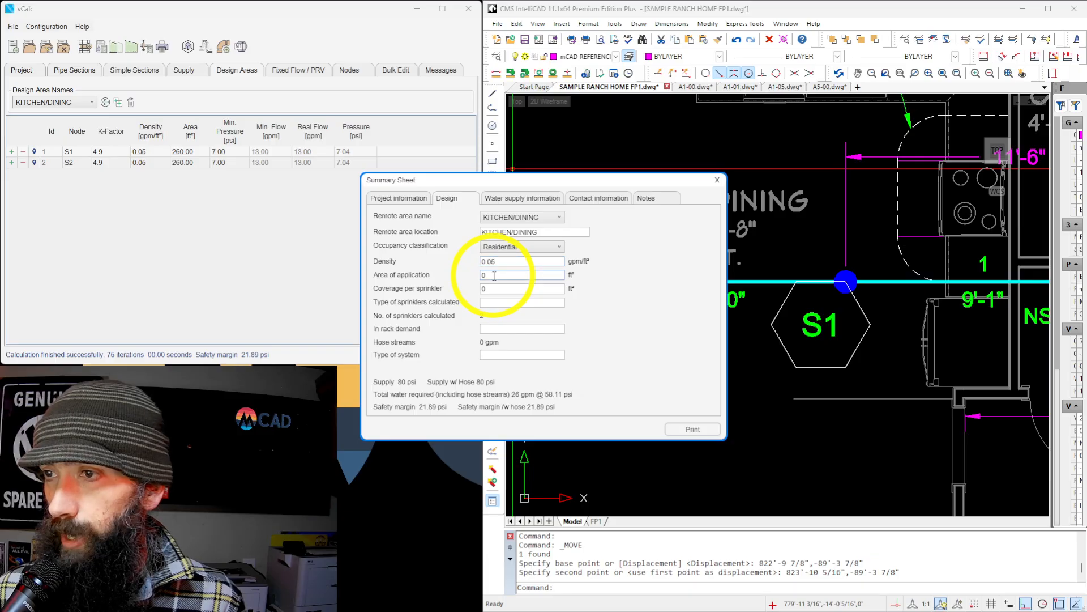
{"action": "left_click_drag", "start_coordinate": [494, 275], "coordinate": [483, 276]}
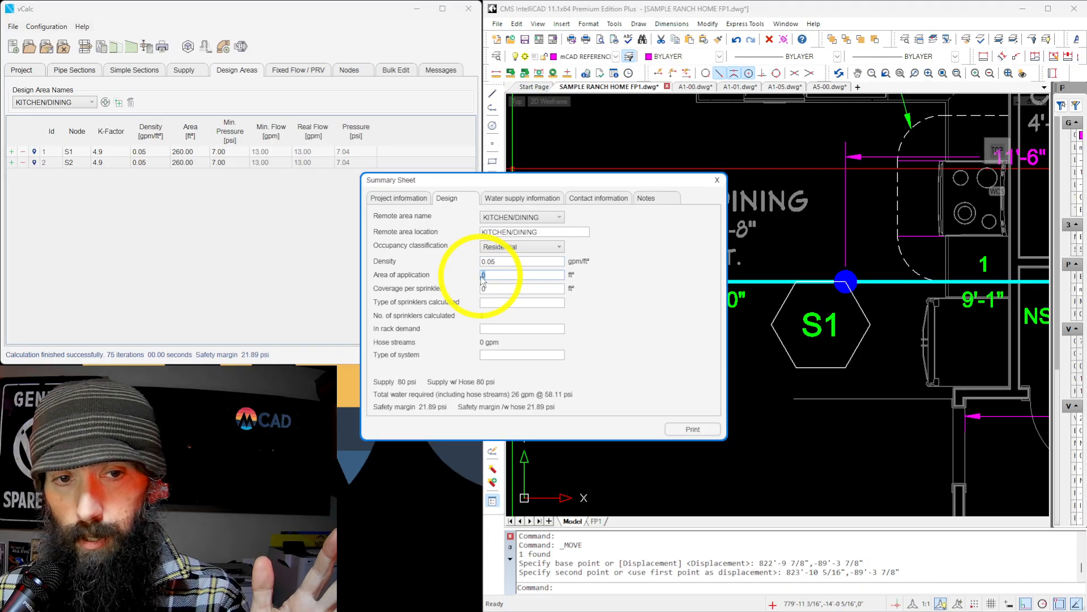
{"action": "type", "text": "512"}
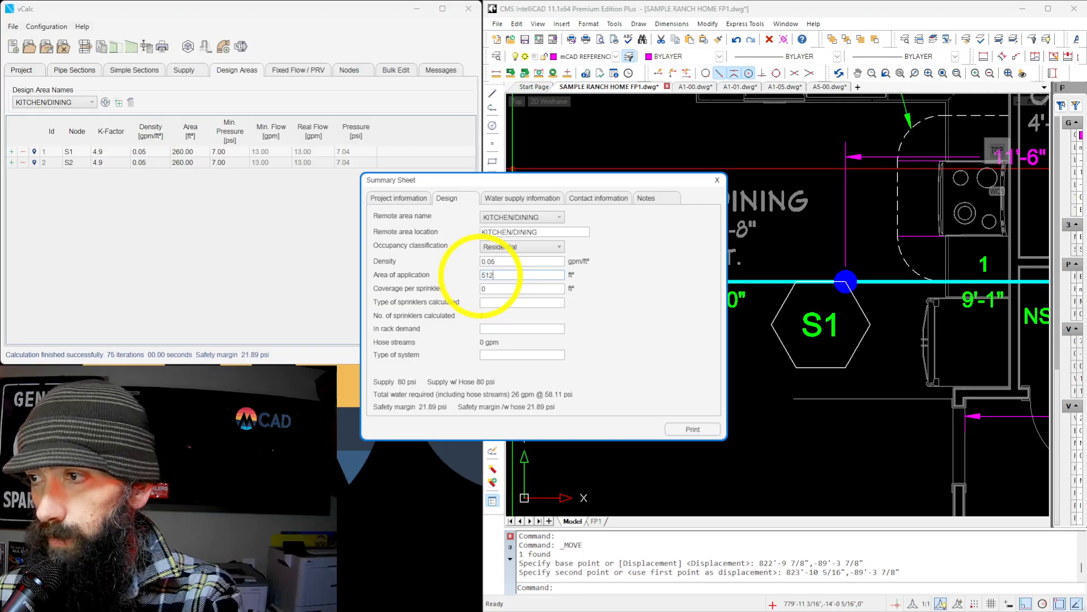
{"action": "left_click_drag", "start_coordinate": [487, 287], "coordinate": [482, 288]}
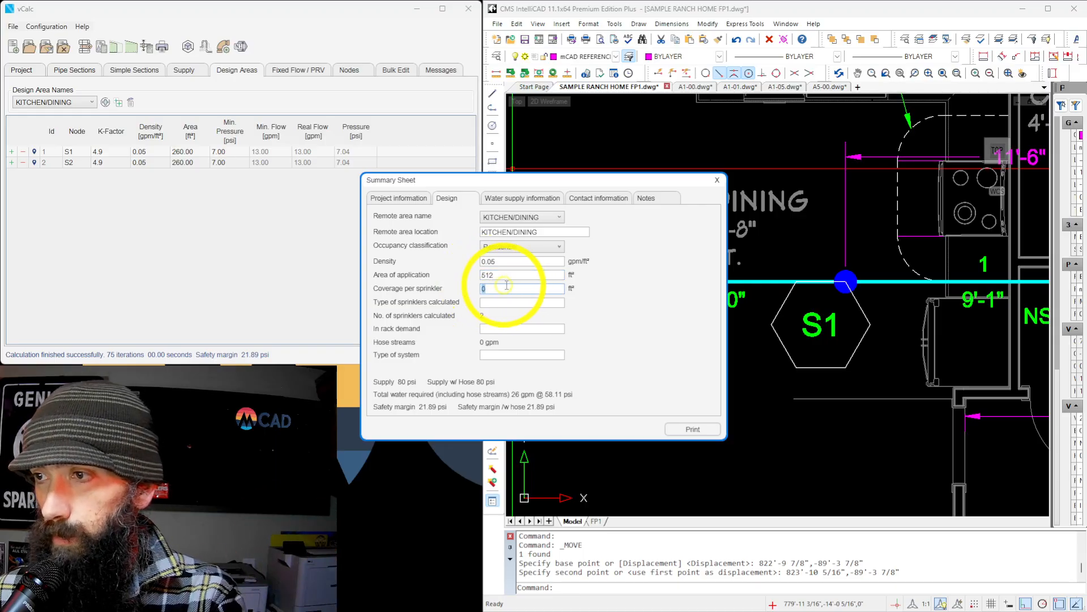
{"action": "type", "text": "256"}
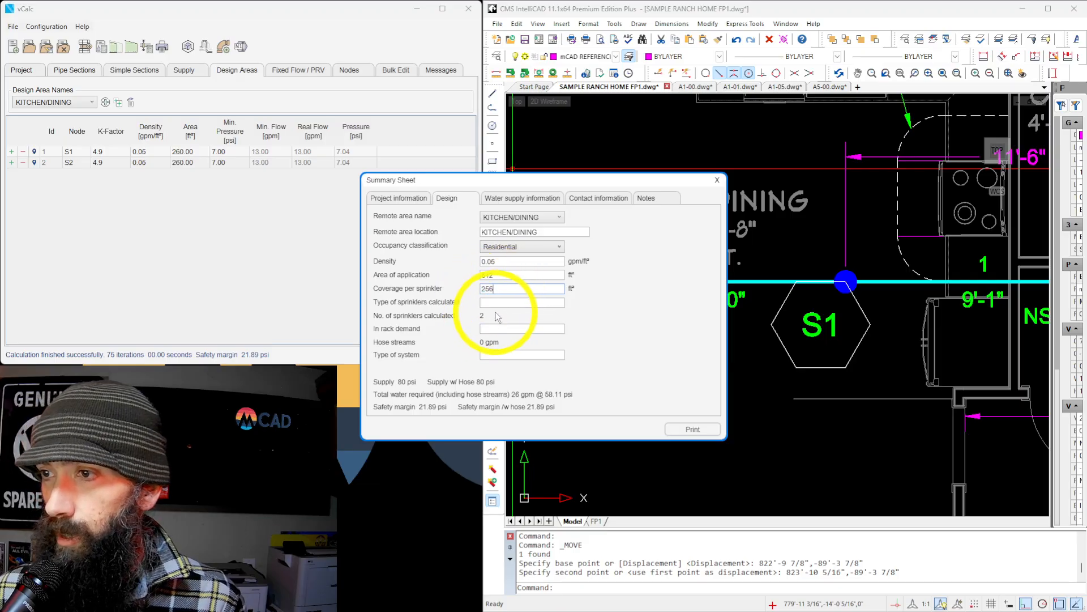
Enter SENJU SS8464 as the type of sprinklers calculated and WET as the type of system.
{"action": "left_click", "coordinate": [494, 305]}
{"action": "type", "text": "S"}
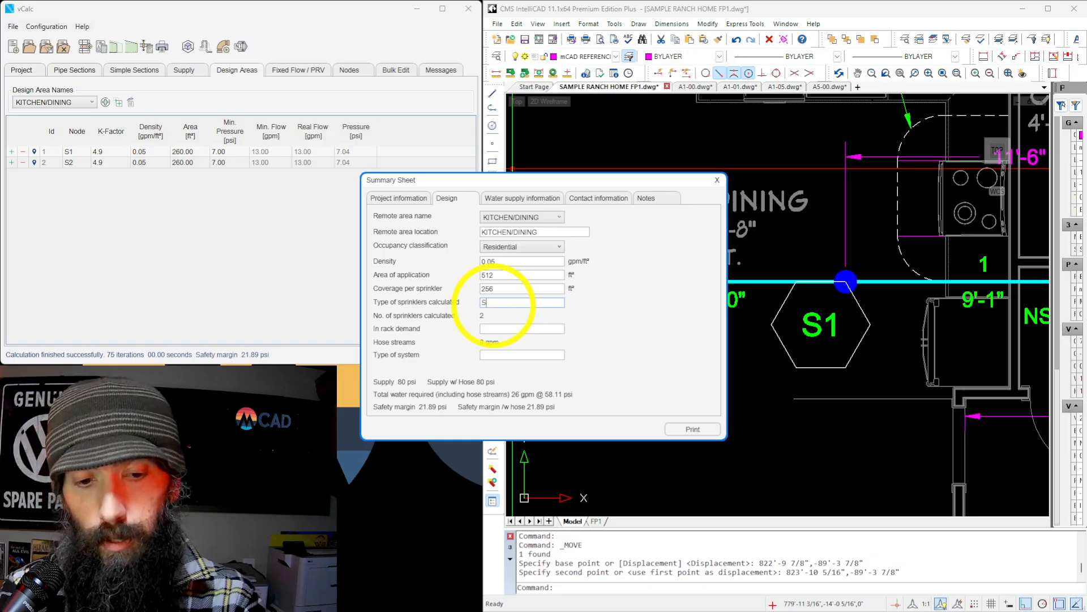
{"action": "type", "text": "ENJU"}
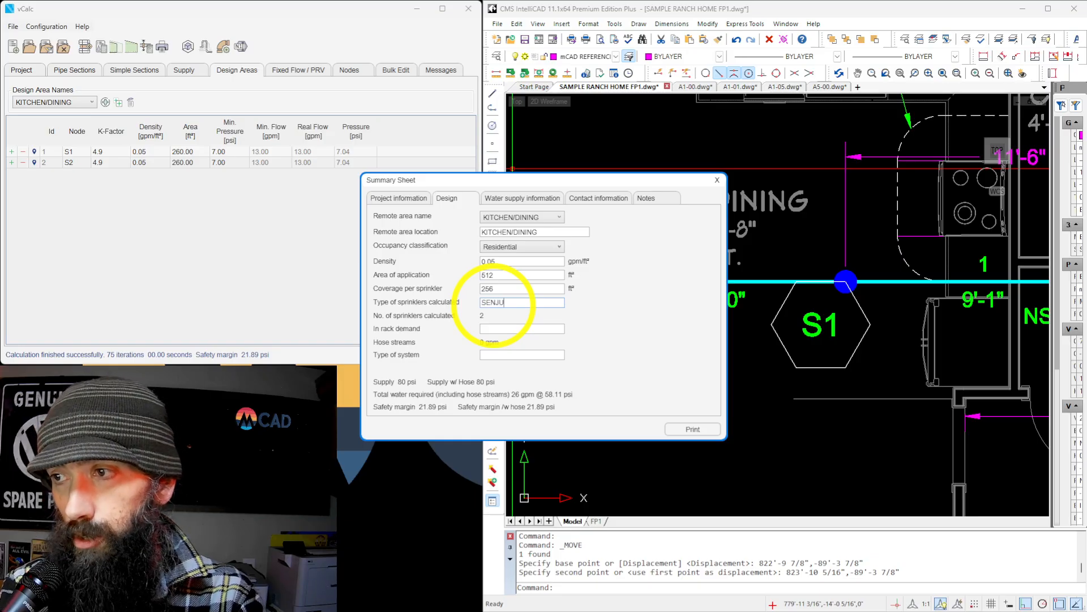
{"action": "type", "text": " SS8464"}
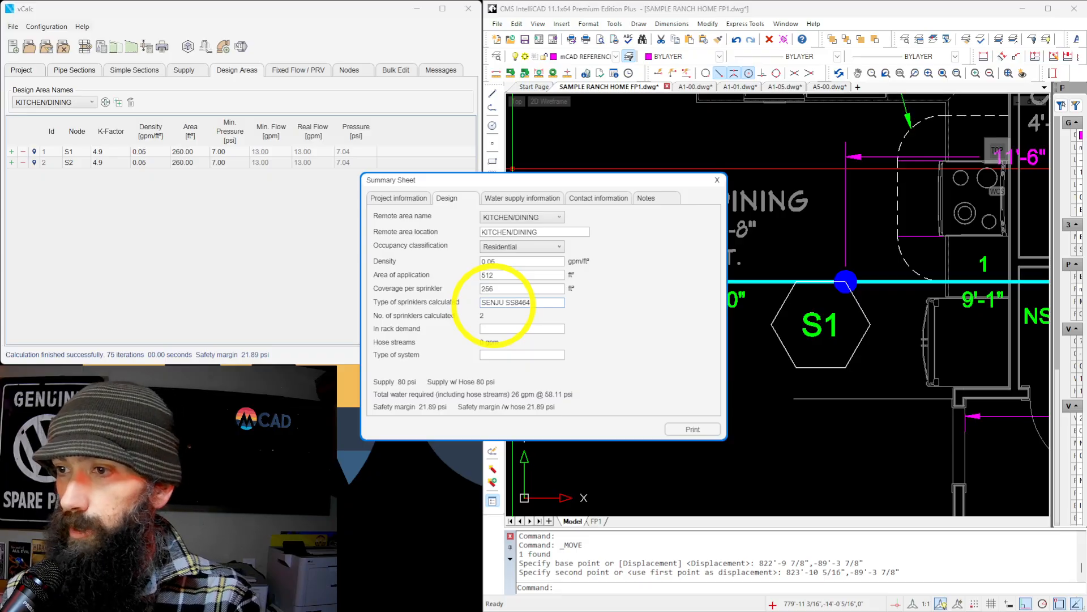
{"action": "left_click", "coordinate": [519, 356]}
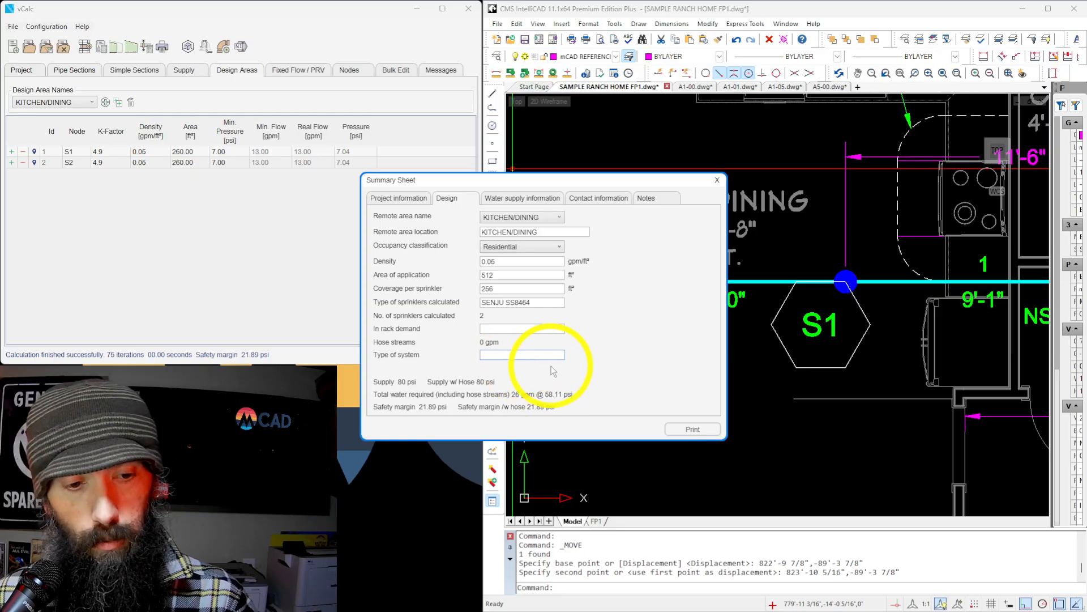
{"action": "type", "text": "WET"}
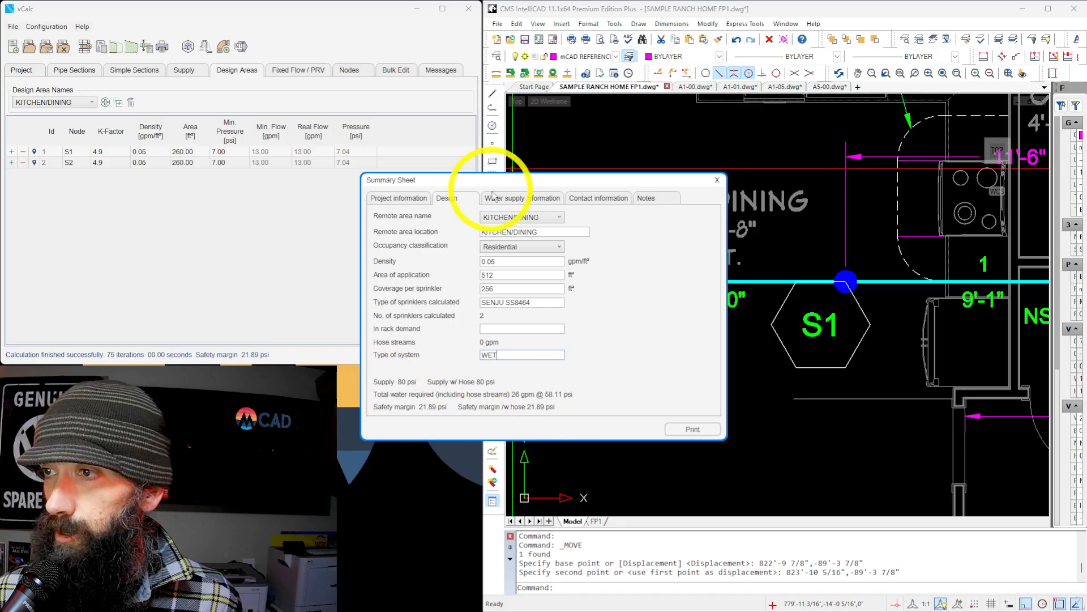
Fill in the water supply information with the date 1/20/26 and the street intersection as the location.
{"action": "left_click", "coordinate": [521, 200]}
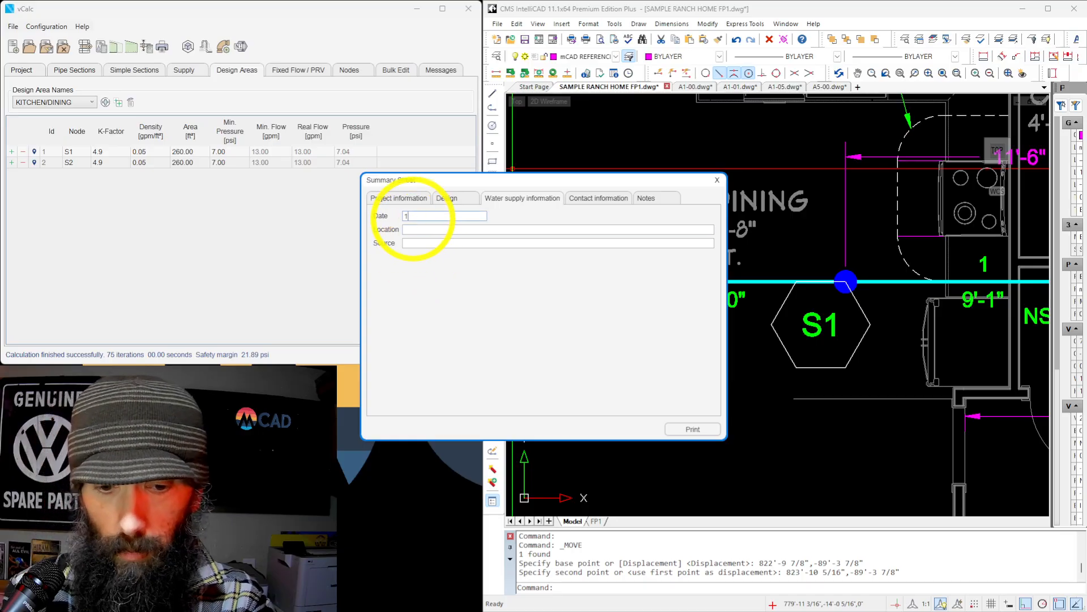
{"action": "type", "text": "20/26"}
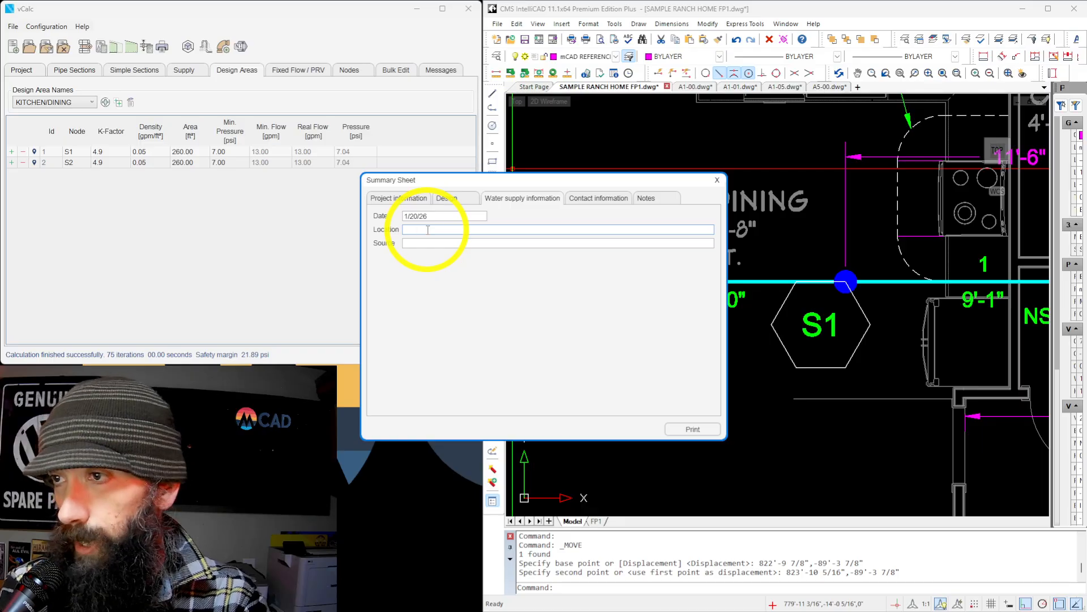
{"action": "type", "text": "OM"}
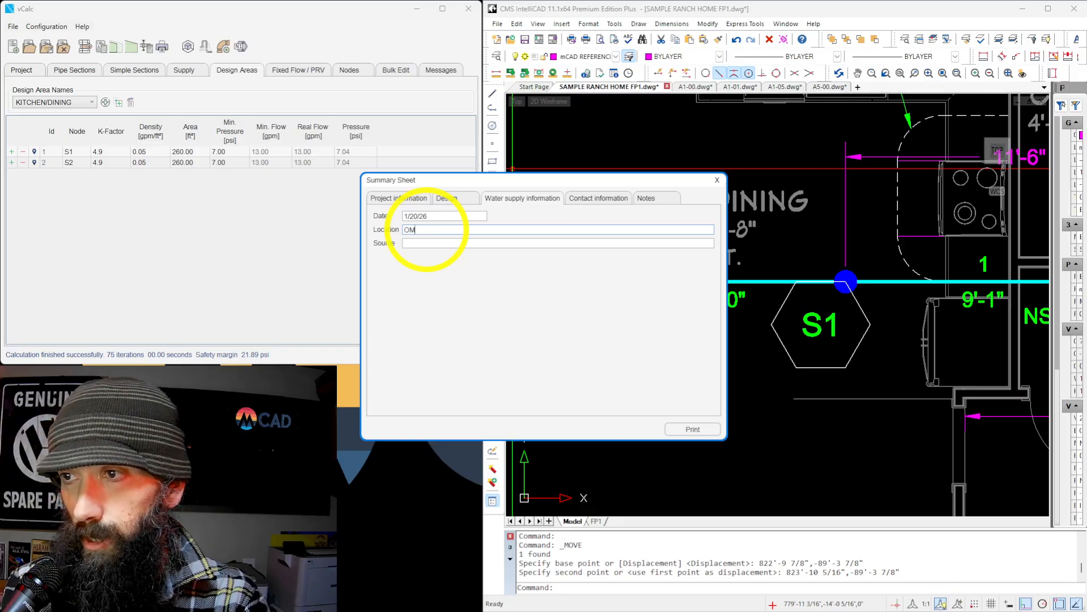
{"action": "key", "text": "BackSpace"}
{"action": "key", "text": "BackSpace"}
{"action": "type", "text": "INTERSE"}
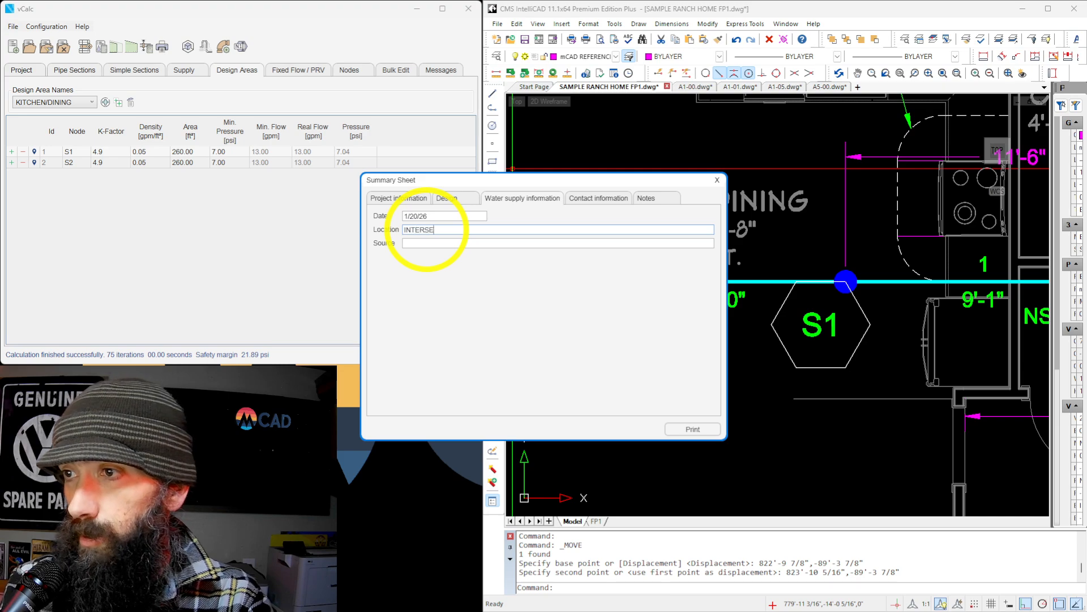
{"action": "type", "text": "C"}
{"action": "key", "text": "BackSpace"}
{"action": "key", "text": "BackSpace"}
{"action": "type", "text": "CT"}
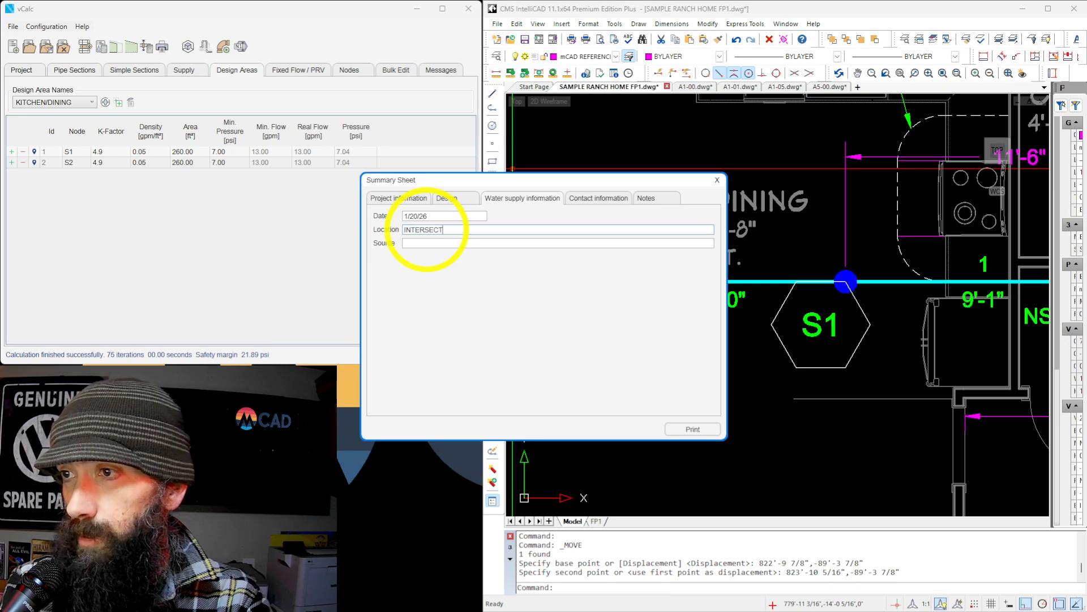
{"action": "type", "text": "ION OF NO"}
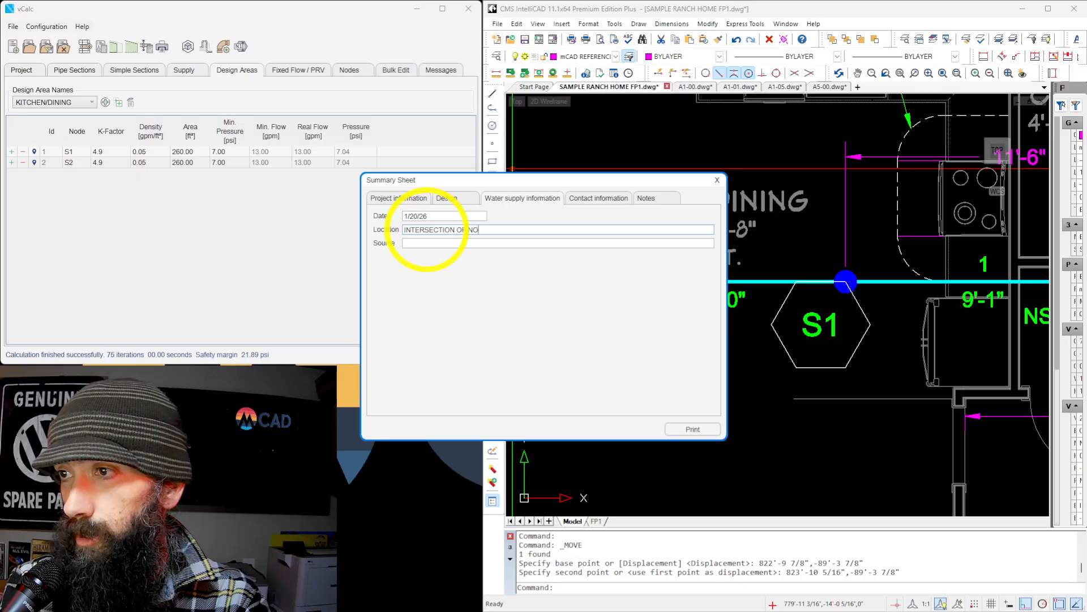
{"action": "type", "text": " NAME LA"}
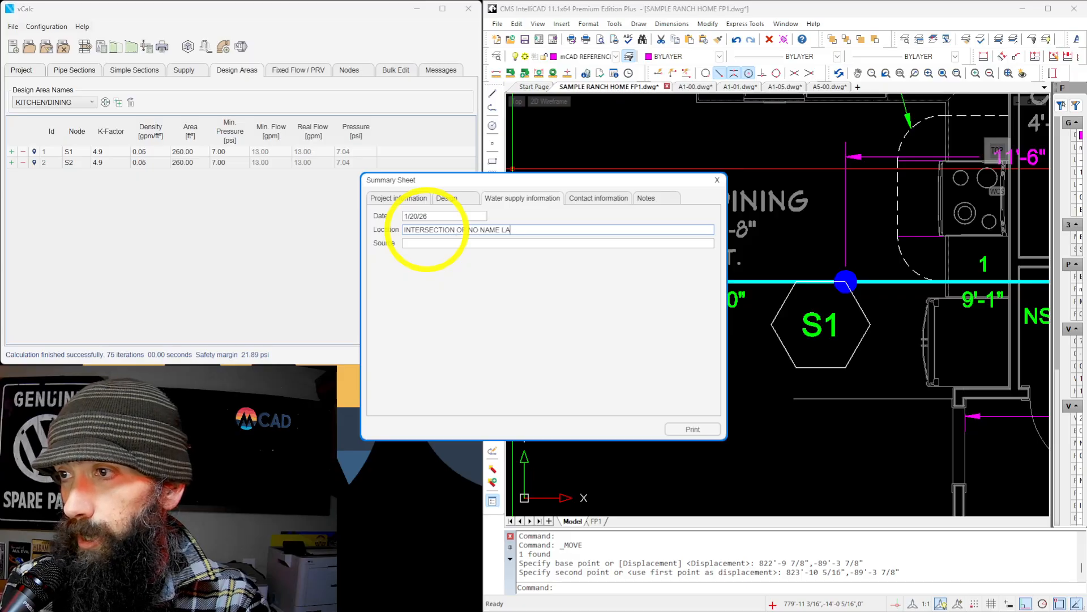
{"action": "type", "text": "NE AND"}
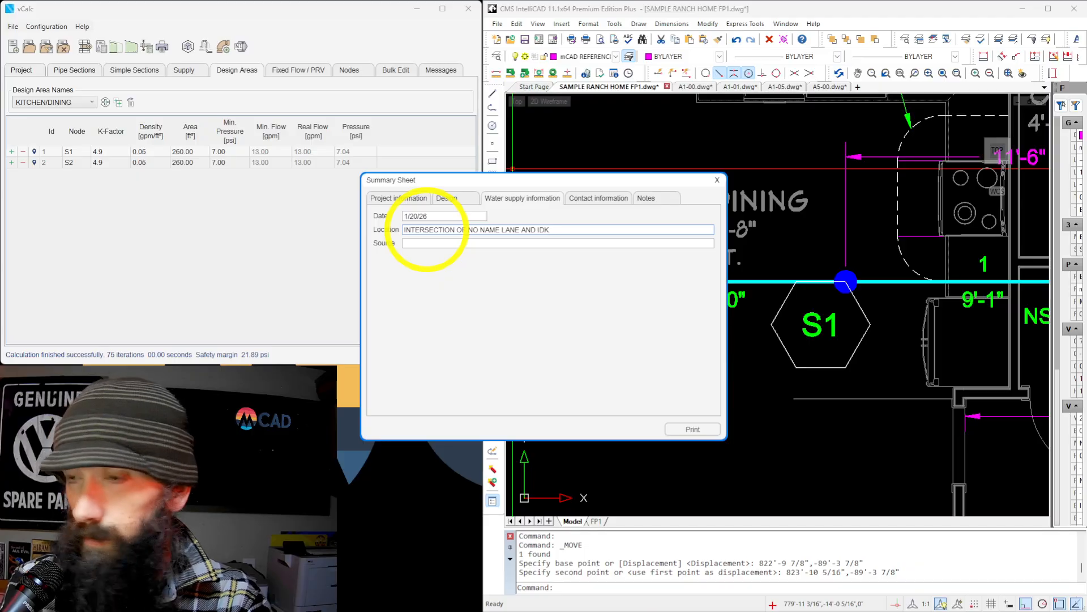
{"action": "type", "text": "IDK BLVD"}
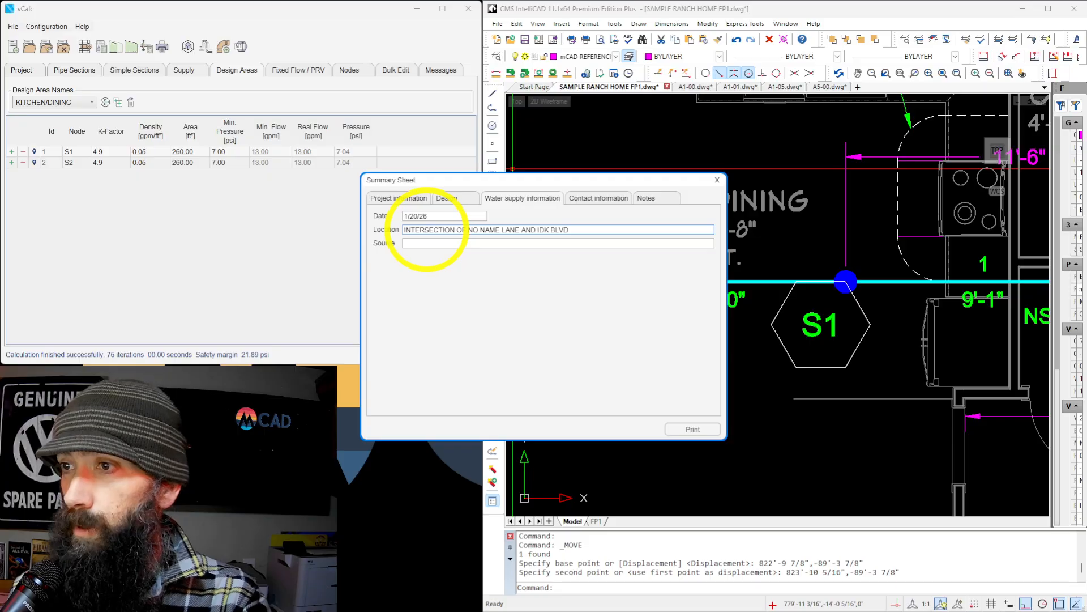
Enter SPRINKLER CONTRACTOR FLOW TEST as the source in the summary sheet's water supply information.
{"action": "left_click", "coordinate": [409, 243]}
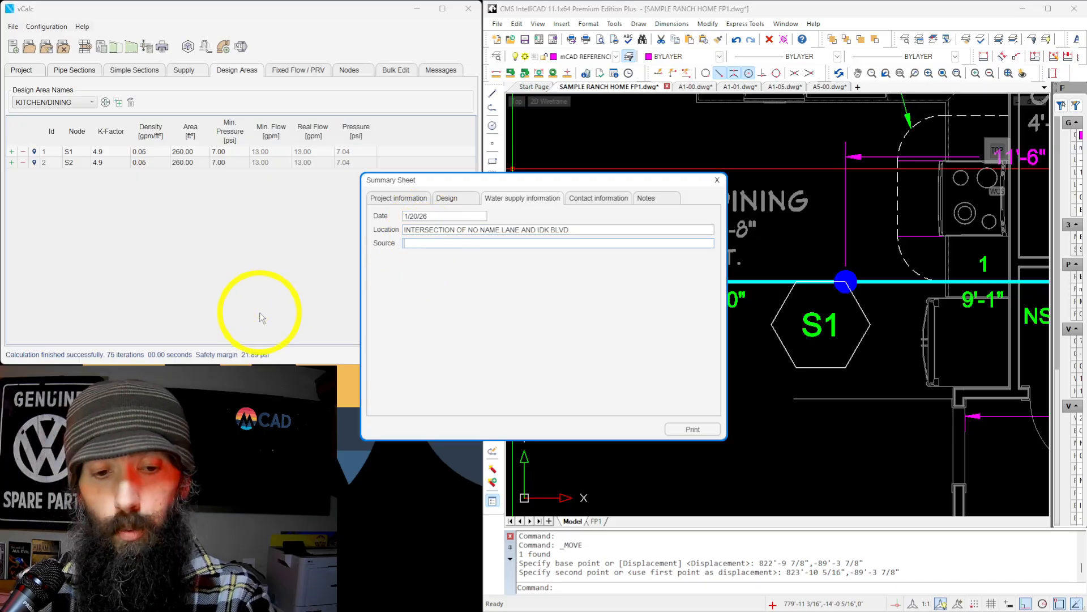
{"action": "type", "text": "SPRINKL"}
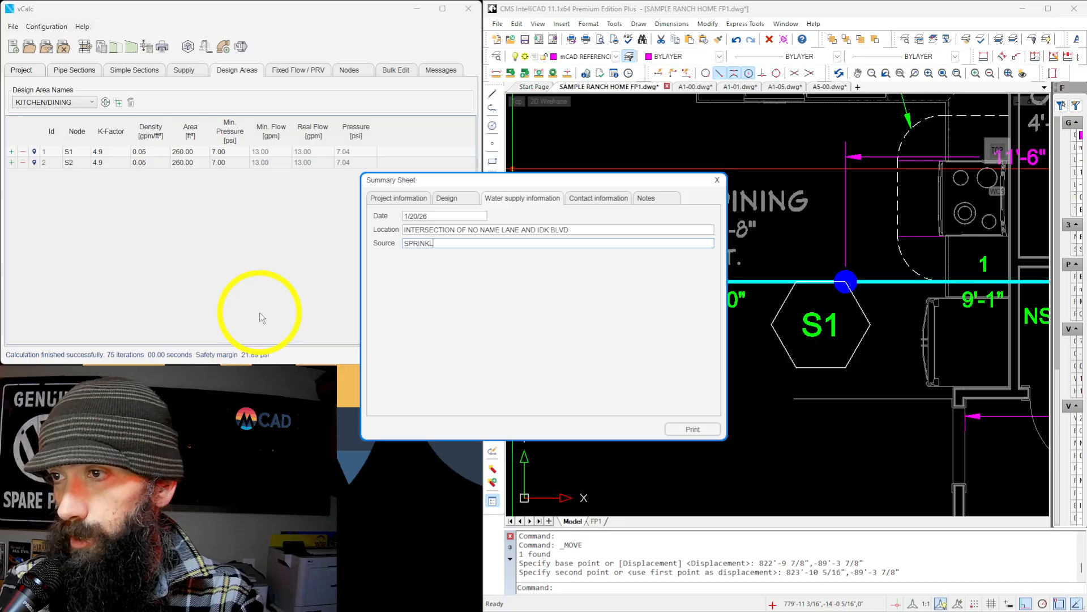
{"action": "type", "text": "ER CONT"}
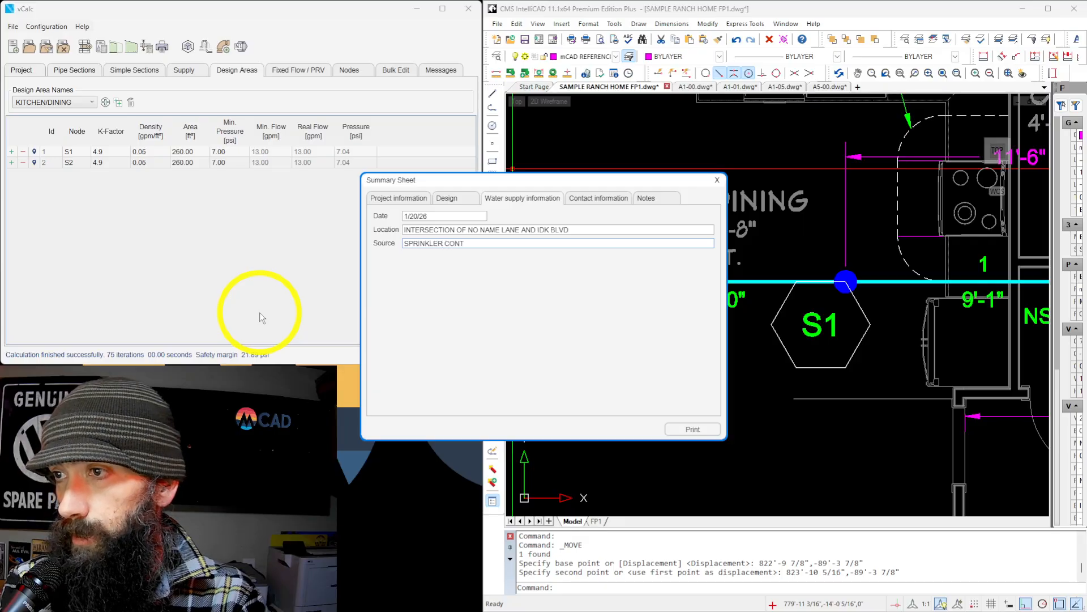
{"action": "type", "text": "RACTOR"}
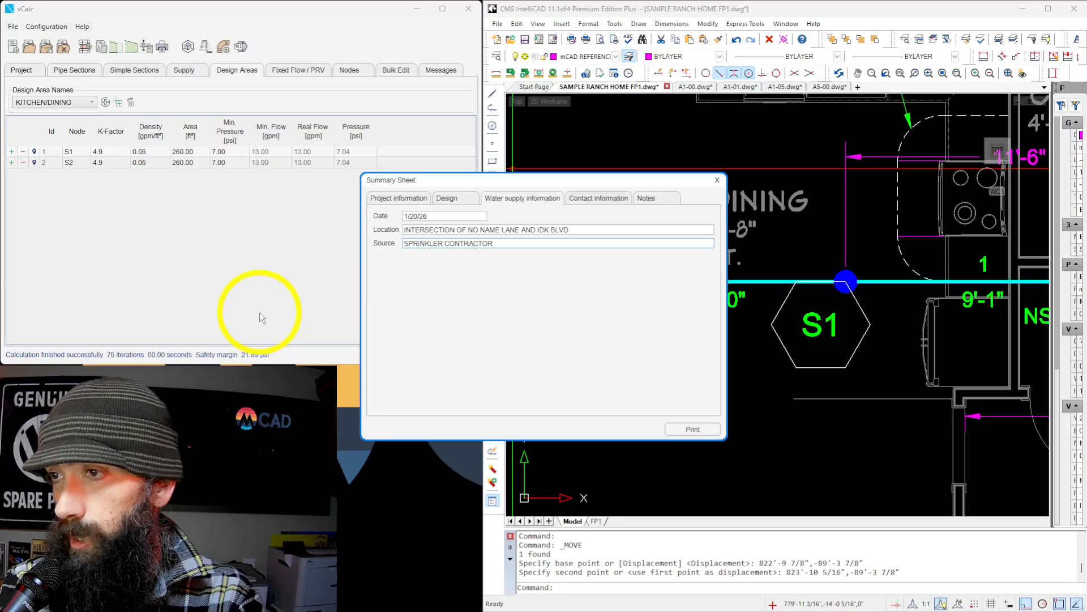
{"action": "type", "text": " FLO"}
{"action": "key", "text": "BackSpace"}
{"action": "key", "text": "BackSpace"}
{"action": "key", "text": "BackSpace"}
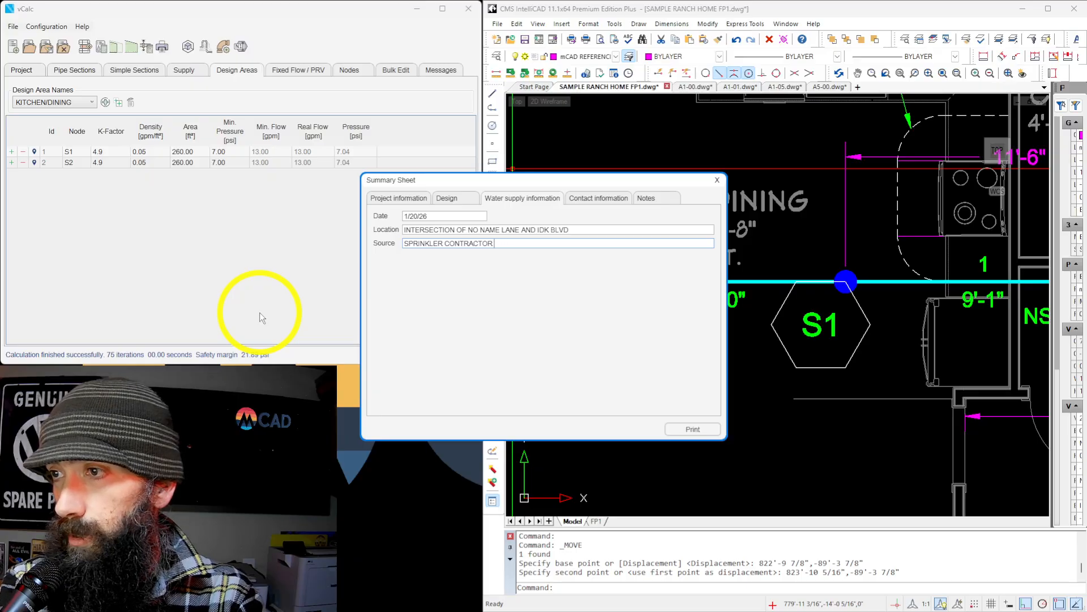
{"action": "type", "text": "FLO"}
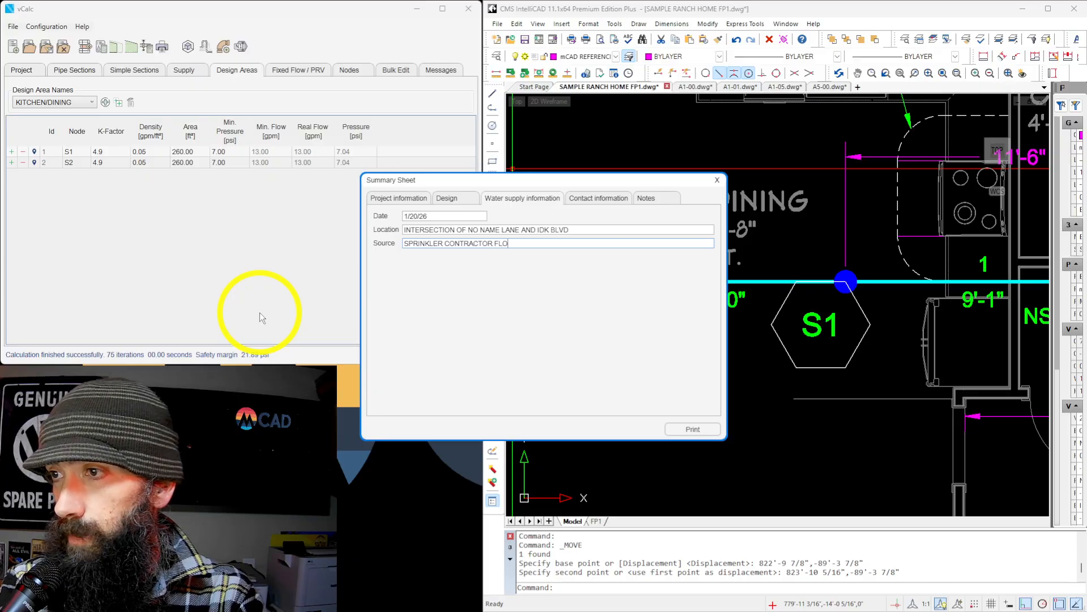
{"action": "type", "text": "W TEST"}
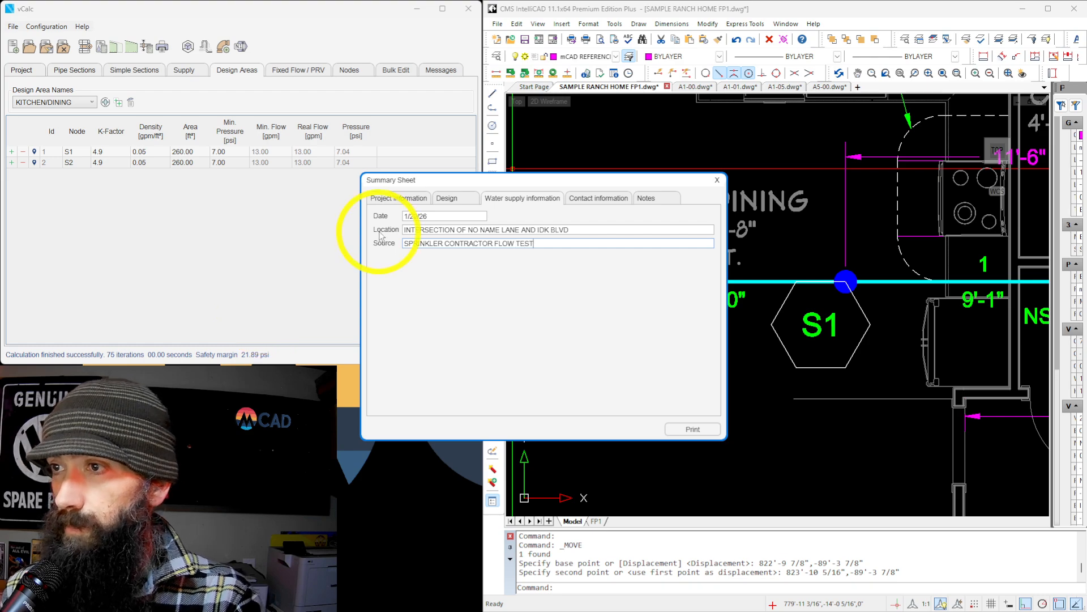
Enter FIRE SPRINKLER CONTRACTOR NAME as the contractor in the summary sheet's contact information.
{"action": "left_click", "coordinate": [591, 200]}
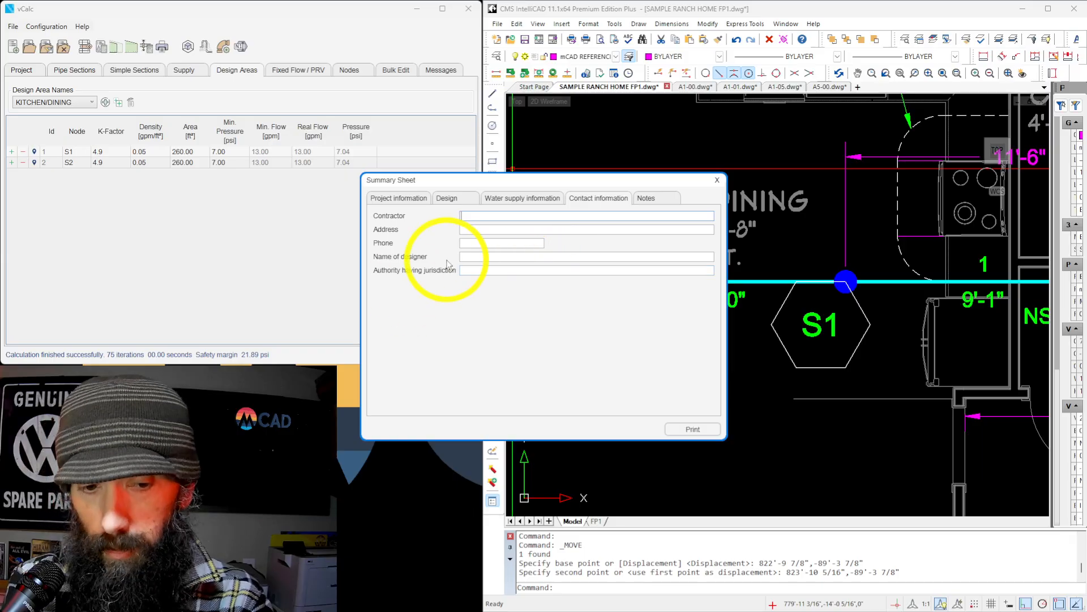
{"action": "type", "text": "FIRE SP"}
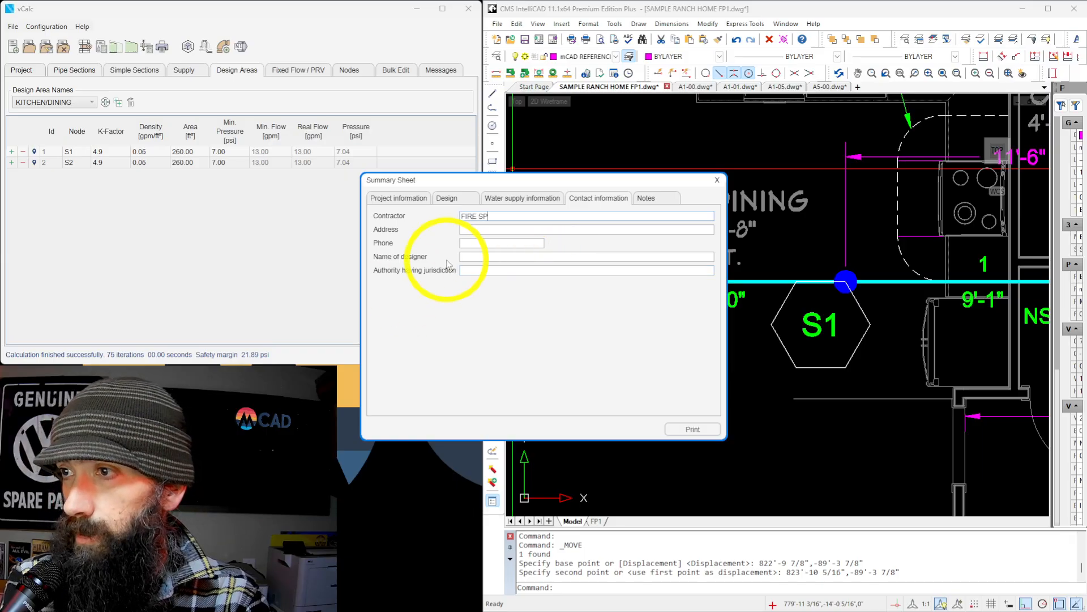
{"action": "type", "text": "RINKLER CONTRA"}
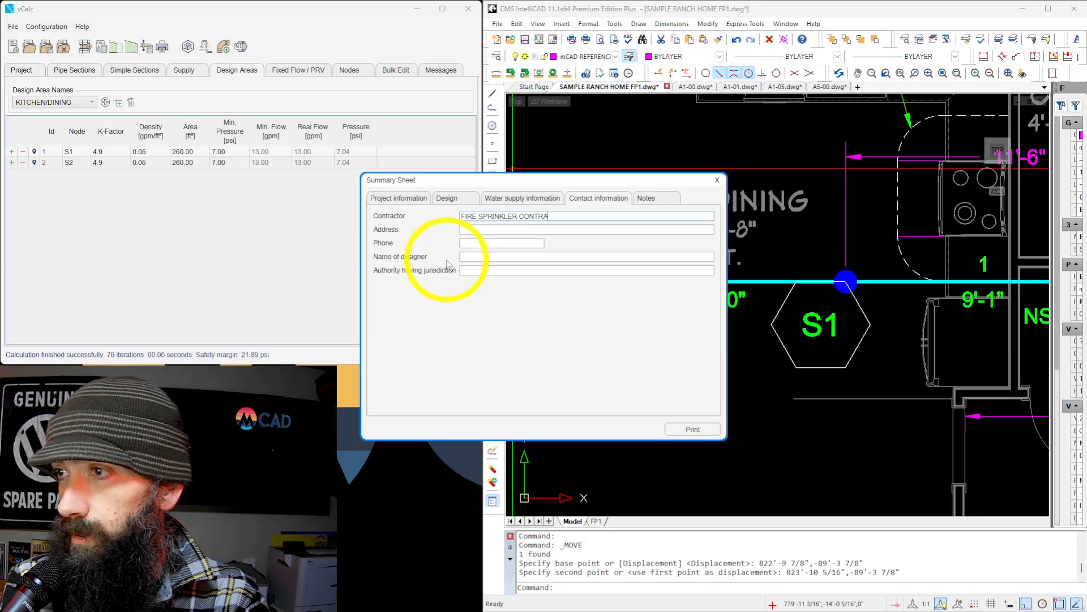
{"action": "type", "text": "CTOR"}
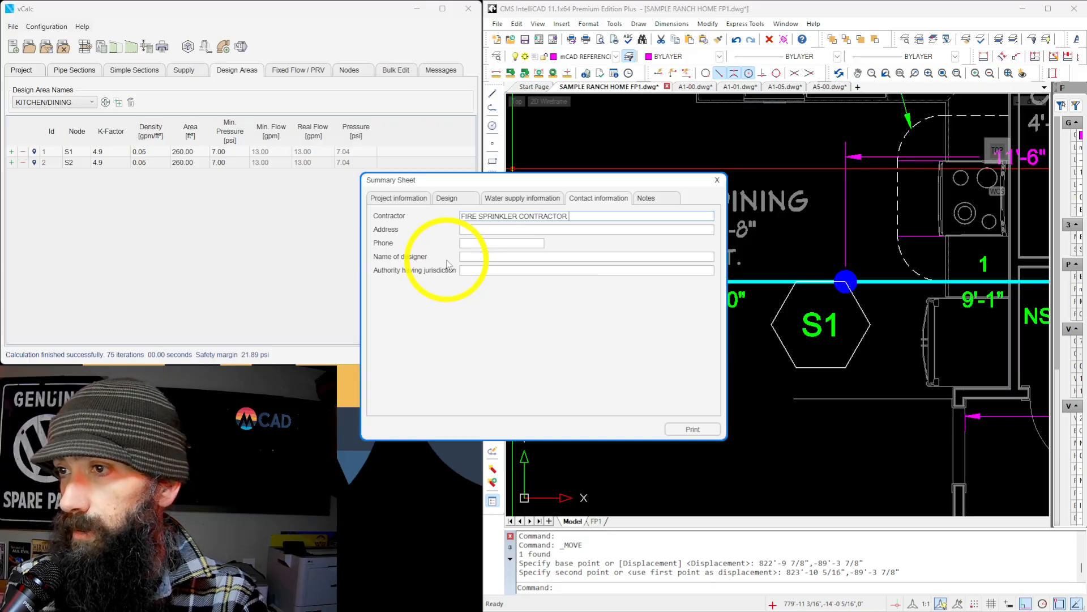
{"action": "type", "text": " NAME"}
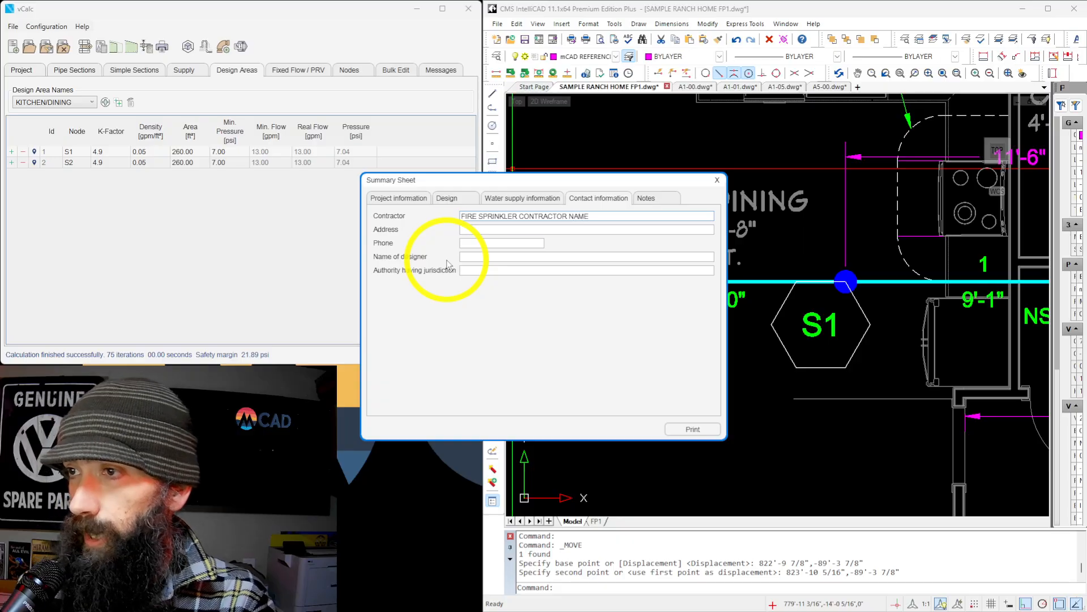
Start filling in the contractor's address and print the summary sheet to generate the hydraulic calculation report.
{"action": "left_click", "coordinate": [487, 230]}
{"action": "type", "text": "1255"}
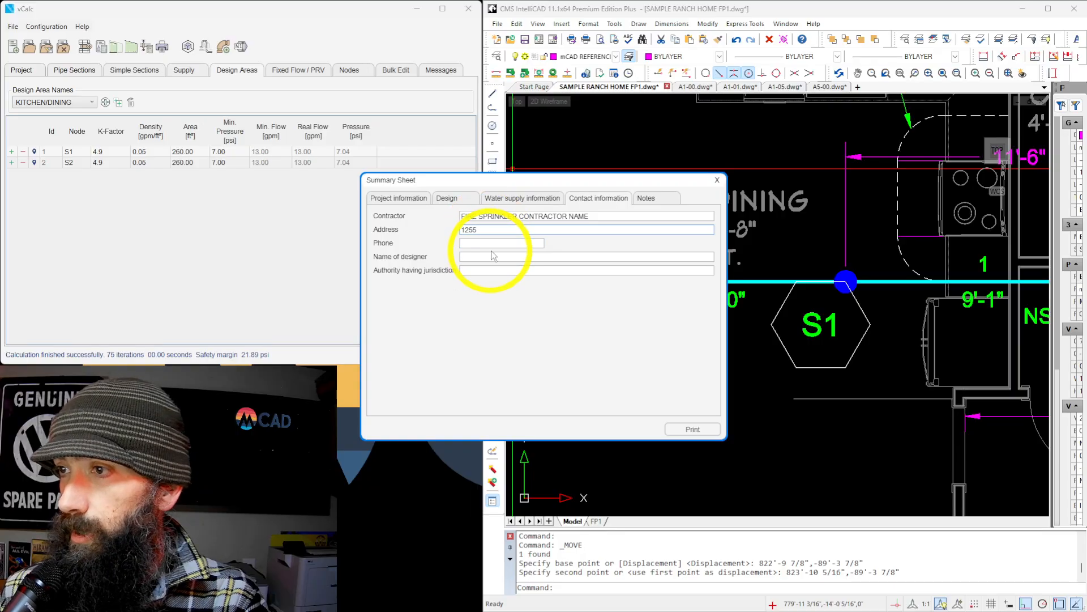
{"action": "left_click", "coordinate": [692, 429]}
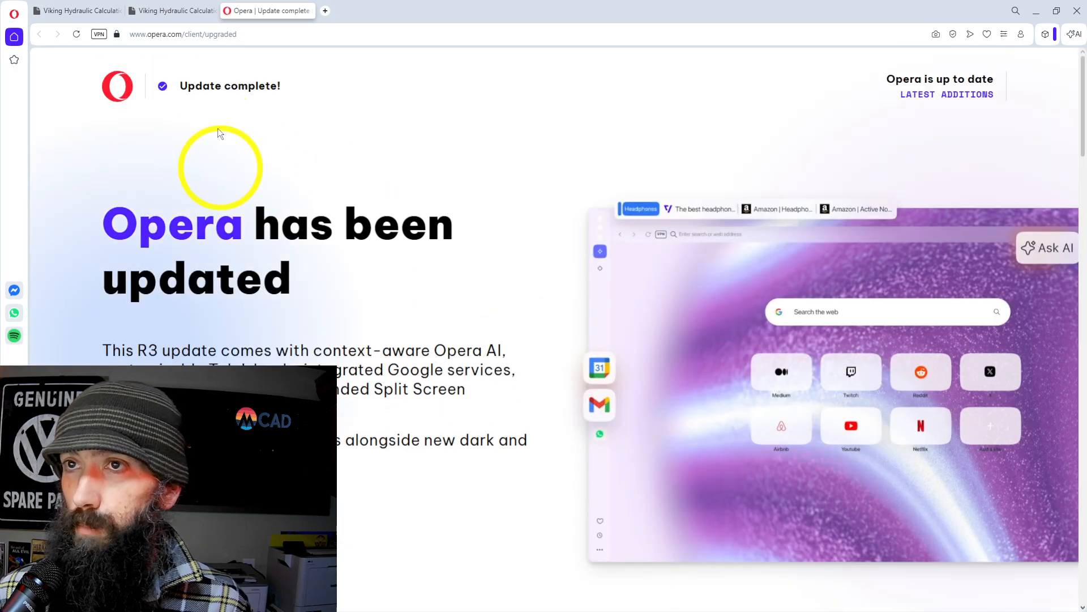
Switch to Opera and review the hydraulic calculation report's summary sheet, flow test graph, supply analysis, system picture and pipe tables.
{"action": "left_click", "coordinate": [171, 13]}
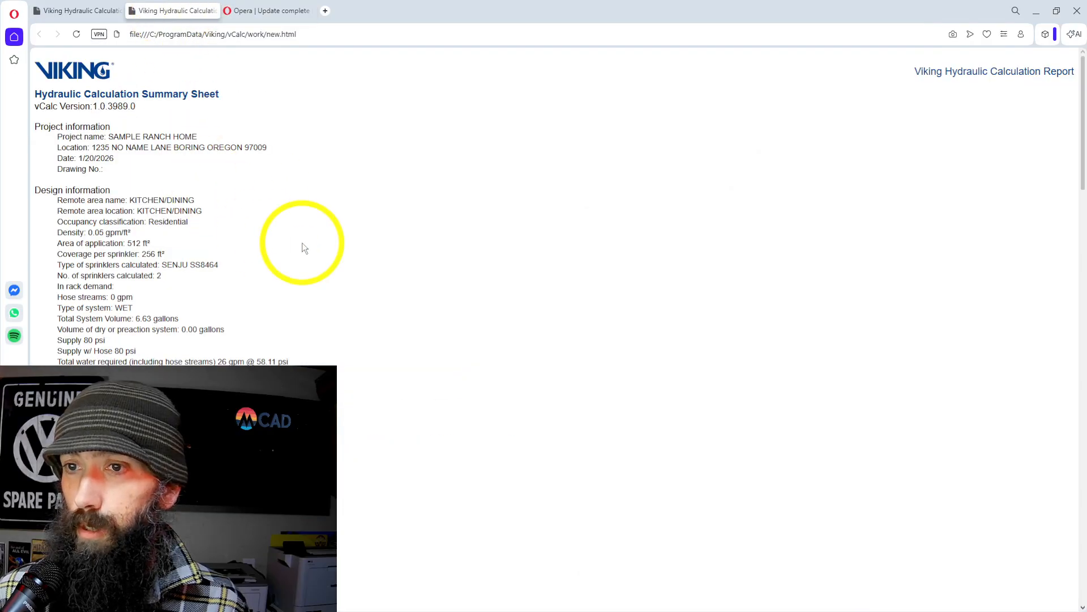
{"action": "scroll", "coordinate": [303, 248], "scroll_direction": "down", "scroll_amount": 5}
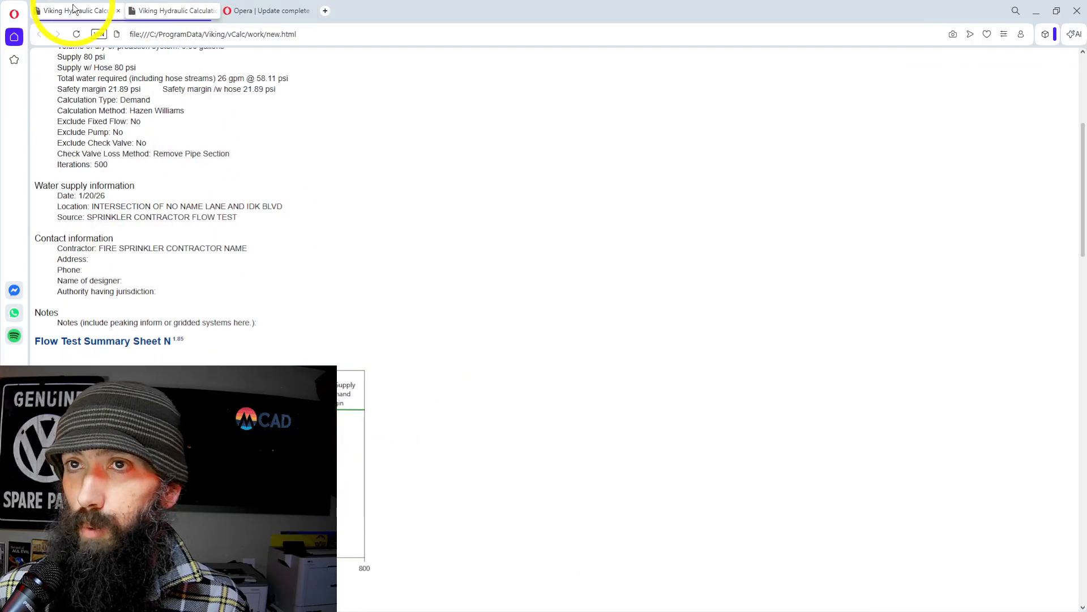
{"action": "left_click", "coordinate": [75, 11]}
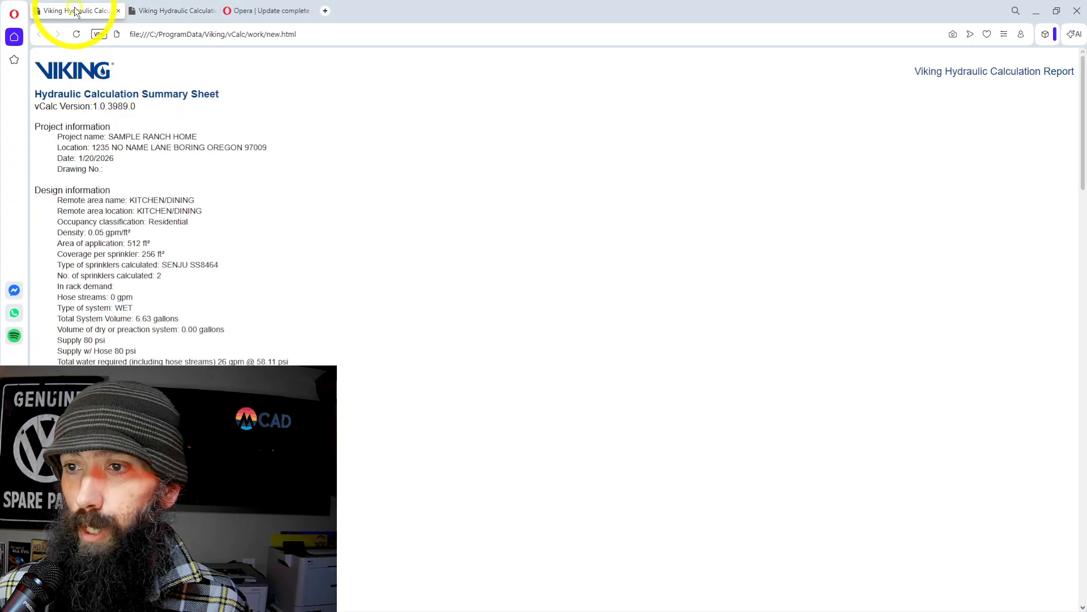
{"action": "left_click", "coordinate": [176, 11]}
{"action": "scroll", "coordinate": [170, 243], "scroll_direction": "down", "scroll_amount": 15}
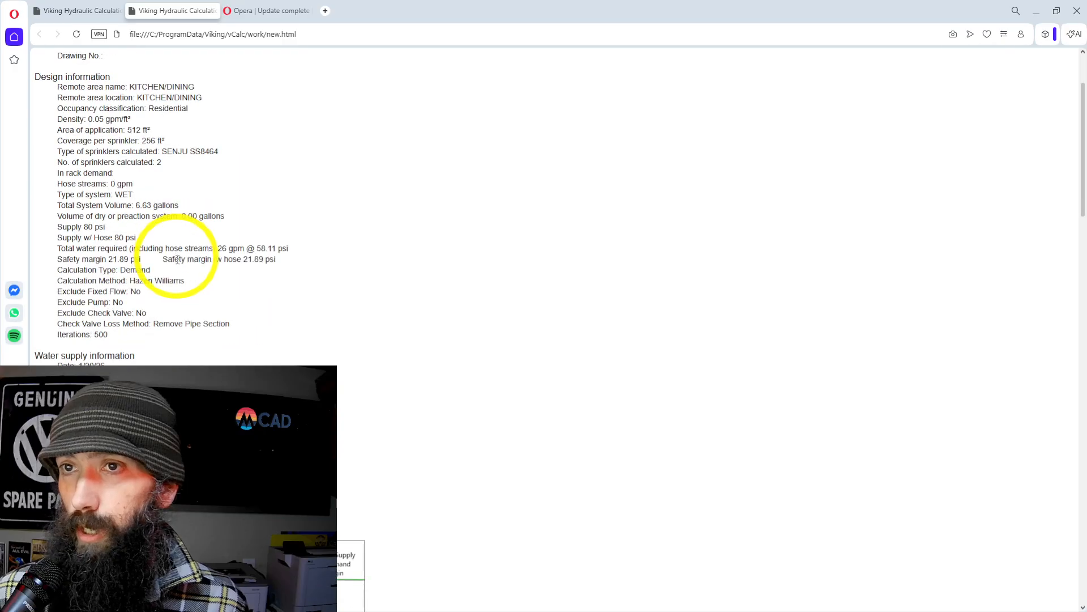
{"action": "scroll", "coordinate": [181, 263], "scroll_direction": "down", "scroll_amount": 12}
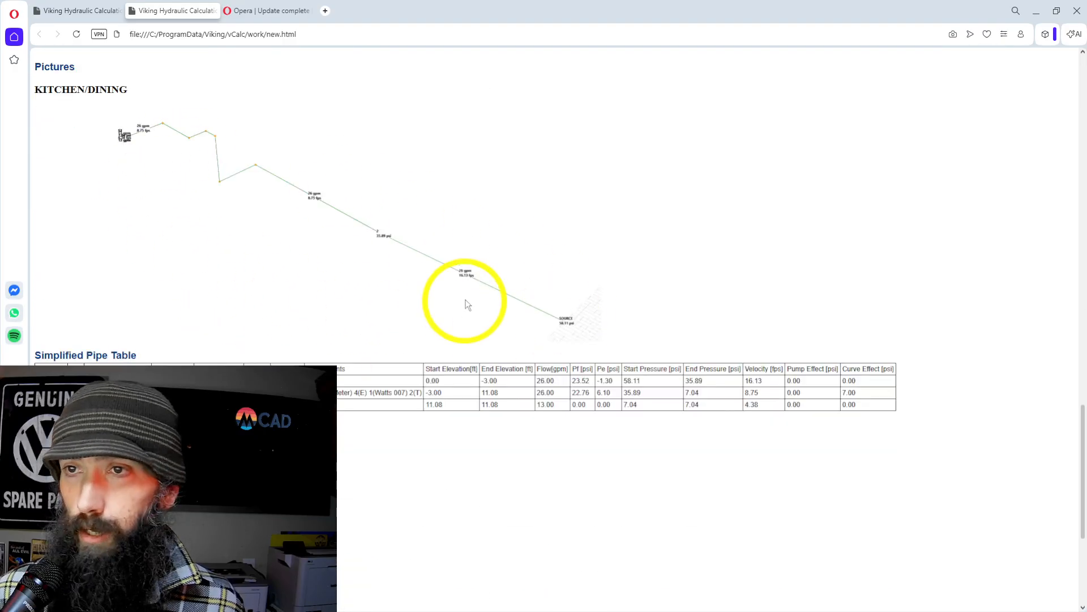
{"action": "scroll", "coordinate": [306, 289], "scroll_direction": "up", "scroll_amount": 3}
{"action": "scroll", "coordinate": [315, 293], "scroll_direction": "up", "scroll_amount": 20}
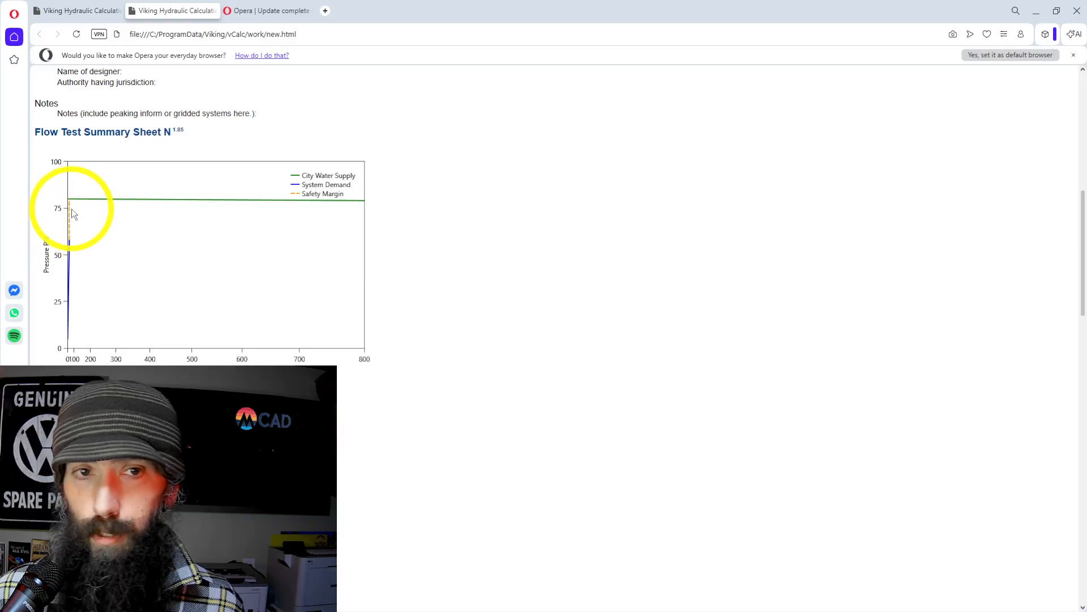
{"action": "scroll", "coordinate": [182, 216], "scroll_direction": "down", "scroll_amount": 15}
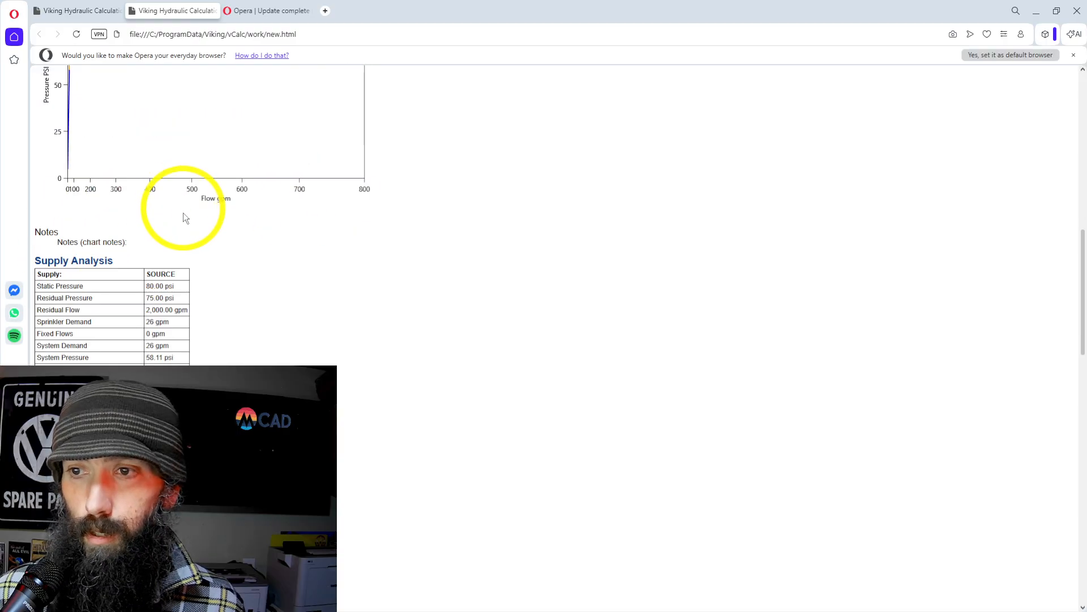
{"action": "scroll", "coordinate": [194, 246], "scroll_direction": "down", "scroll_amount": 7}
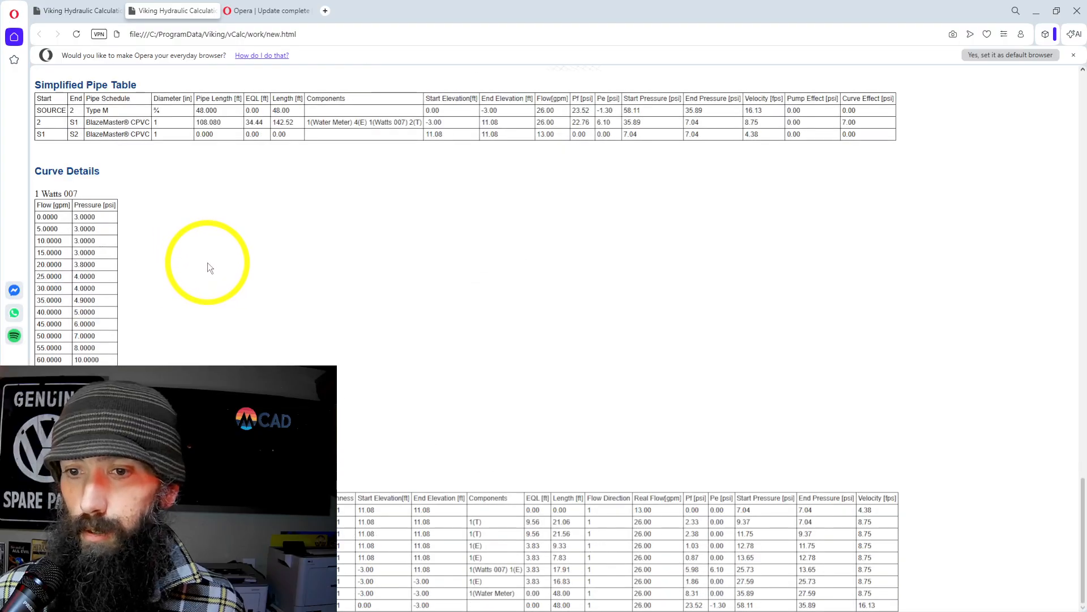
{"action": "scroll", "coordinate": [388, 389], "scroll_direction": "up", "scroll_amount": 20}
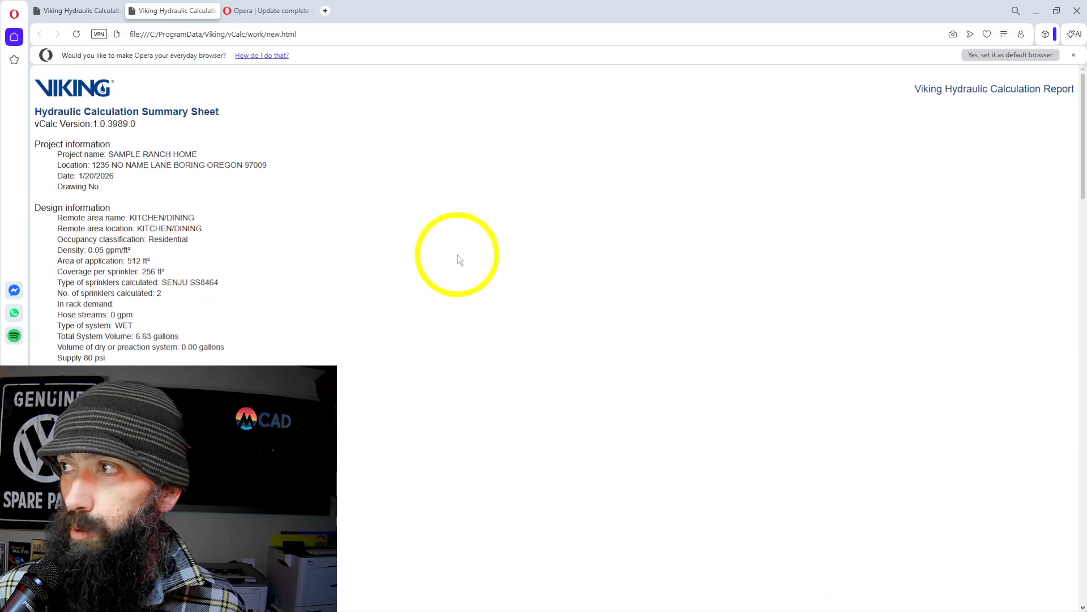
Preview all pages of the hydraulic calculation report and print it in portrait and color with Microsoft Print to PDF.
{"action": "right_click", "coordinate": [459, 256]}
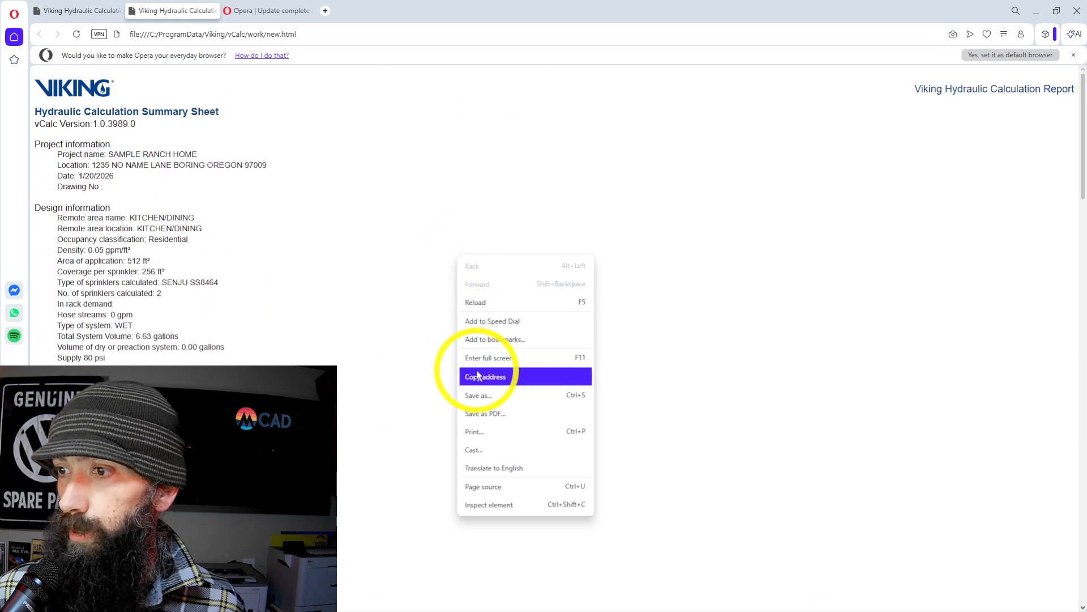
{"action": "left_click", "coordinate": [473, 432]}
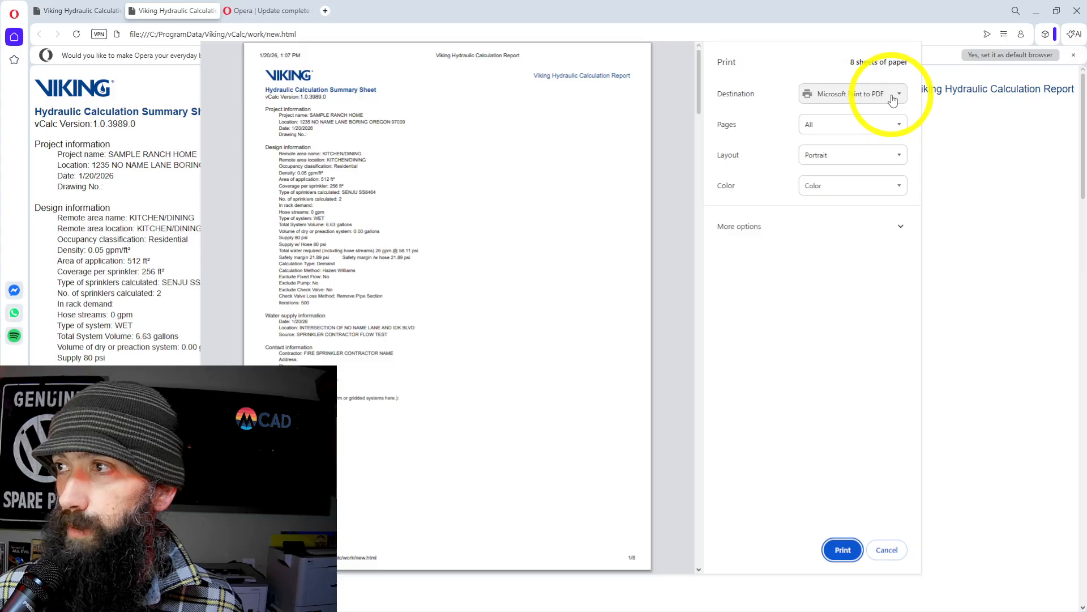
{"action": "scroll", "coordinate": [376, 292], "scroll_direction": "down", "scroll_amount": 12}
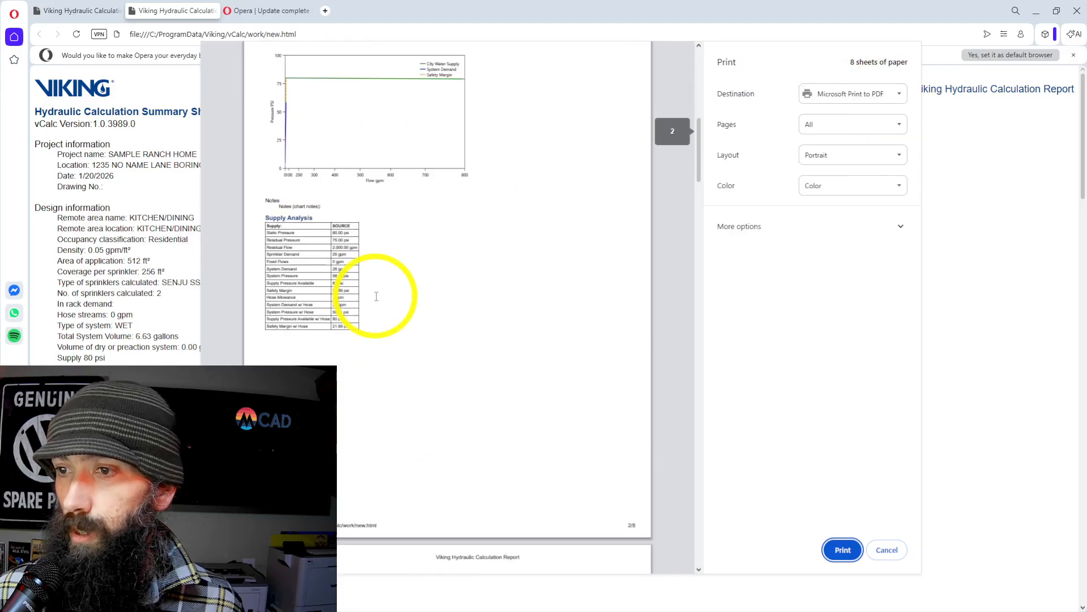
{"action": "scroll", "coordinate": [444, 316], "scroll_direction": "down", "scroll_amount": 20}
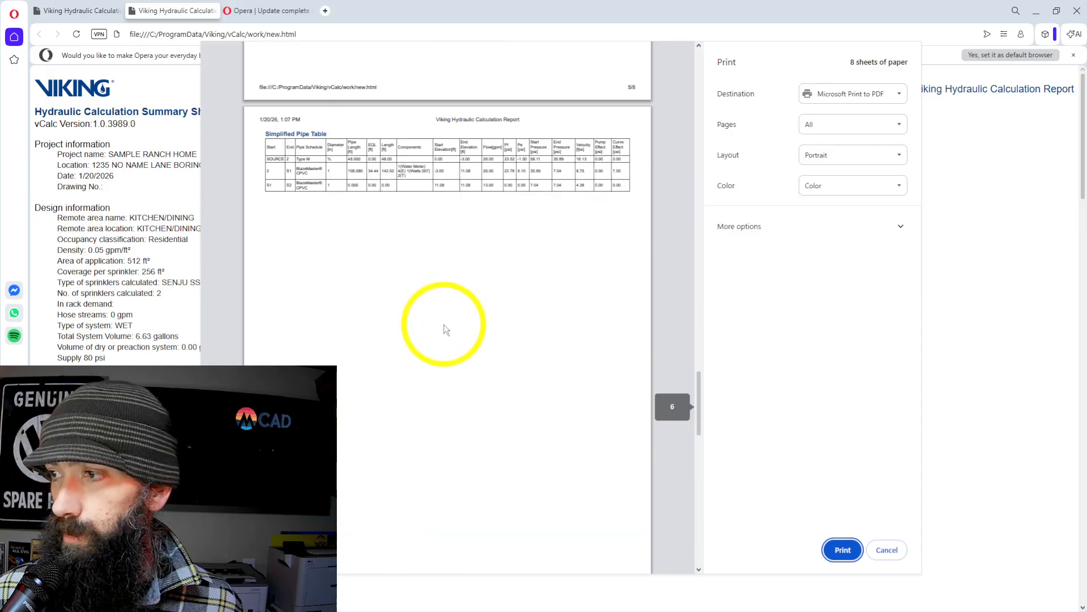
{"action": "scroll", "coordinate": [446, 325], "scroll_direction": "down", "scroll_amount": 4}
{"action": "scroll", "coordinate": [400, 323], "scroll_direction": "up", "scroll_amount": 10}
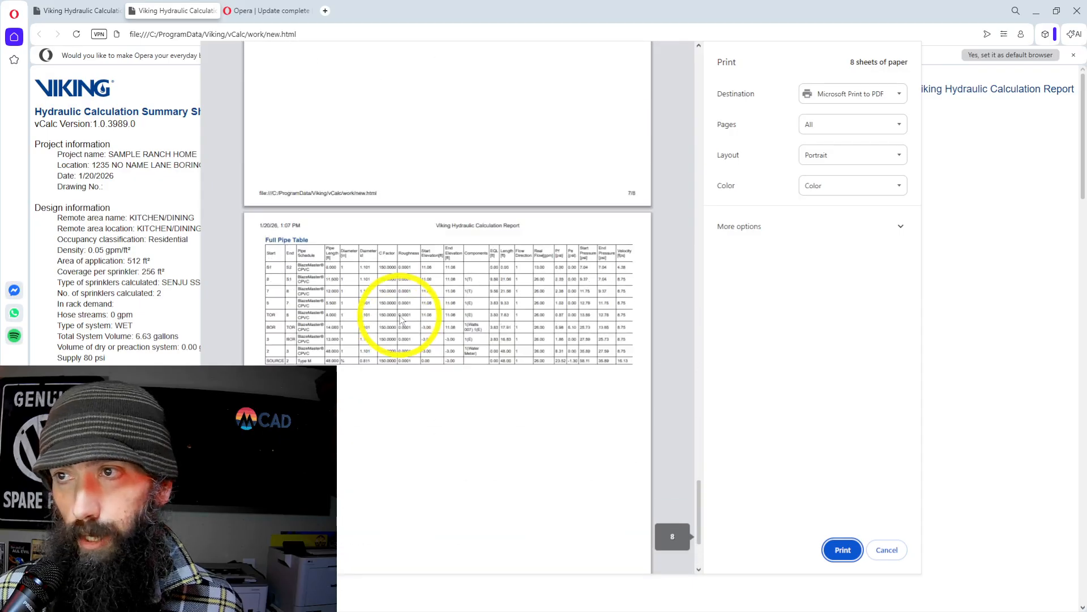
{"action": "scroll", "coordinate": [400, 321], "scroll_direction": "up", "scroll_amount": 12}
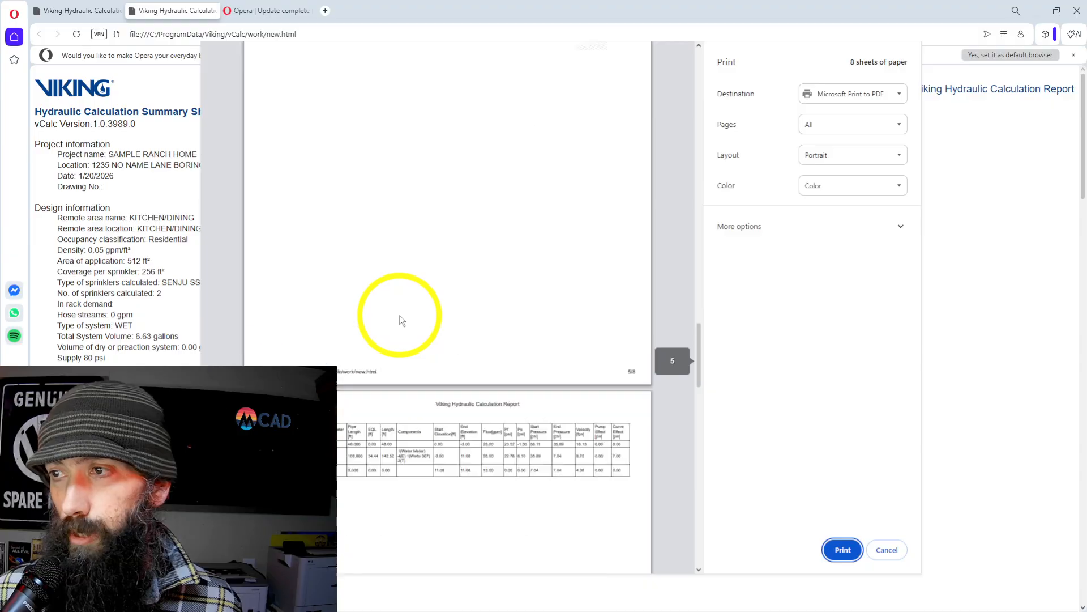
{"action": "scroll", "coordinate": [397, 317], "scroll_direction": "up", "scroll_amount": 7}
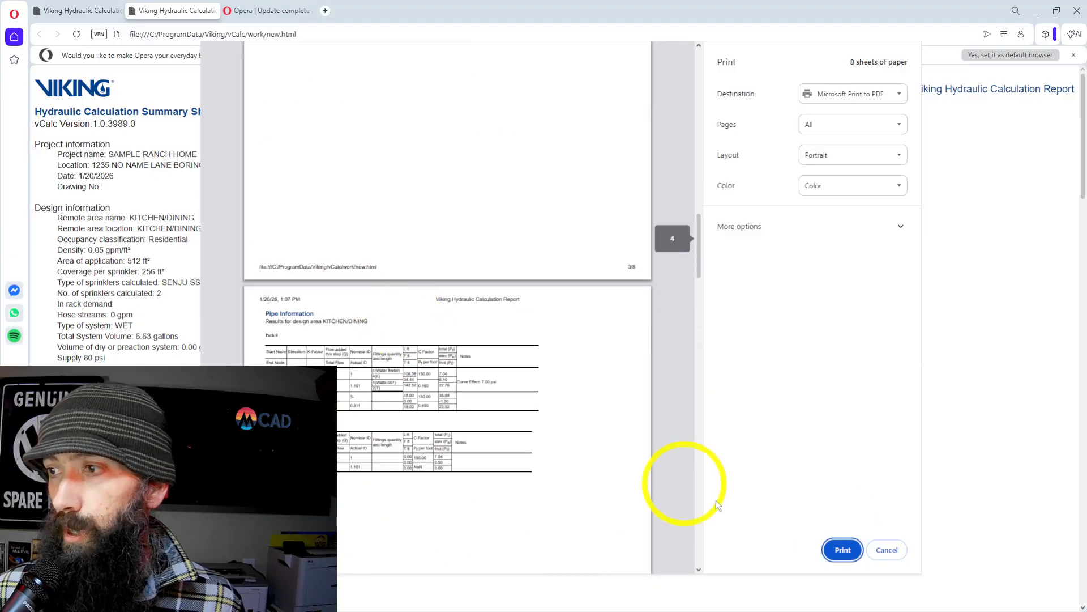
{"action": "left_click", "coordinate": [839, 550]}
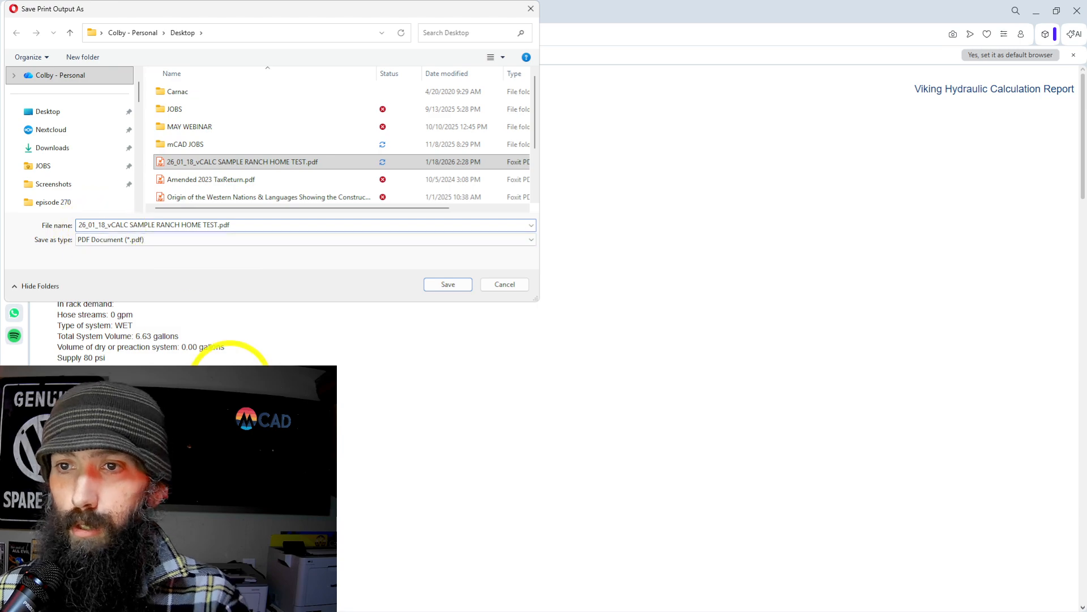
Save the report to the Desktop as 26_01_20_vCALC SAMPLE RANCH HOME TEST.pdf and view its summary page in the PDF editor.
{"action": "key", "text": "BackSpace"}
{"action": "key", "text": "BackSpace"}
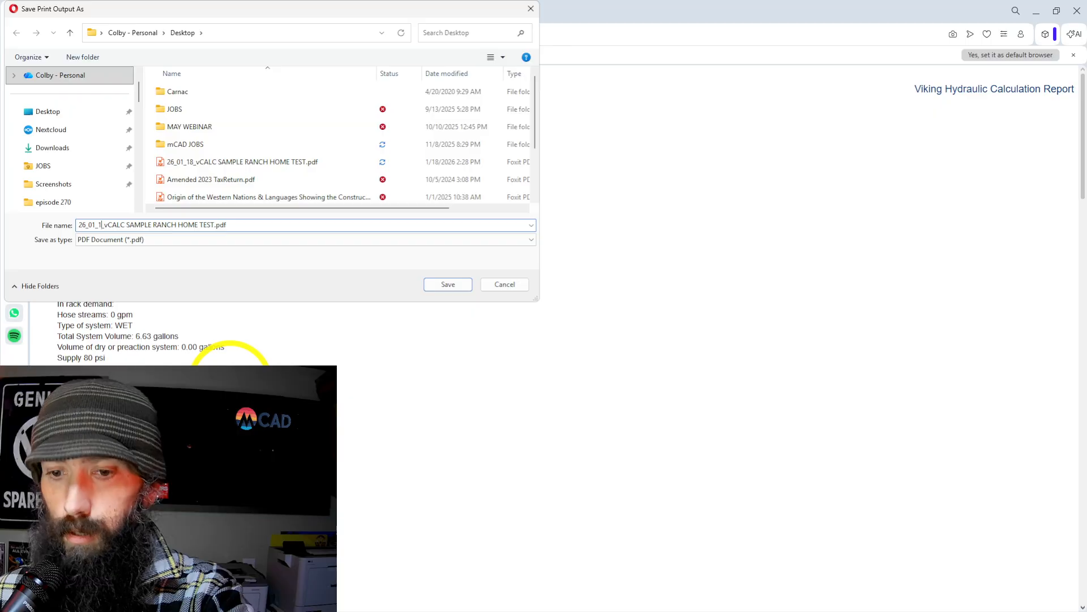
{"action": "key", "text": "BackSpace"}
{"action": "type", "text": "20"}
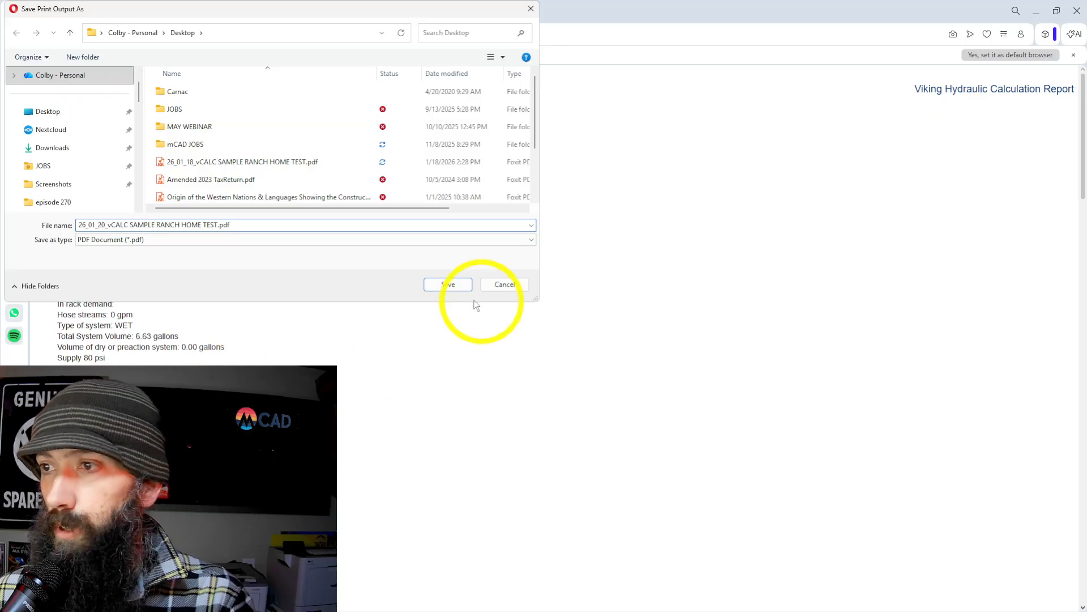
{"action": "left_click", "coordinate": [447, 284]}
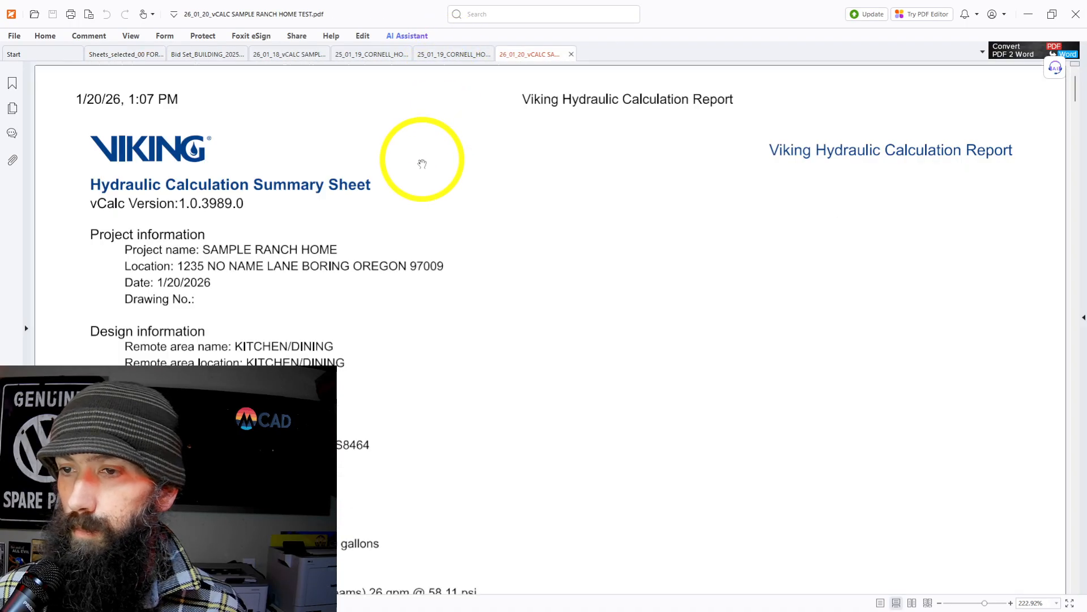
{"action": "scroll", "coordinate": [422, 163], "scroll_direction": "down", "scroll_amount": 2}
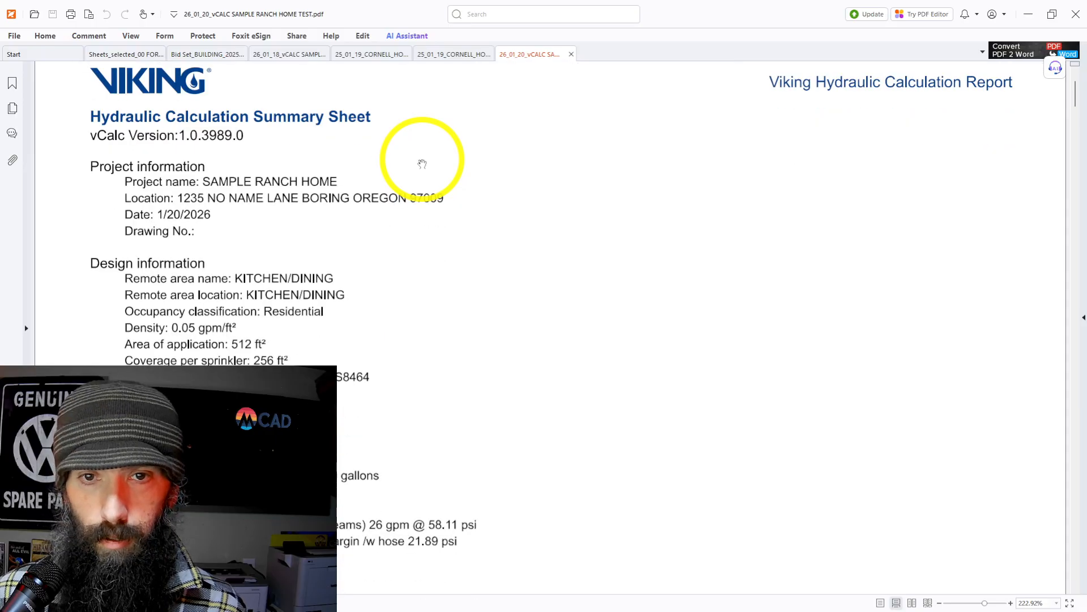
Review the saved PDF report from the summary sheet through the flow test graph, design area analysis, system picture, simplified pipe table and curve details.
{"action": "scroll", "coordinate": [422, 164], "scroll_direction": "down", "scroll_amount": 2}
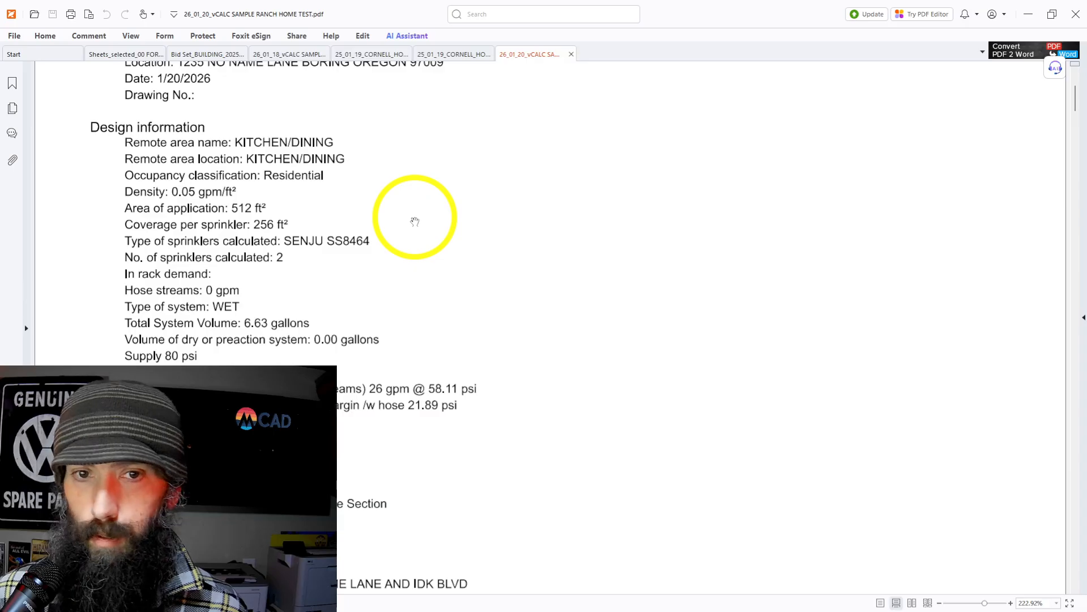
{"action": "scroll", "coordinate": [415, 221], "scroll_direction": "down", "scroll_amount": 4, "text": "ctrl"}
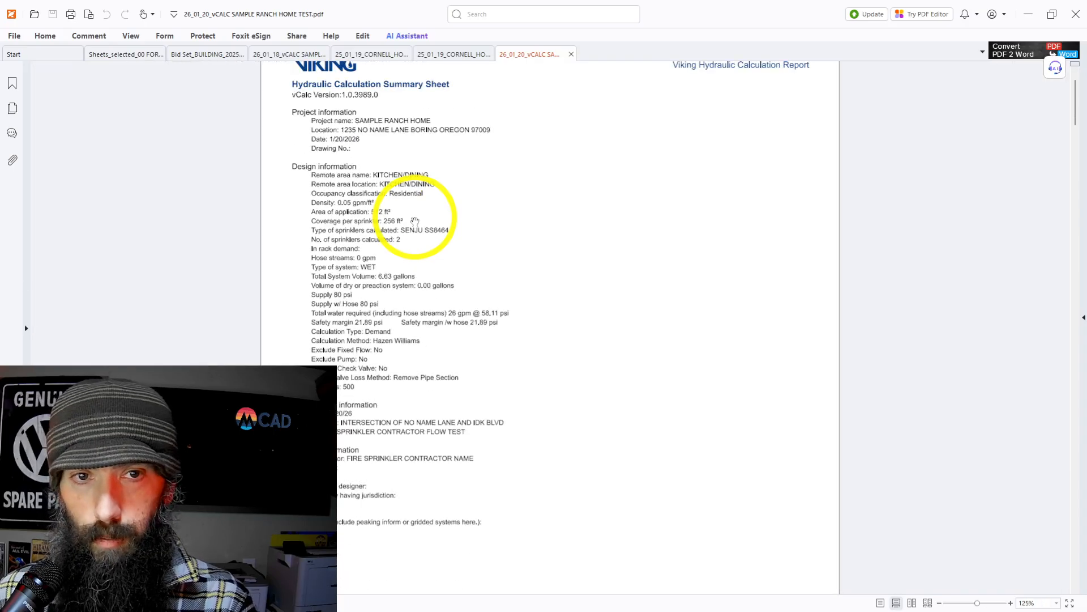
{"action": "scroll", "coordinate": [415, 222], "scroll_direction": "down", "scroll_amount": 10}
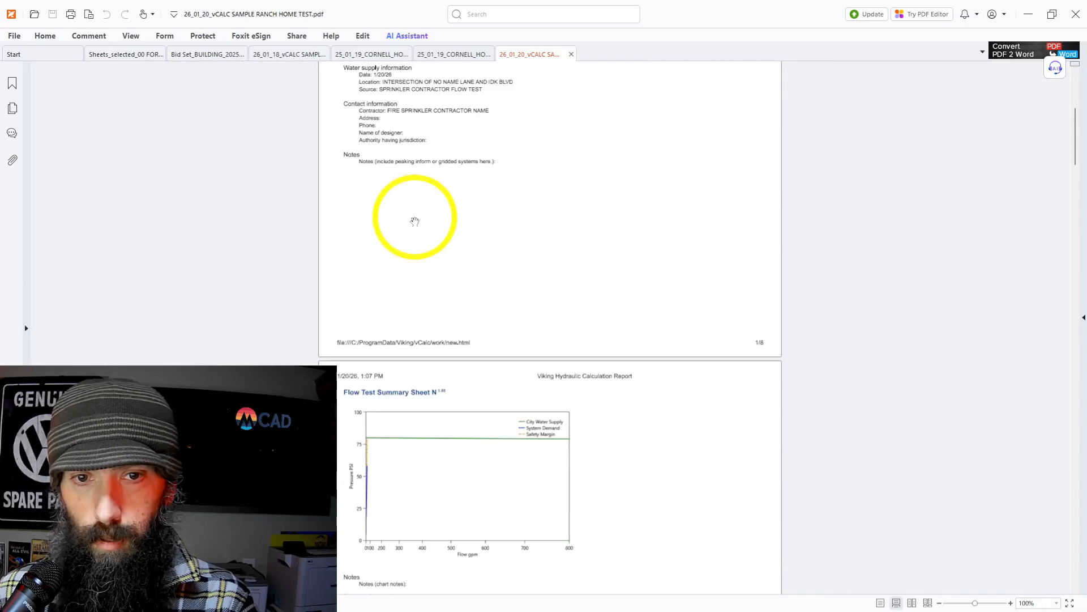
{"action": "scroll", "coordinate": [415, 222], "scroll_direction": "down", "scroll_amount": 6}
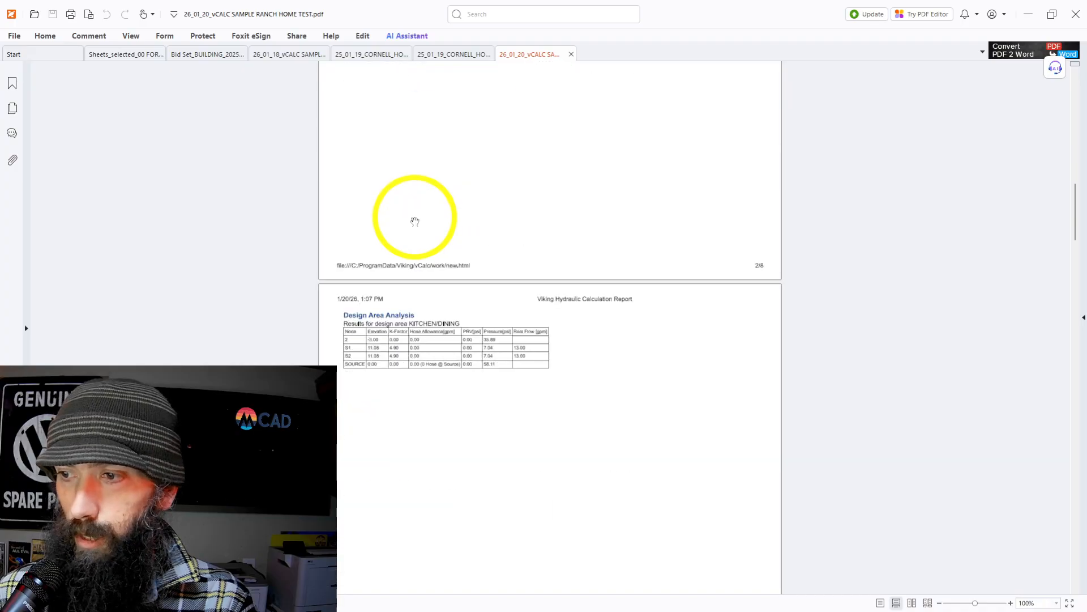
{"action": "scroll", "coordinate": [415, 221], "scroll_direction": "down", "scroll_amount": 10}
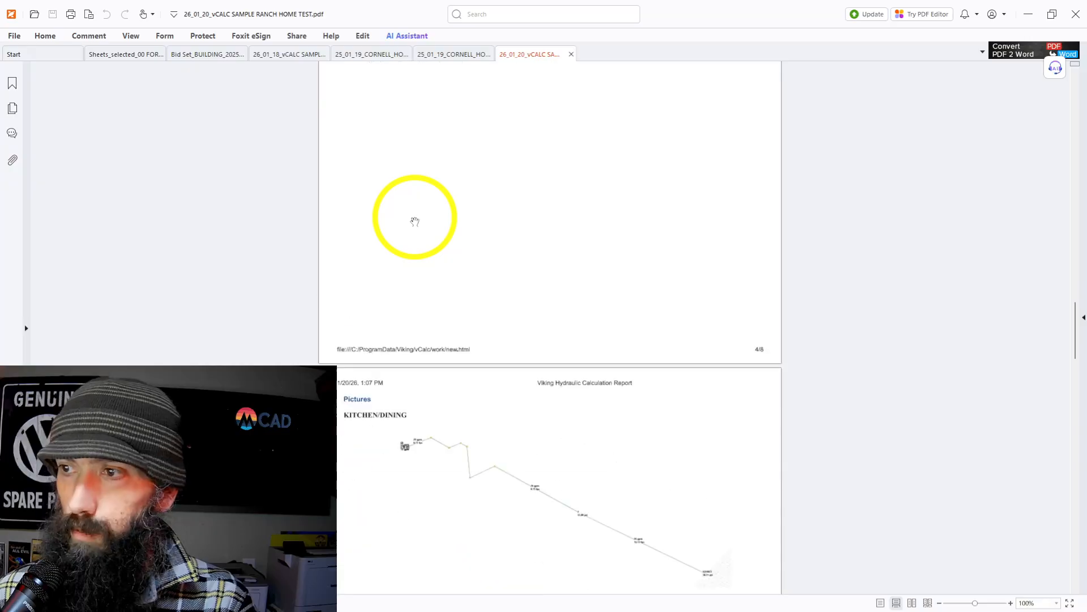
{"action": "scroll", "coordinate": [415, 222], "scroll_direction": "down", "scroll_amount": 10}
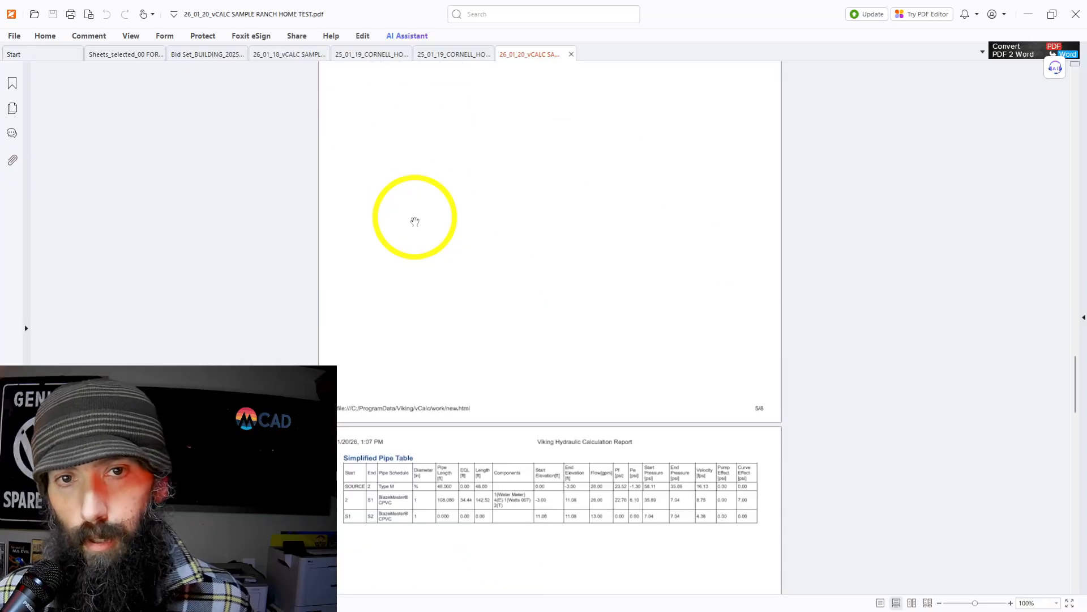
{"action": "scroll", "coordinate": [415, 222], "scroll_direction": "down", "scroll_amount": 10}
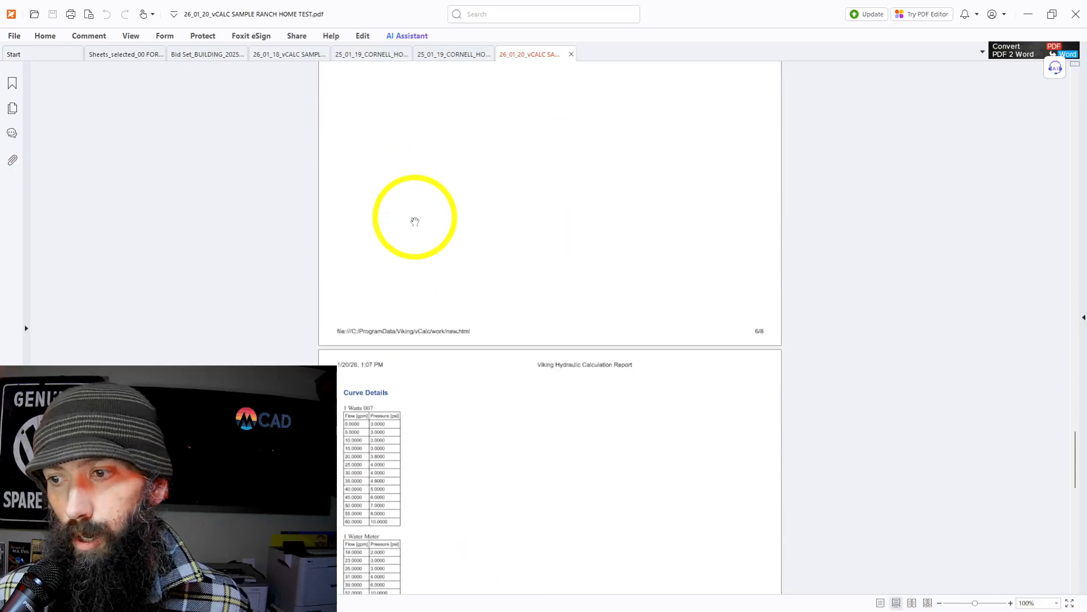